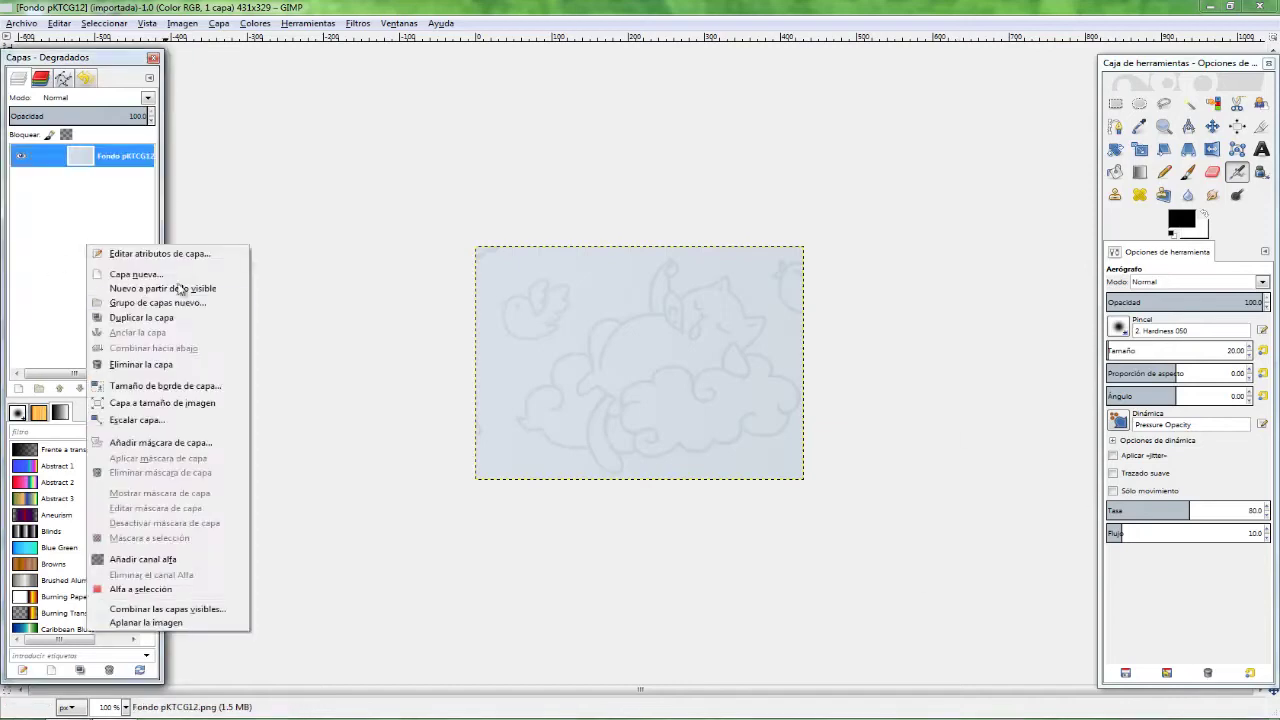
Add a new white-filled layer named Capa and move it beneath the sketch.
left_click(120, 268)
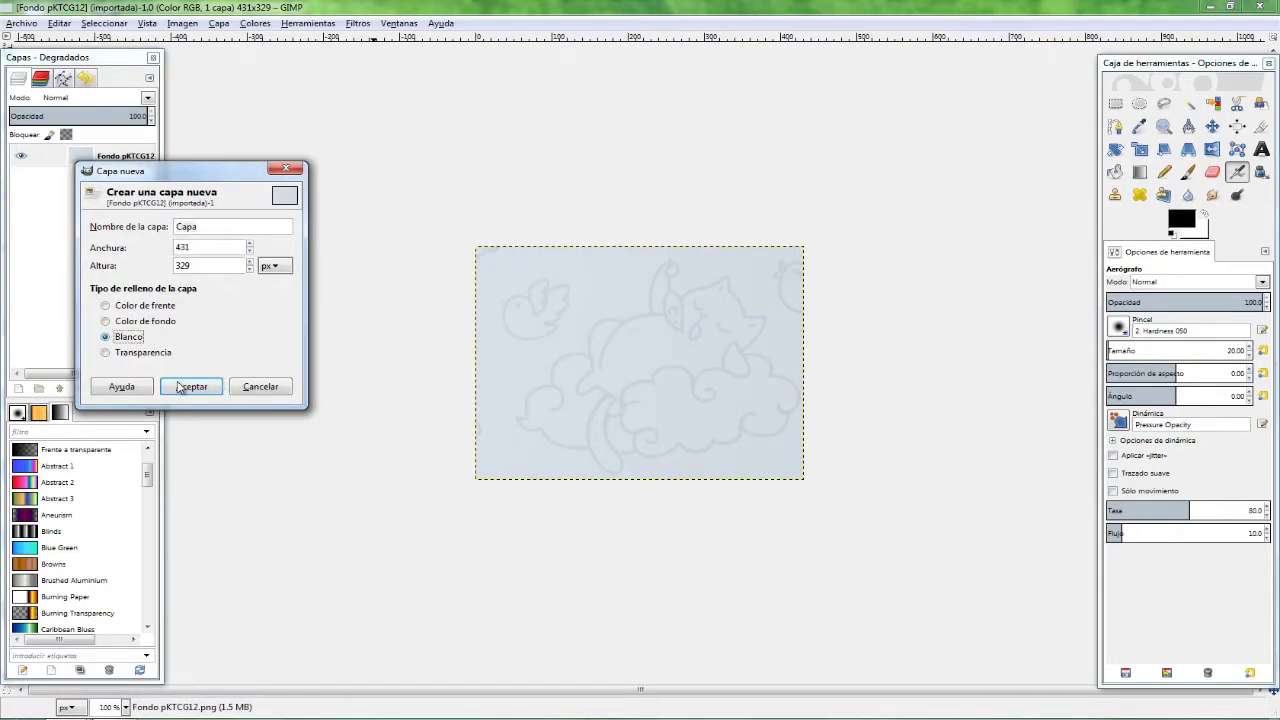
left_click(180, 387)
left_click(80, 388)
key("2")
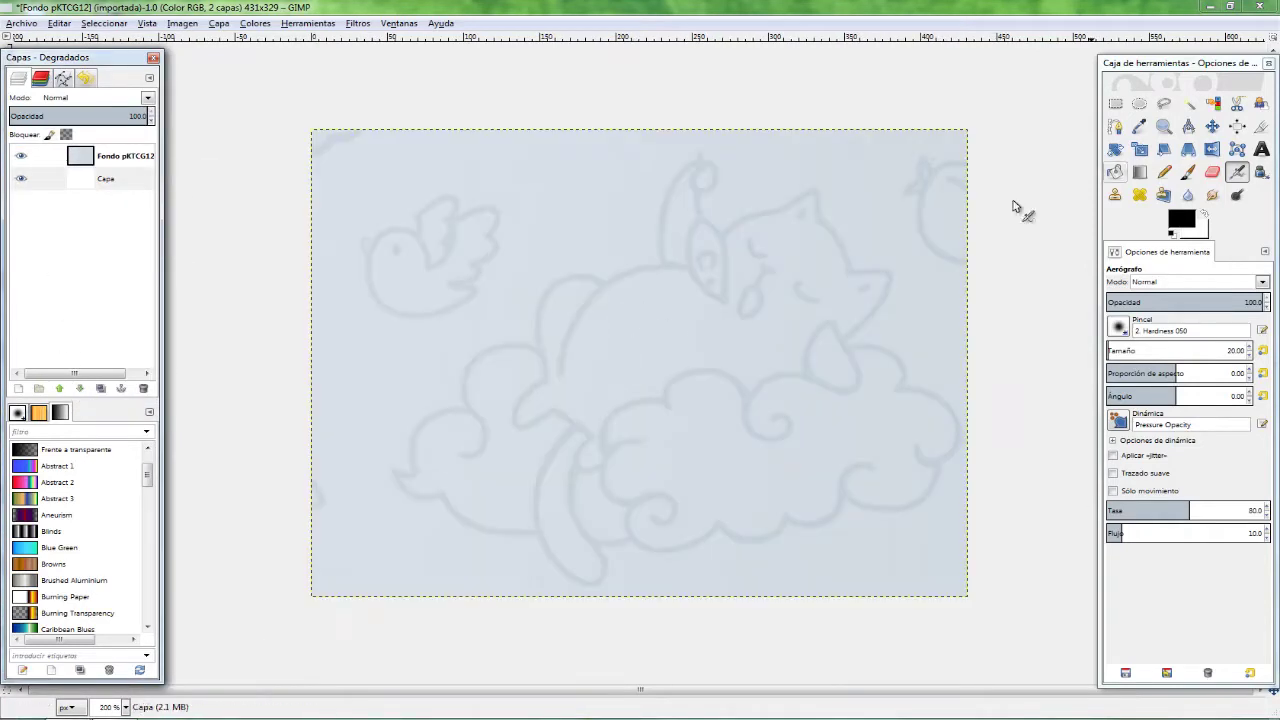
Erase the pale upper-left background and fuzzy-select the pale background around the line art.
left_click(1212, 171)
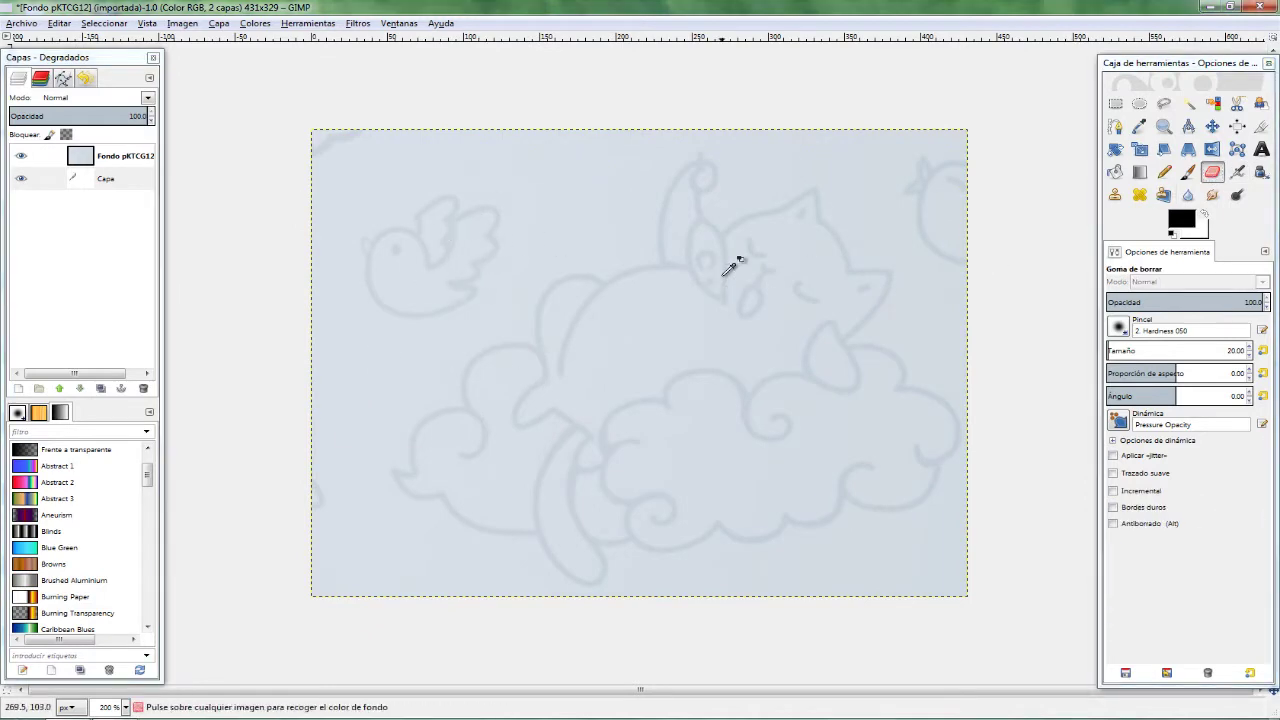
mouse_move(508, 208)
left_mouse_down()
mouse_move(391, 343)
mouse_move(320, 263)
mouse_move(380, 206)
mouse_move(615, 175)
left_mouse_up()
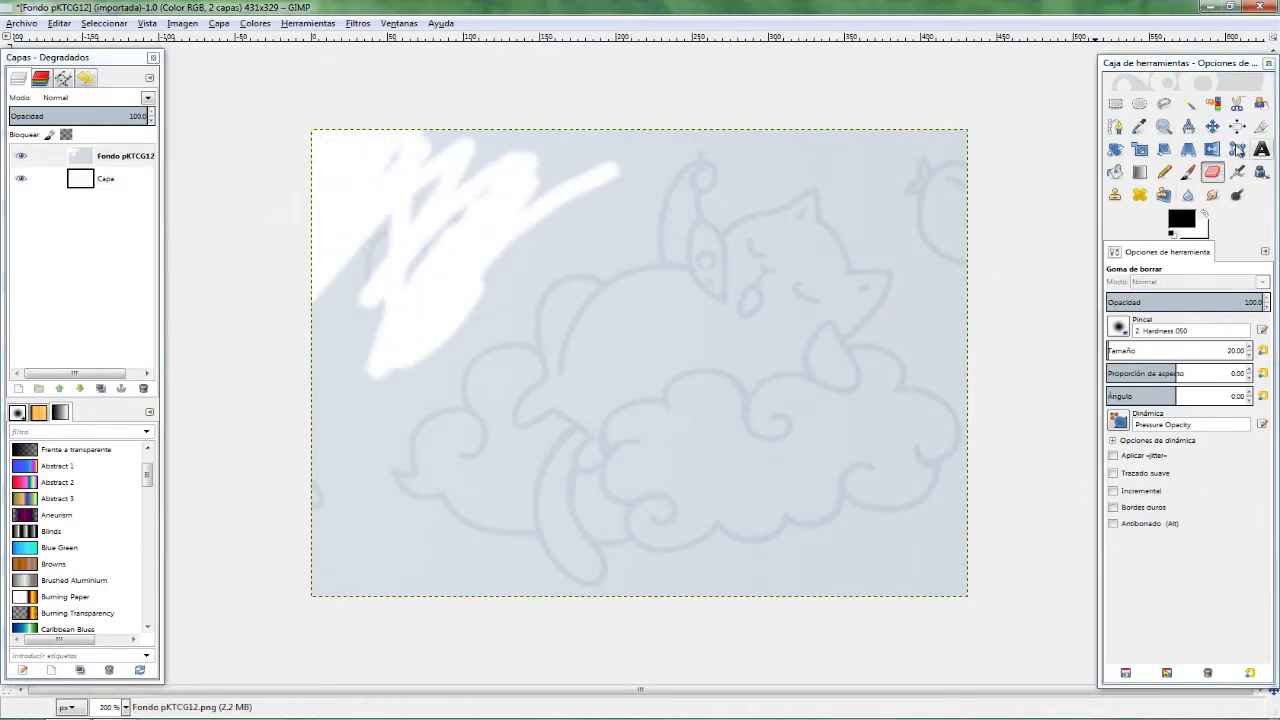
key("u")
left_click(571, 223)
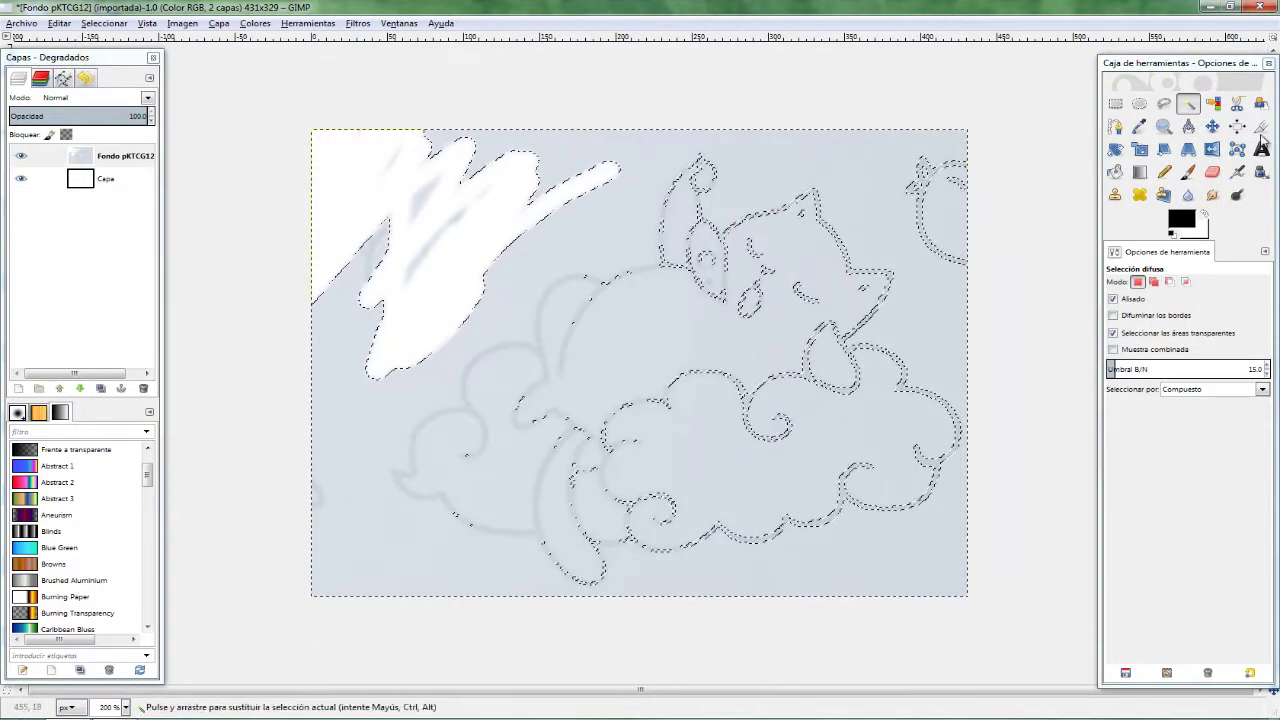
Widen the fuzzy selection's tolerance to cover the background around the cloud and right edge.
left_click_drag(449, 166, 903, 660)
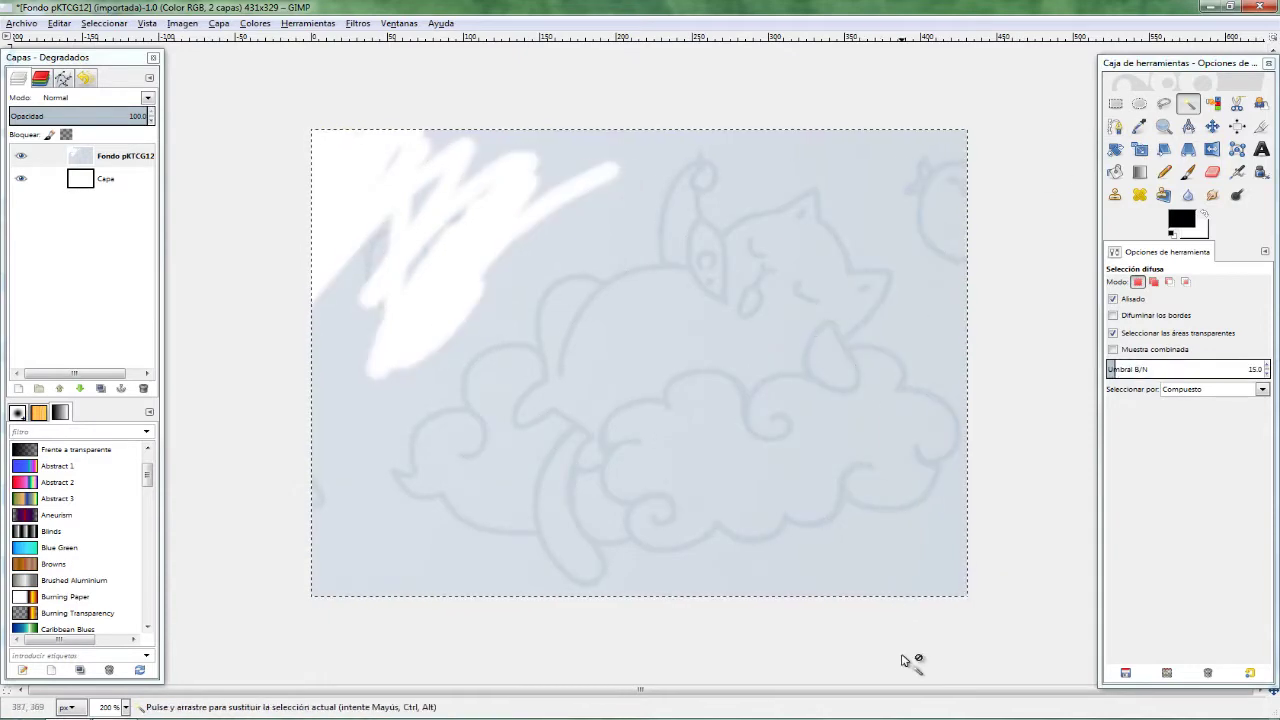
mouse_move(897, 343)
left_mouse_down()
mouse_move(936, 348)
mouse_move(925, 365)
mouse_move(565, 349)
left_mouse_up()
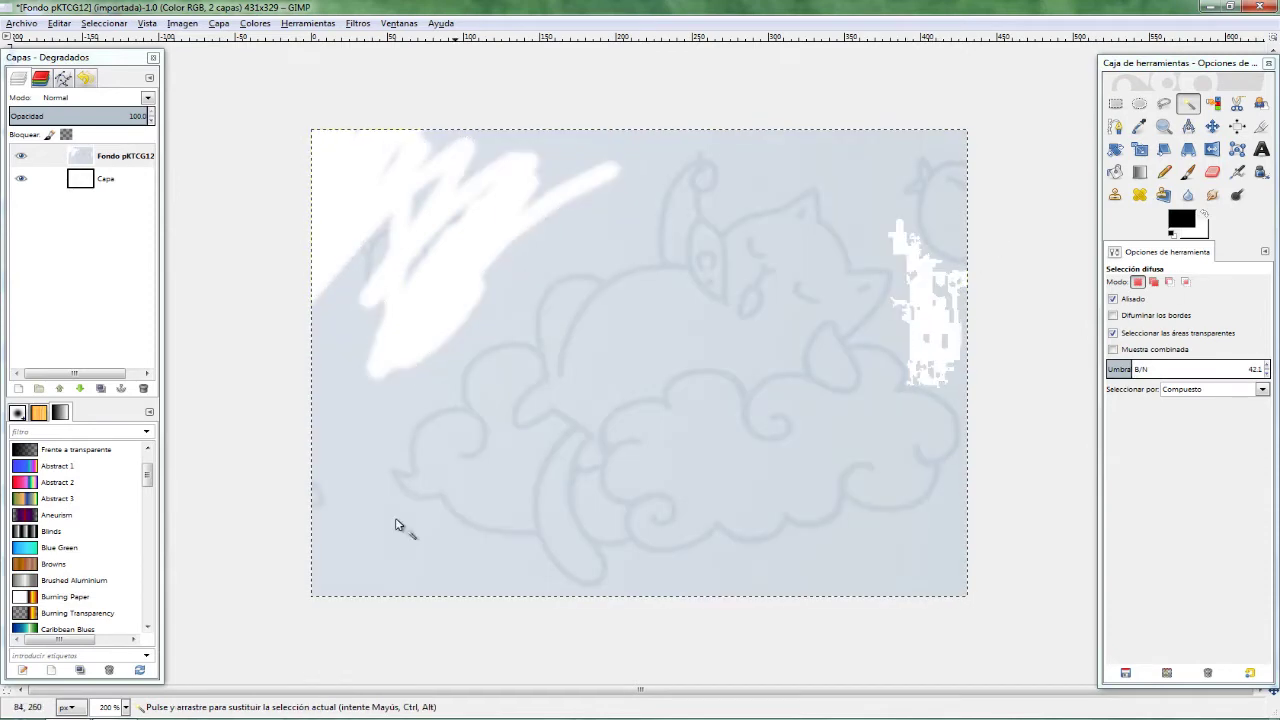
left_click_drag(395, 524, 945, 553)
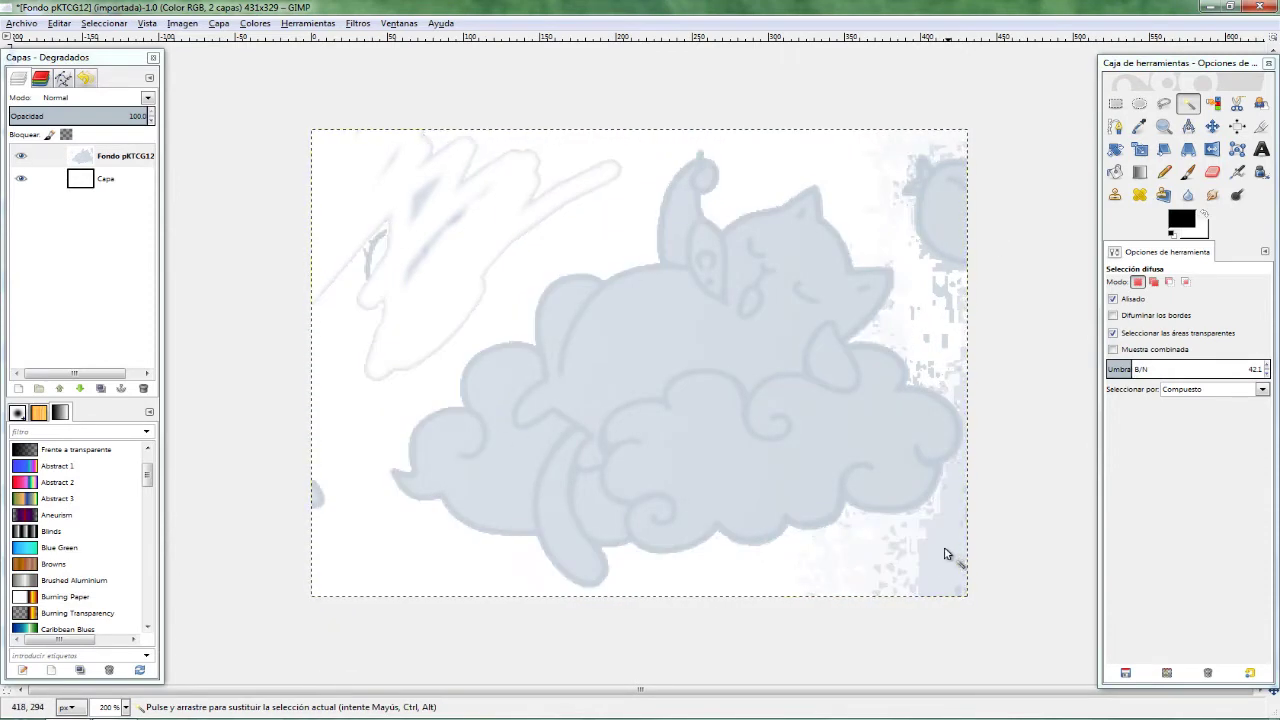
left_click_drag(945, 553, 951, 220)
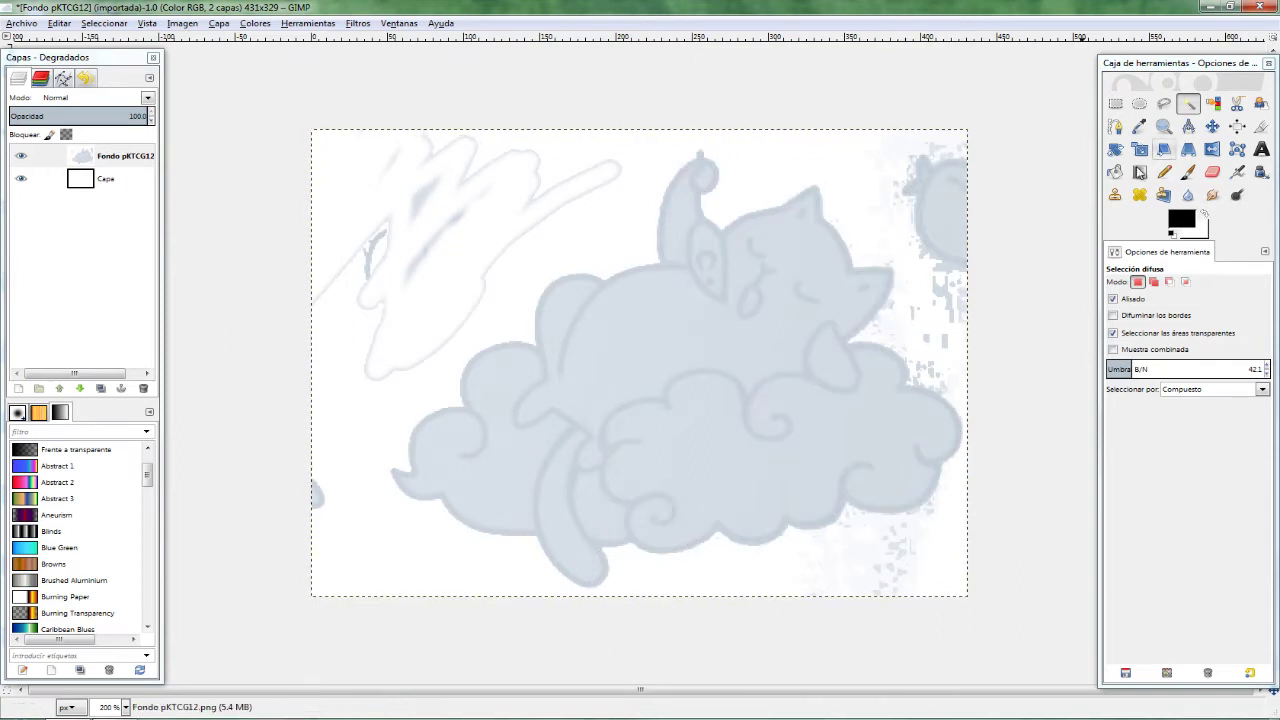
left_click(1212, 171)
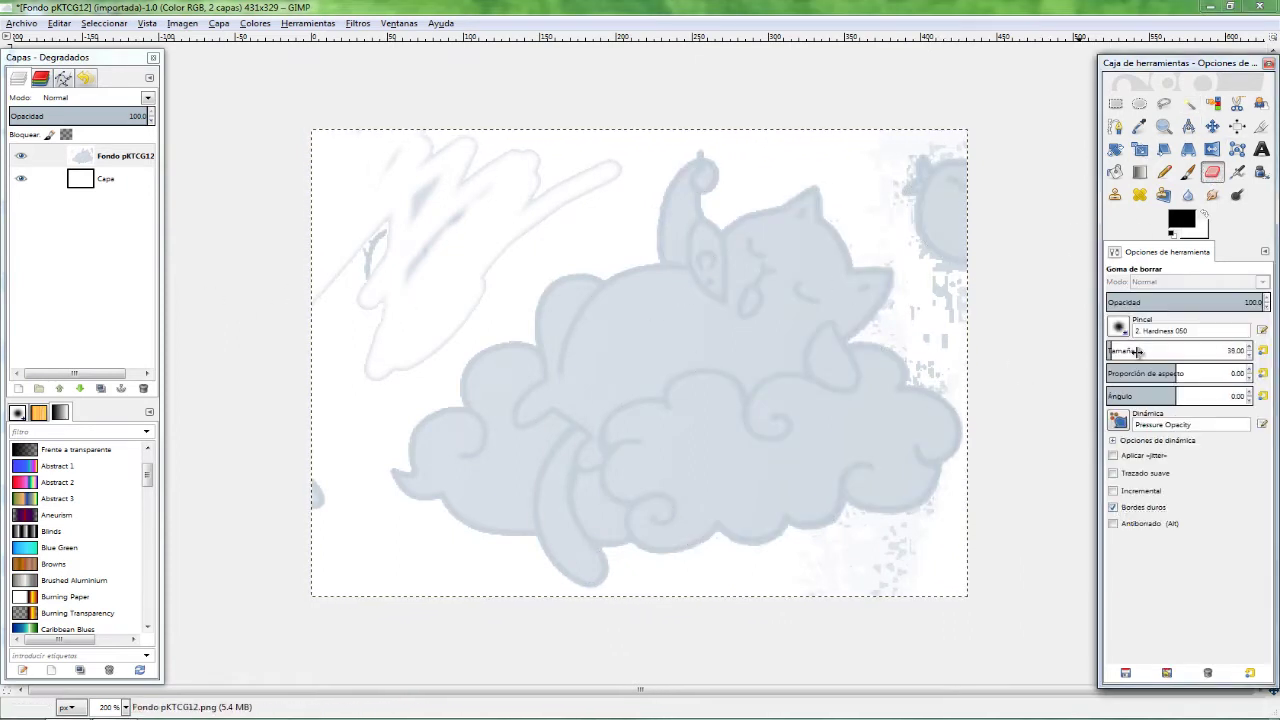
Erase grey specks along the right edge with eraser size 49, then size 23.
left_click_drag(1137, 351, 1145, 351)
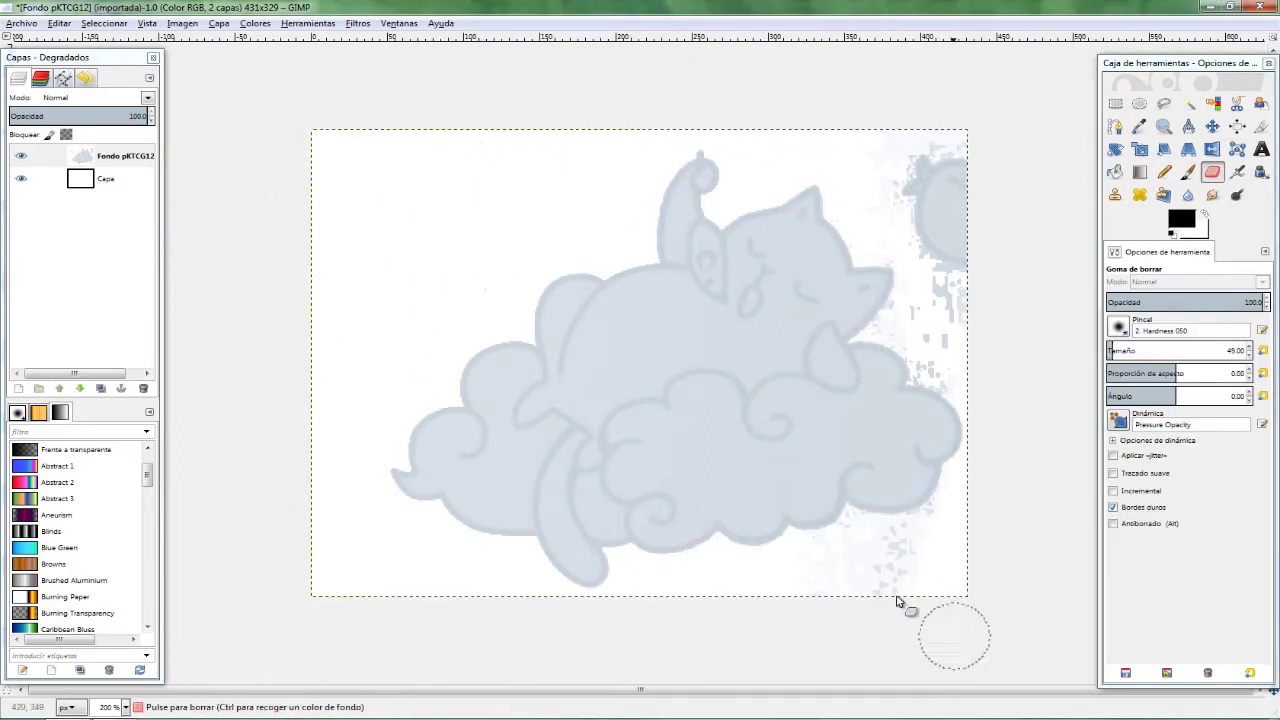
left_click_drag(989, 277, 957, 271)
scroll(985, 565, "up", 2, "ctrl")
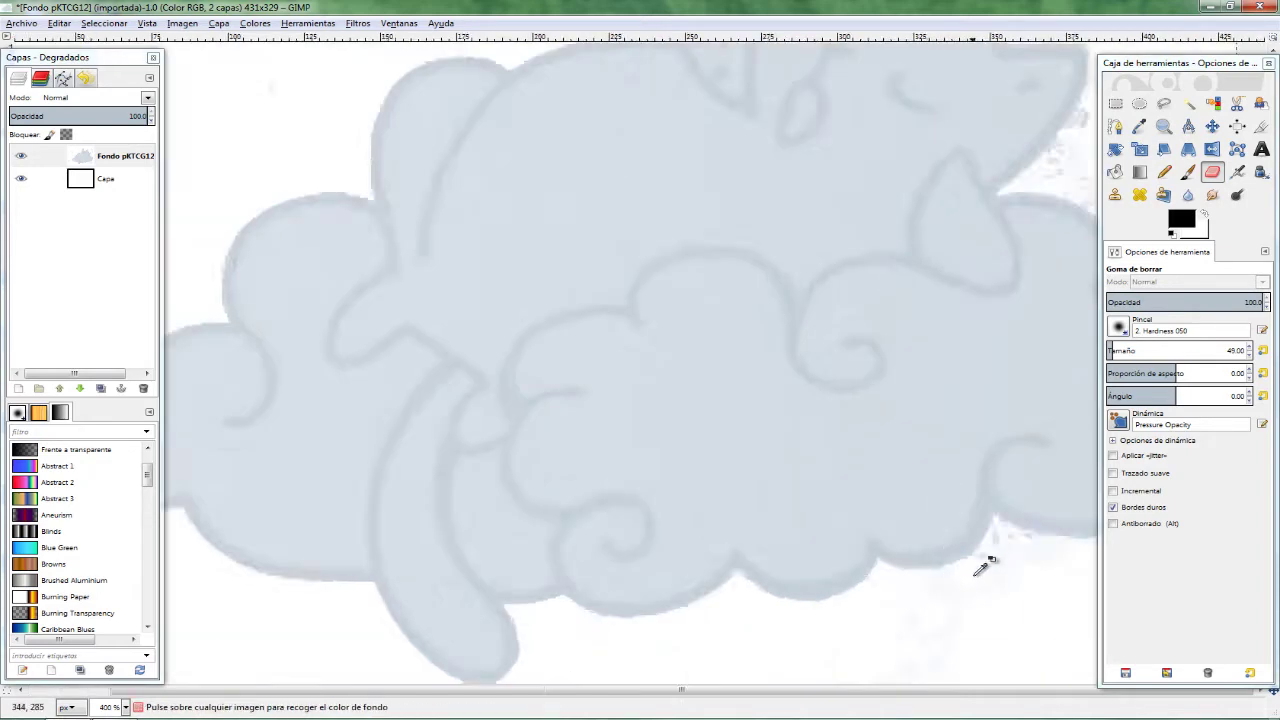
scroll(400, 443, "up", 1, "ctrl")
left_click_drag(1160, 351, 1111, 351)
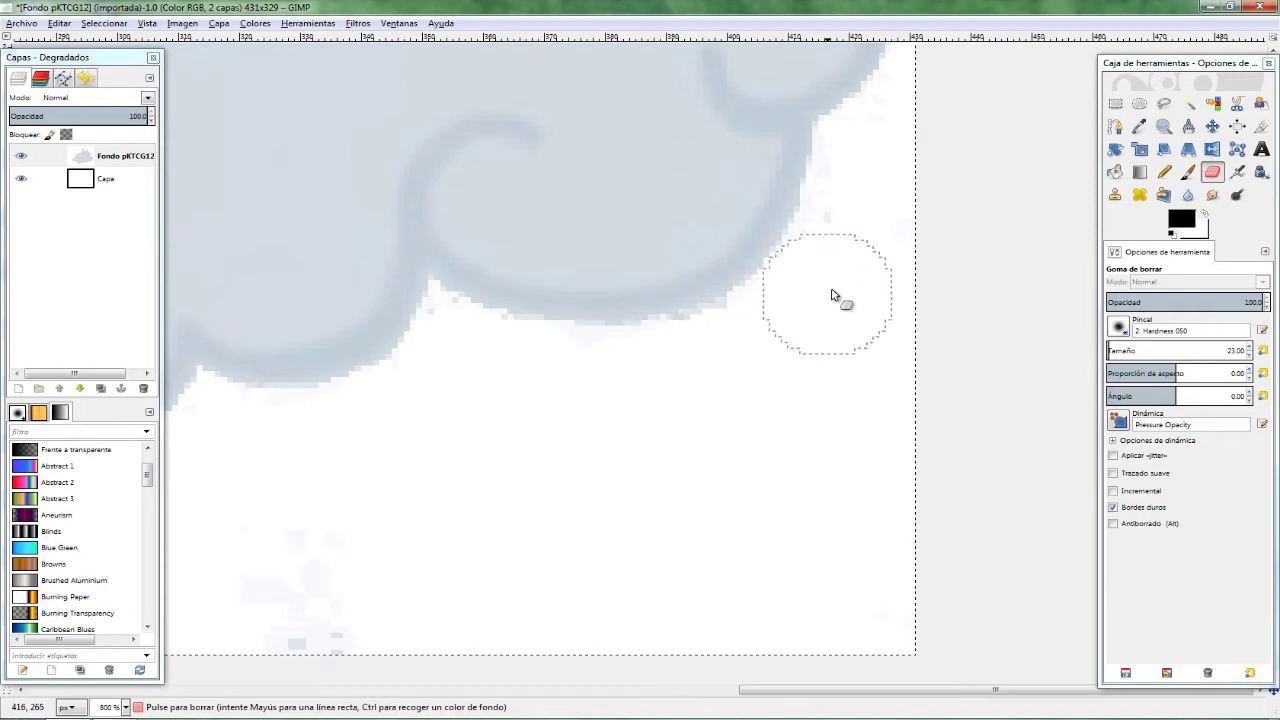
scroll(834, 386, "down", 1, "ctrl")
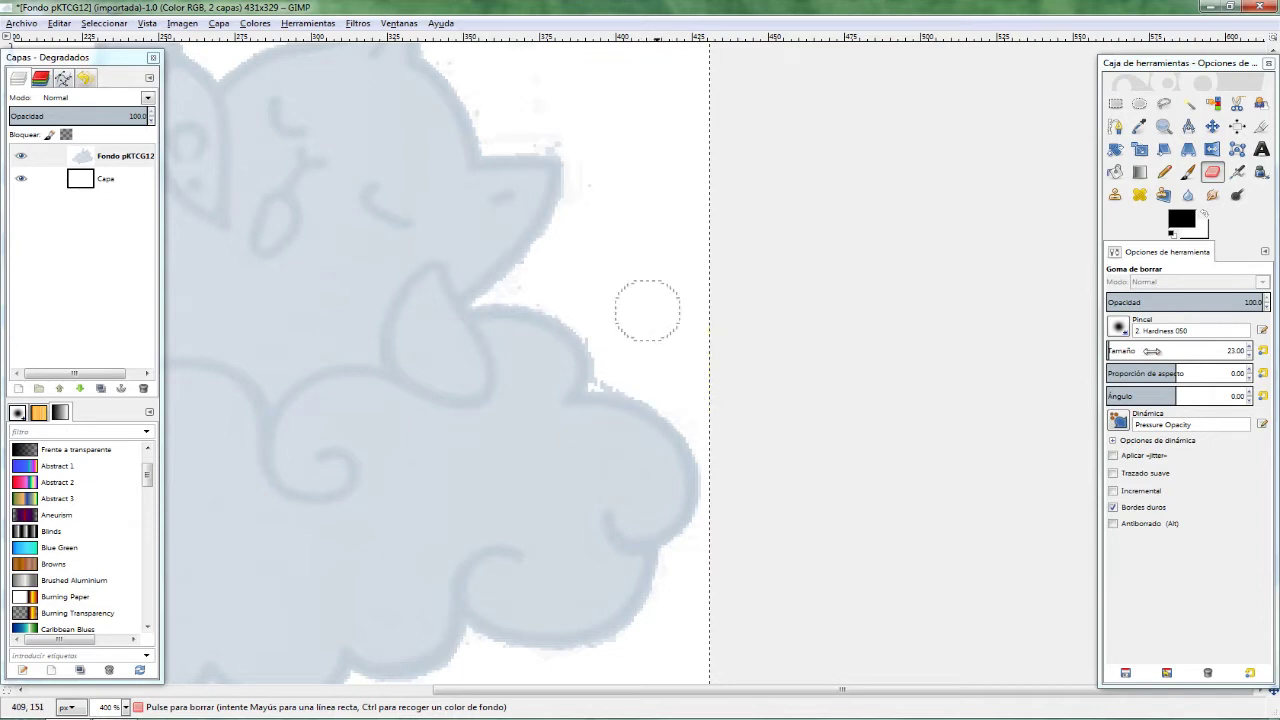
Shrink the eraser to size 12, clean the remaining edge specks, then fuzzy-select the cloud outlines.
key("bracketleft")
key("bracketleft")
key("bracketleft")
scroll(648, 310, "up", 1, "ctrl")
scroll(608, 371, "up", 2, "ctrl")
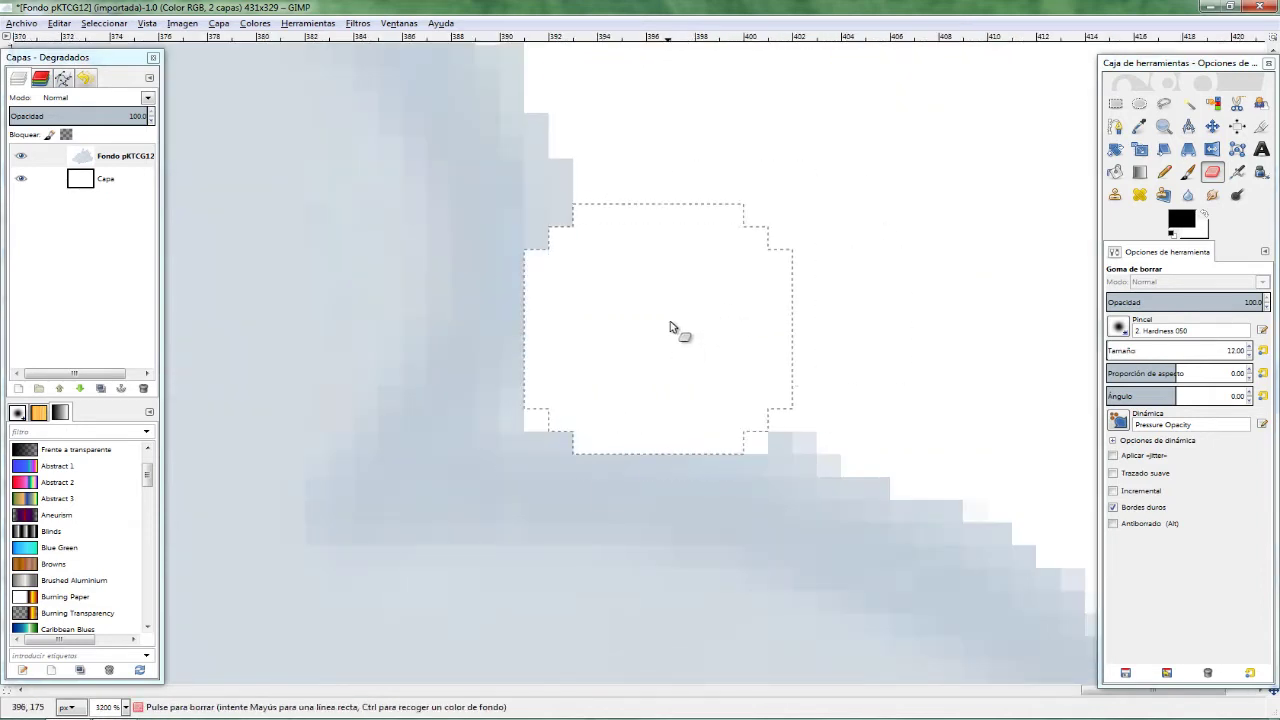
scroll(790, 255, "down", 3, "ctrl")
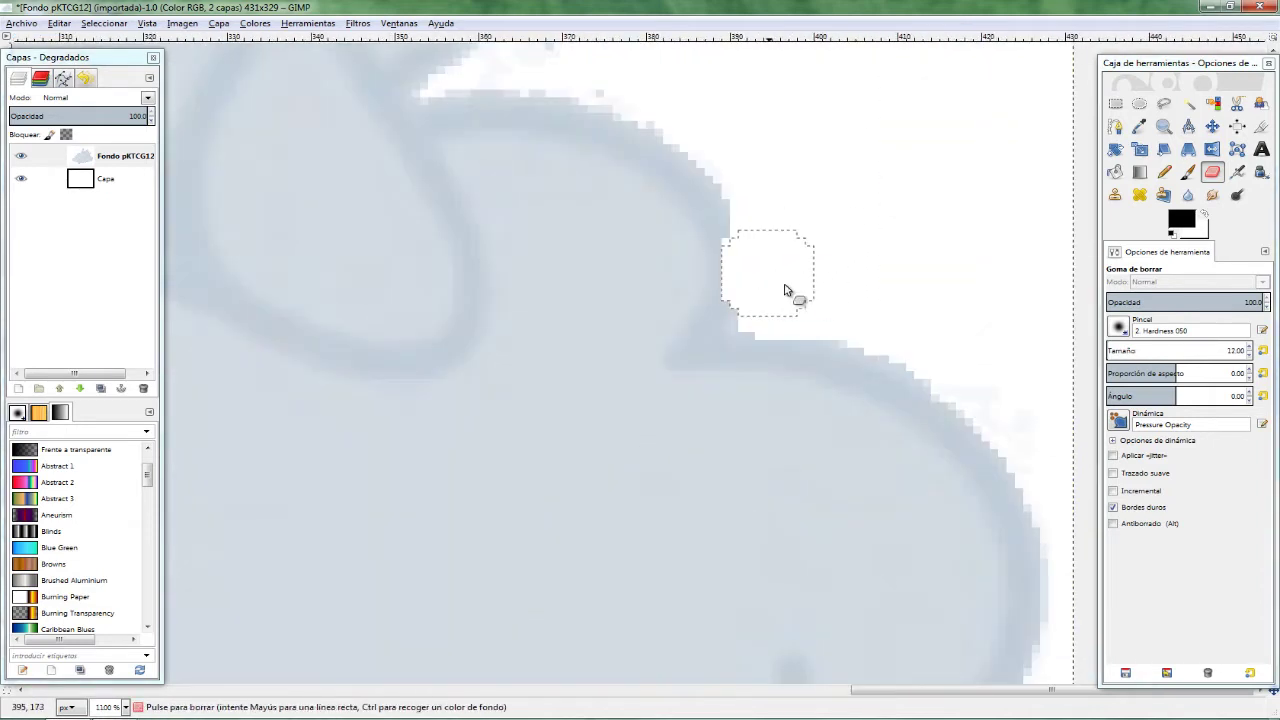
scroll(837, 217, "down", 6, "ctrl")
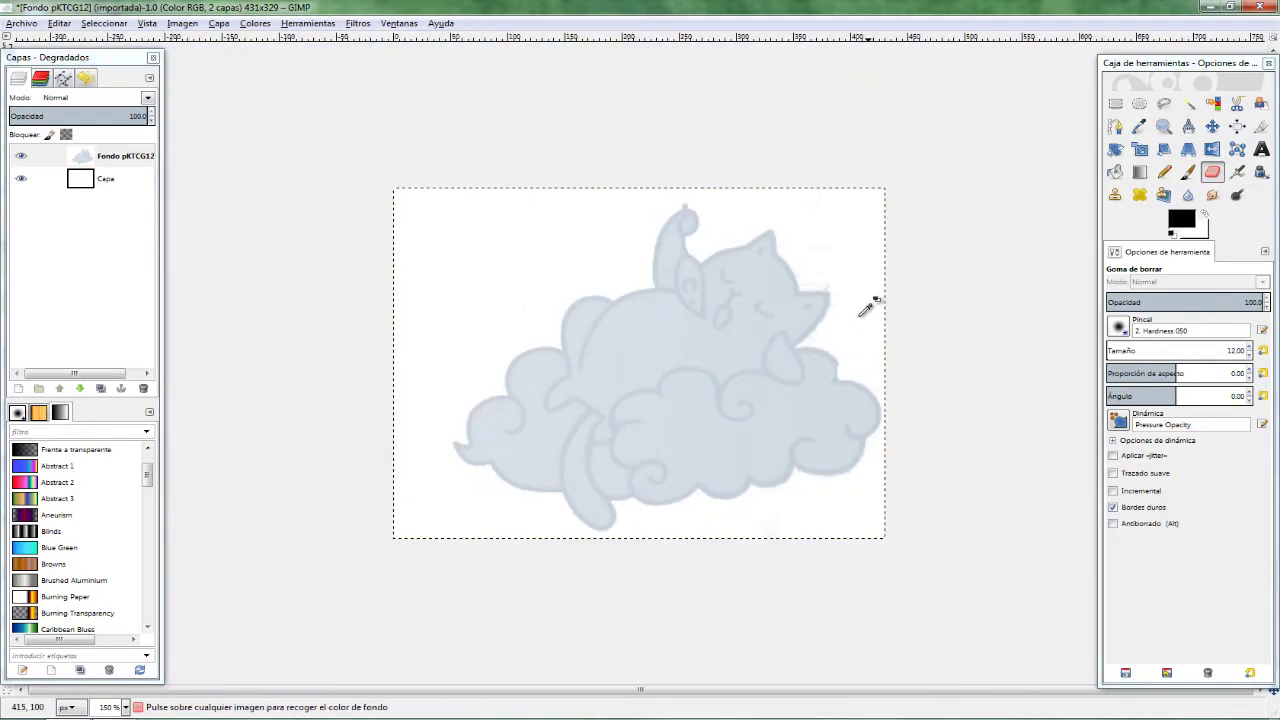
scroll(851, 366, "up", 4, "ctrl")
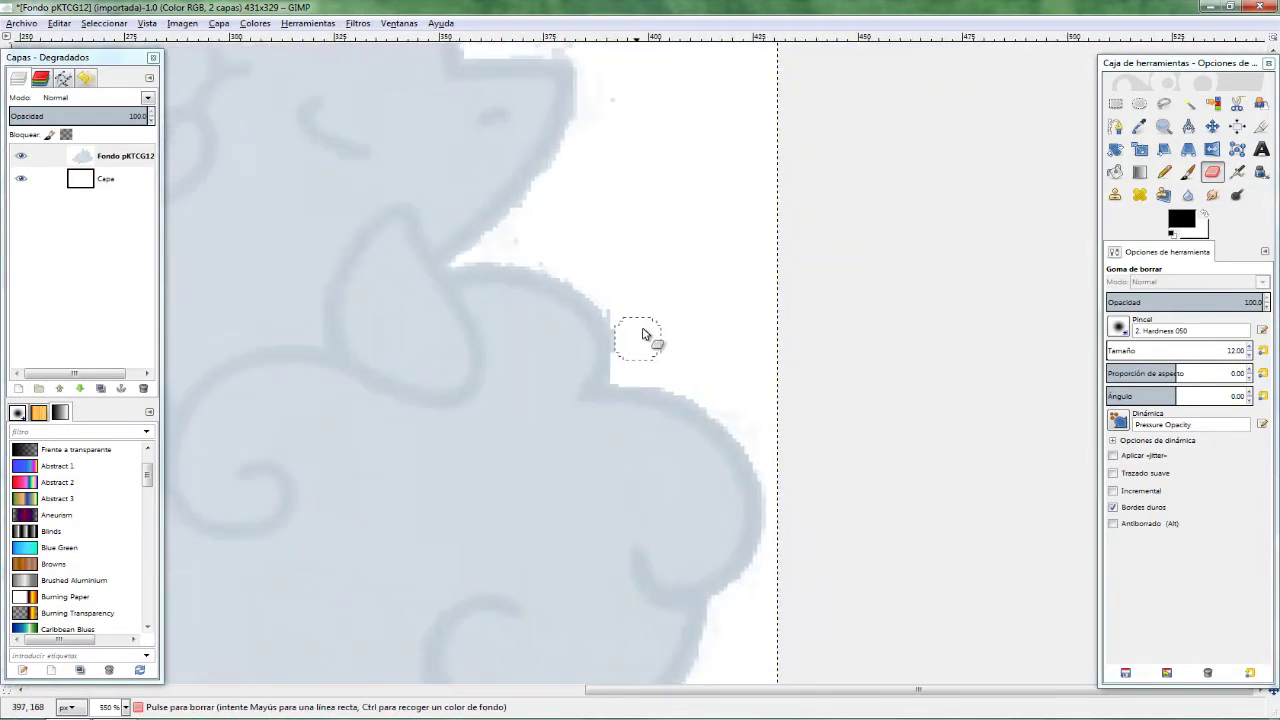
scroll(640, 203, "down", 3, "ctrl")
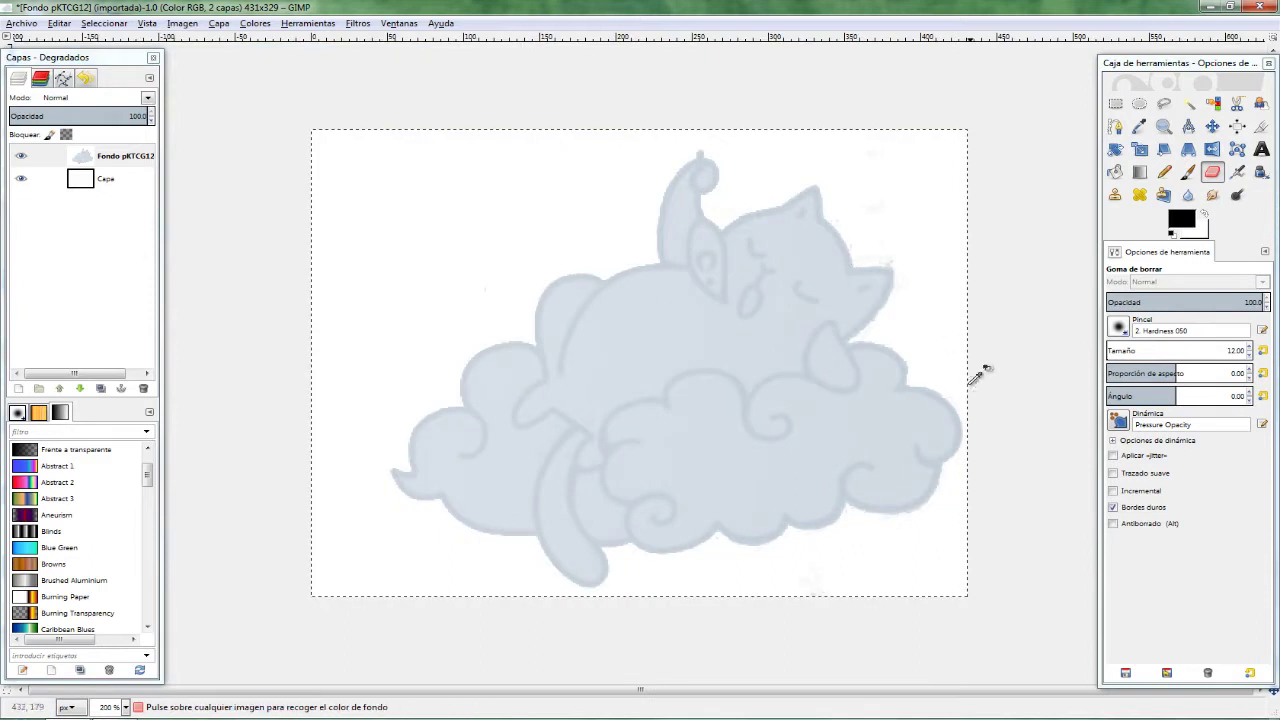
scroll(960, 372, "up", 3, "ctrl")
scroll(850, 360, "up", 2, "ctrl")
scroll(809, 351, "up", 1, "ctrl")
scroll(1120, 358, "down", 5)
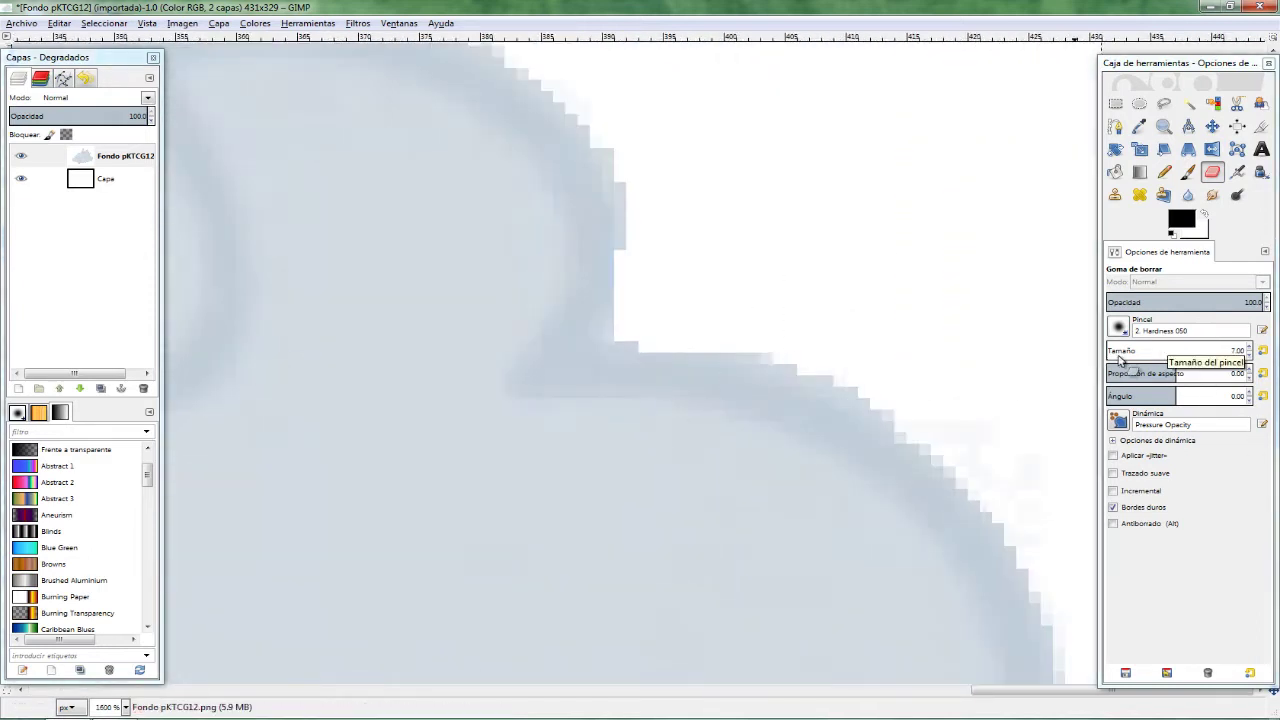
scroll(1189, 350, "down", 6)
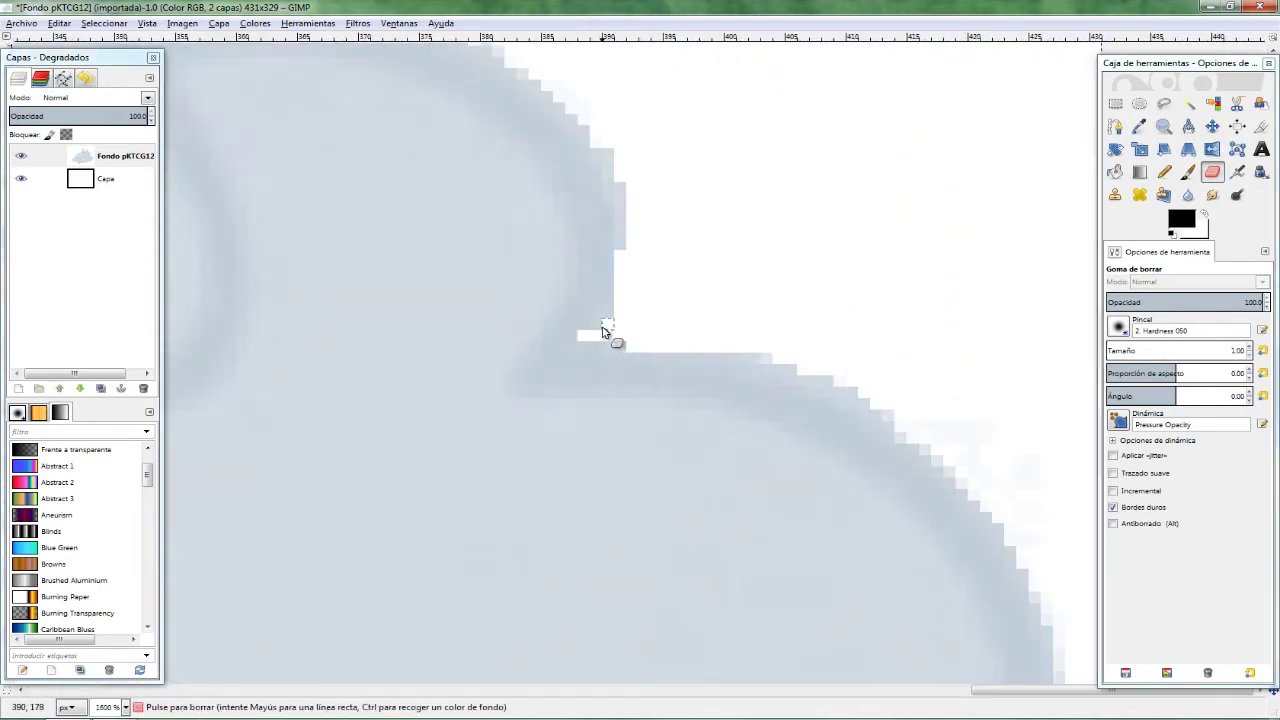
scroll(748, 257, "down", 1, "ctrl")
scroll(757, 357, "down", 6, "ctrl")
scroll(729, 394, "up", 5, "ctrl")
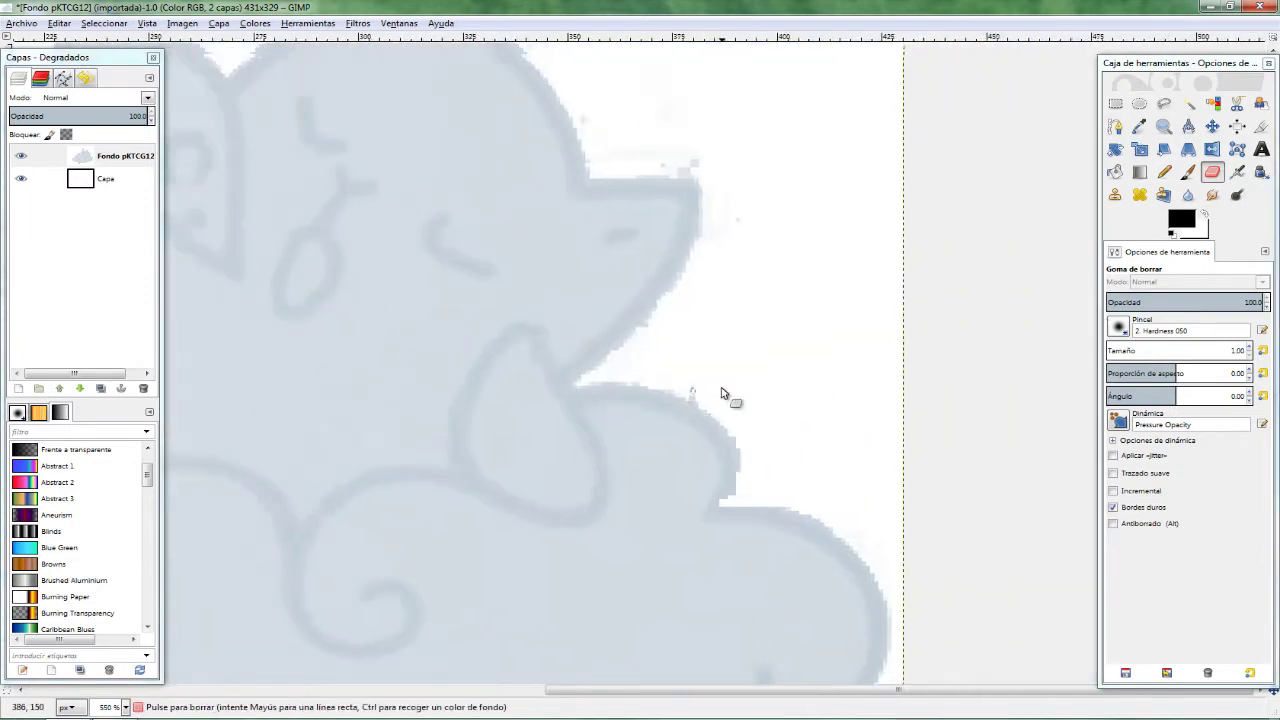
scroll(603, 341, "up", 1, "ctrl")
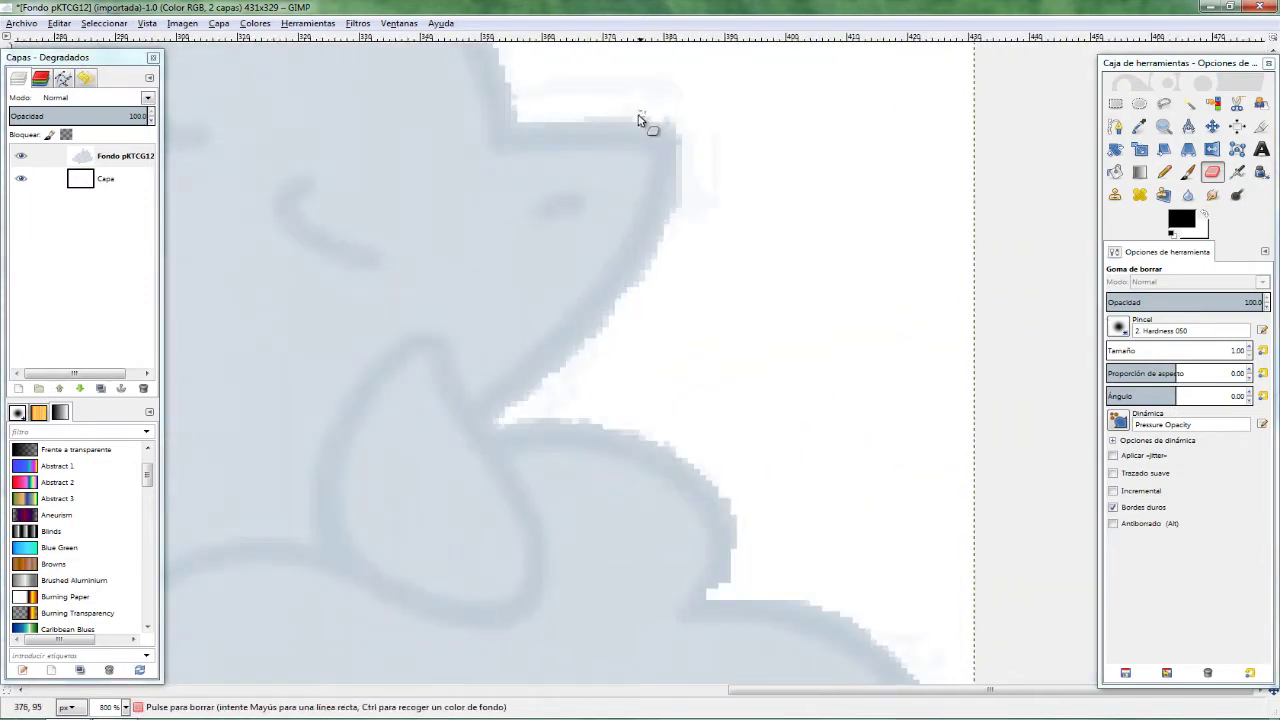
scroll(640, 120, "down", 4, "ctrl")
scroll(857, 349, "up", 2, "ctrl")
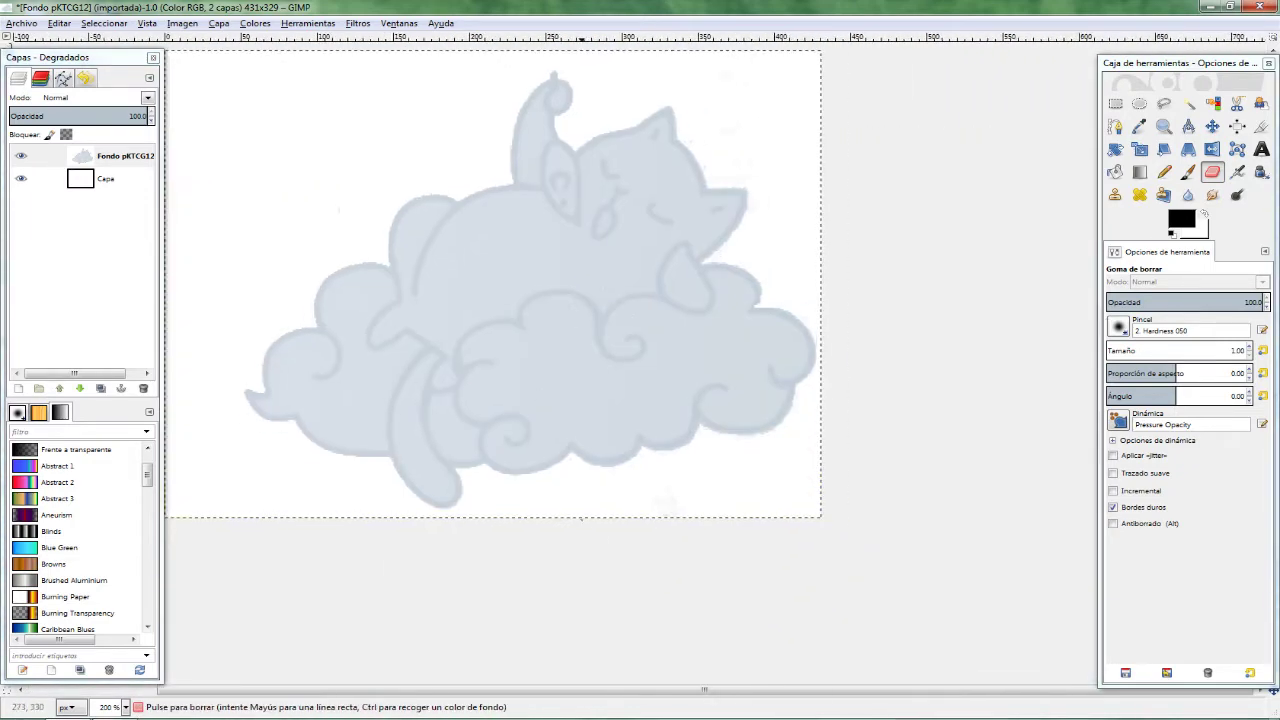
key("u")
left_click_drag(574, 326, 580, 330)
Select the whole cat-and-cloud shape by colour.
key("shift+o")
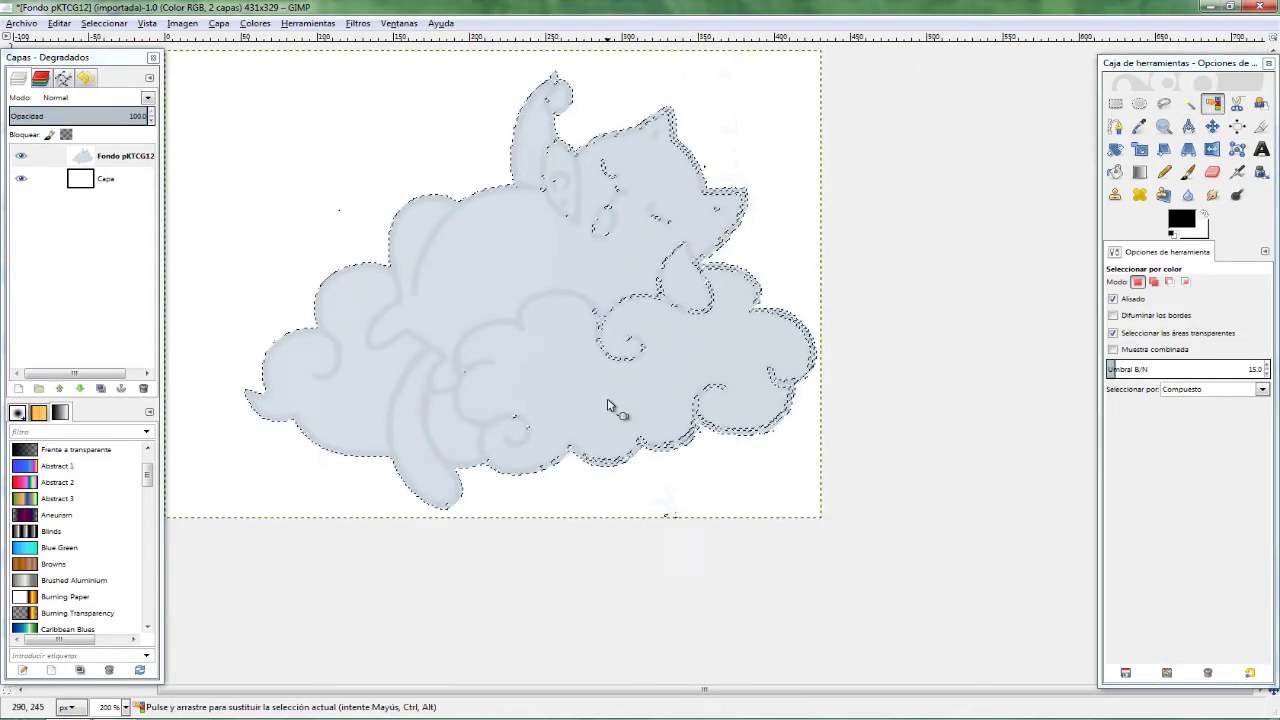
left_click(608, 405)
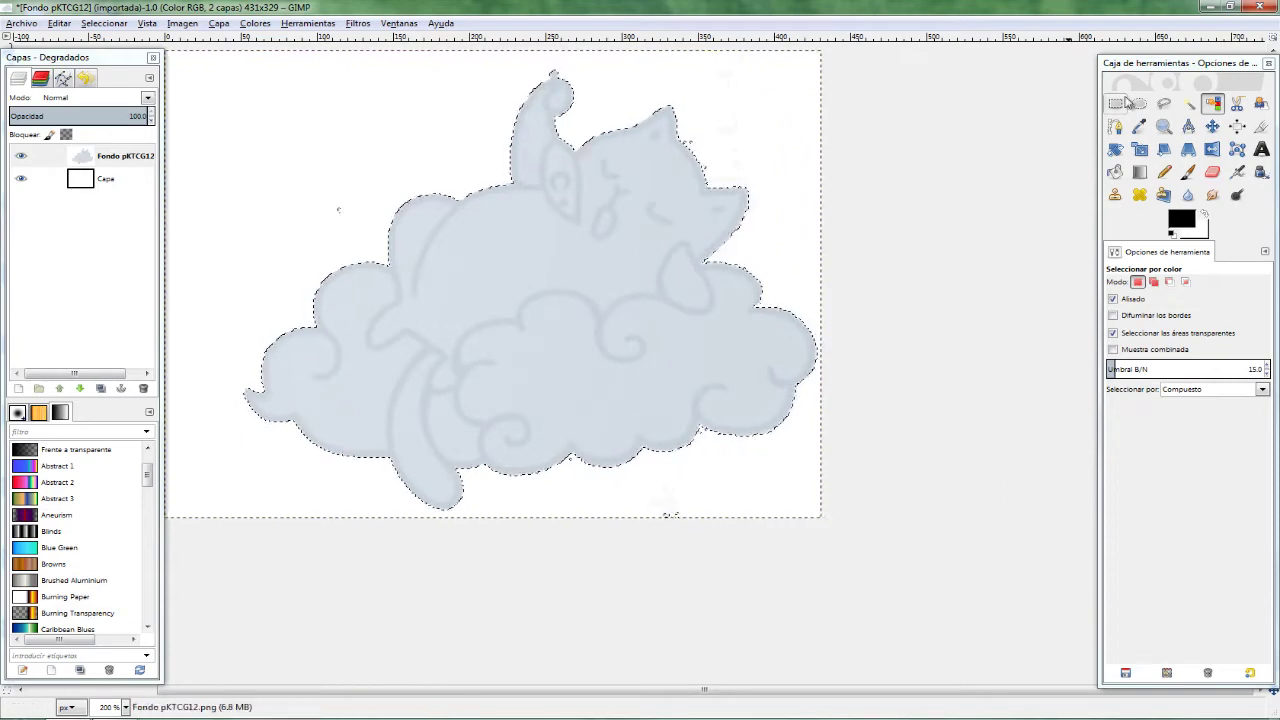
left_click(1118, 102)
scroll(729, 543, "down", 1)
scroll(724, 238, "up", 4)
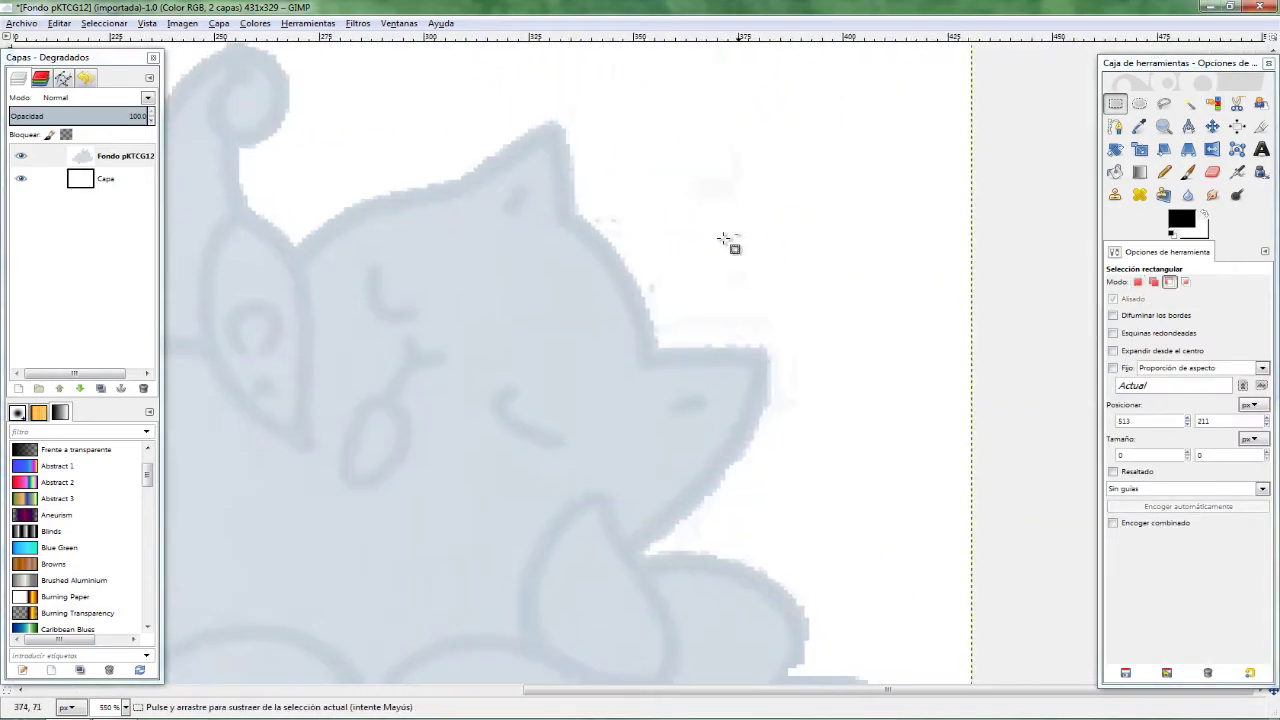
scroll(724, 238, "up", 2)
Return to the Eraser at size 15 and review the Paint Dynamics mapping options.
key("shift+e")
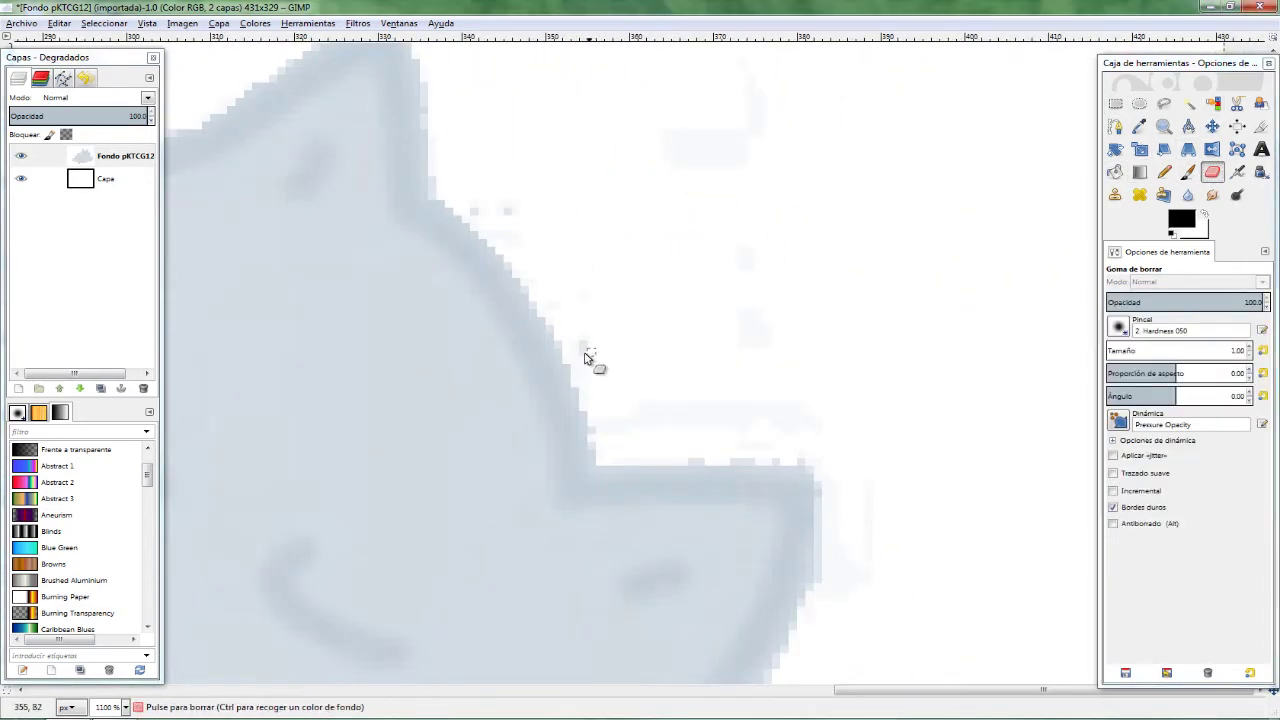
key("2")
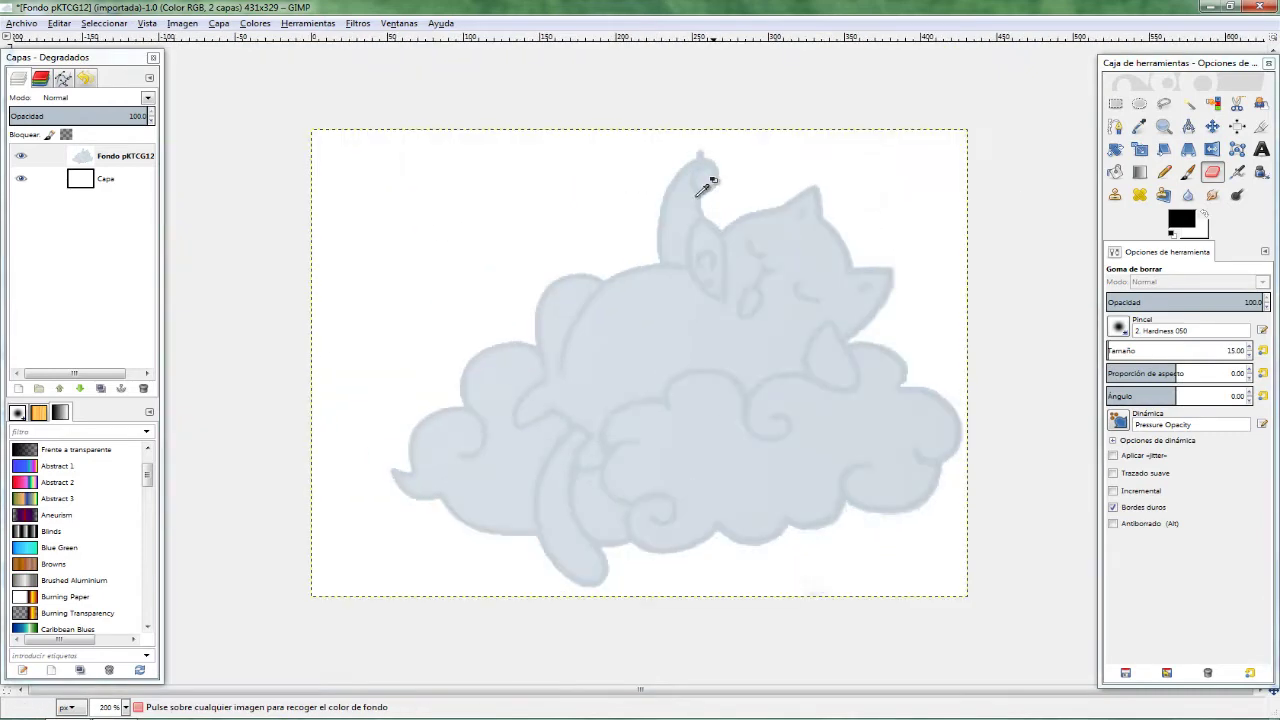
scroll(703, 185, "up", 3)
scroll(600, 220, "down", 3)
scroll(868, 619, "up", 2)
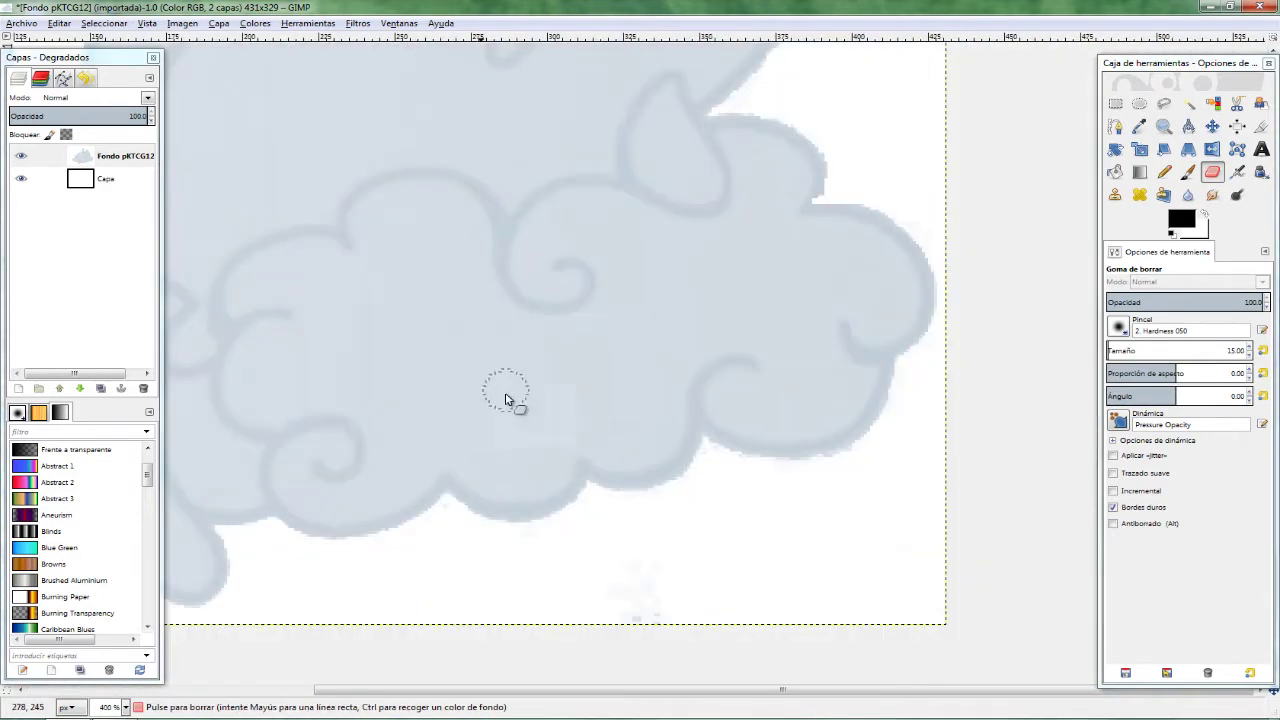
left_click(1262, 424)
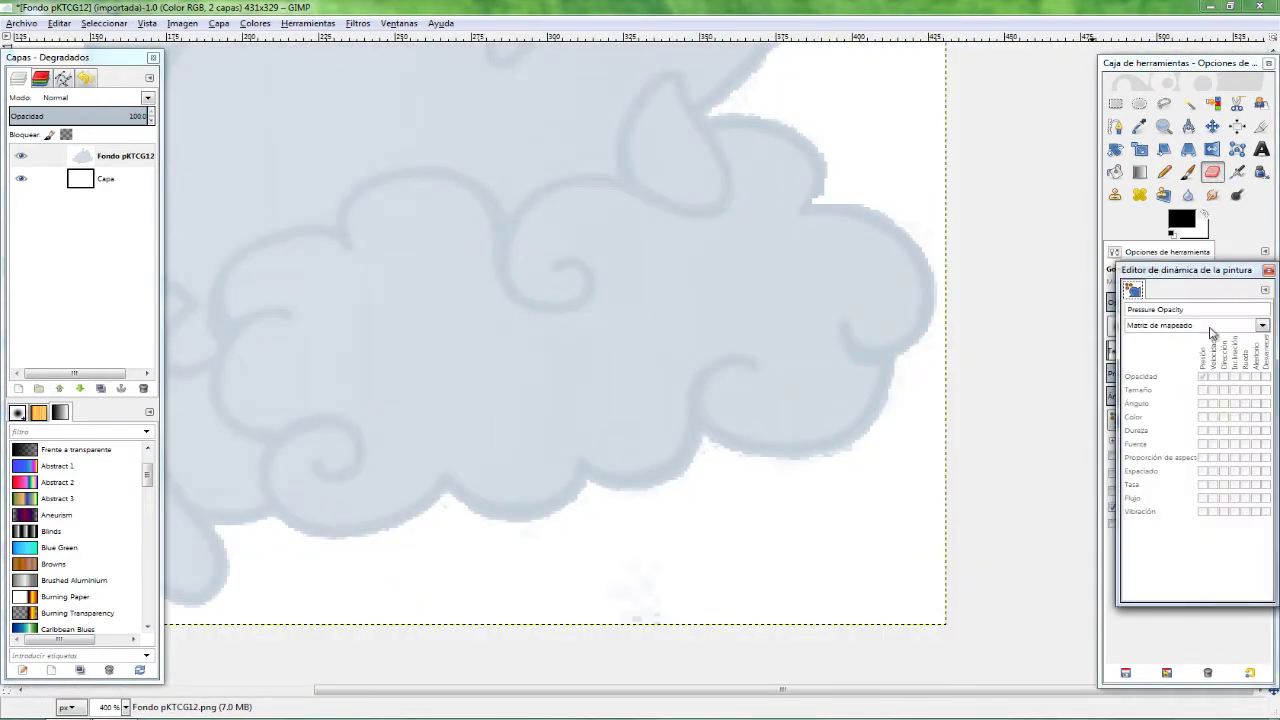
left_click(1211, 327)
left_click(1268, 270)
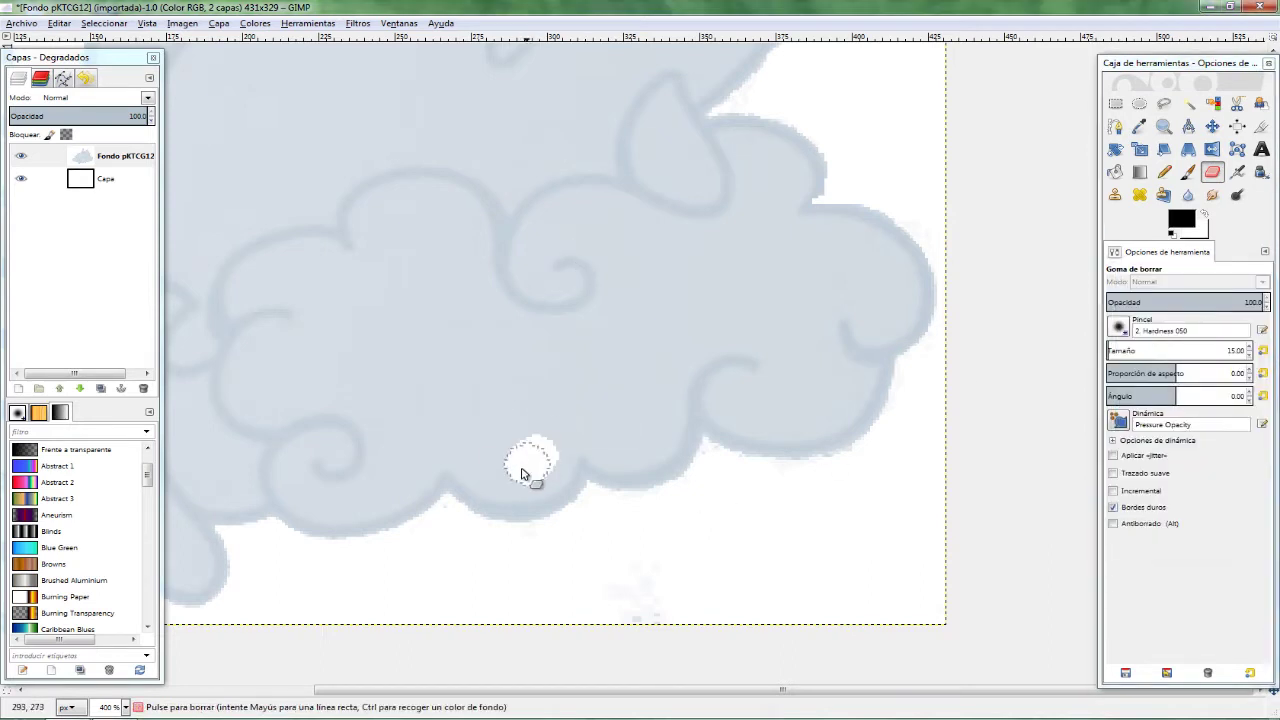
Undo the stray erase on the cloud and show the Channels list.
key("ctrl+z")
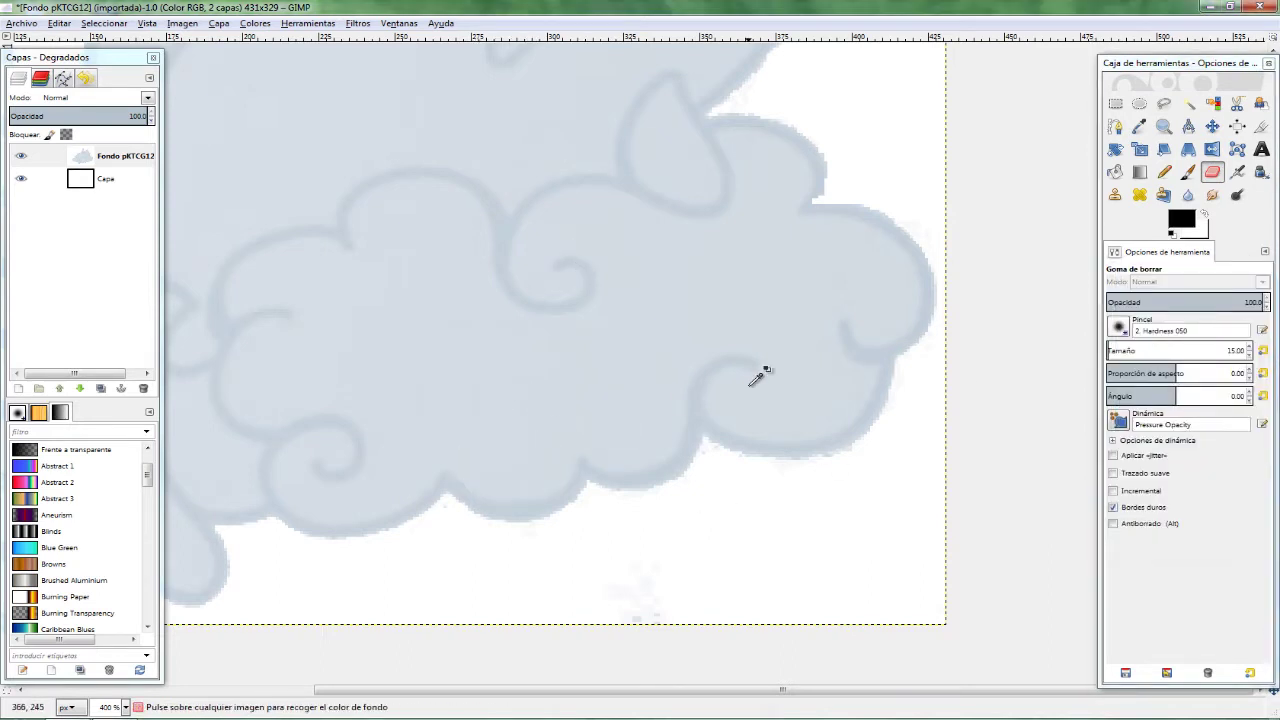
scroll(760, 371, "down", 2)
left_click(40, 78)
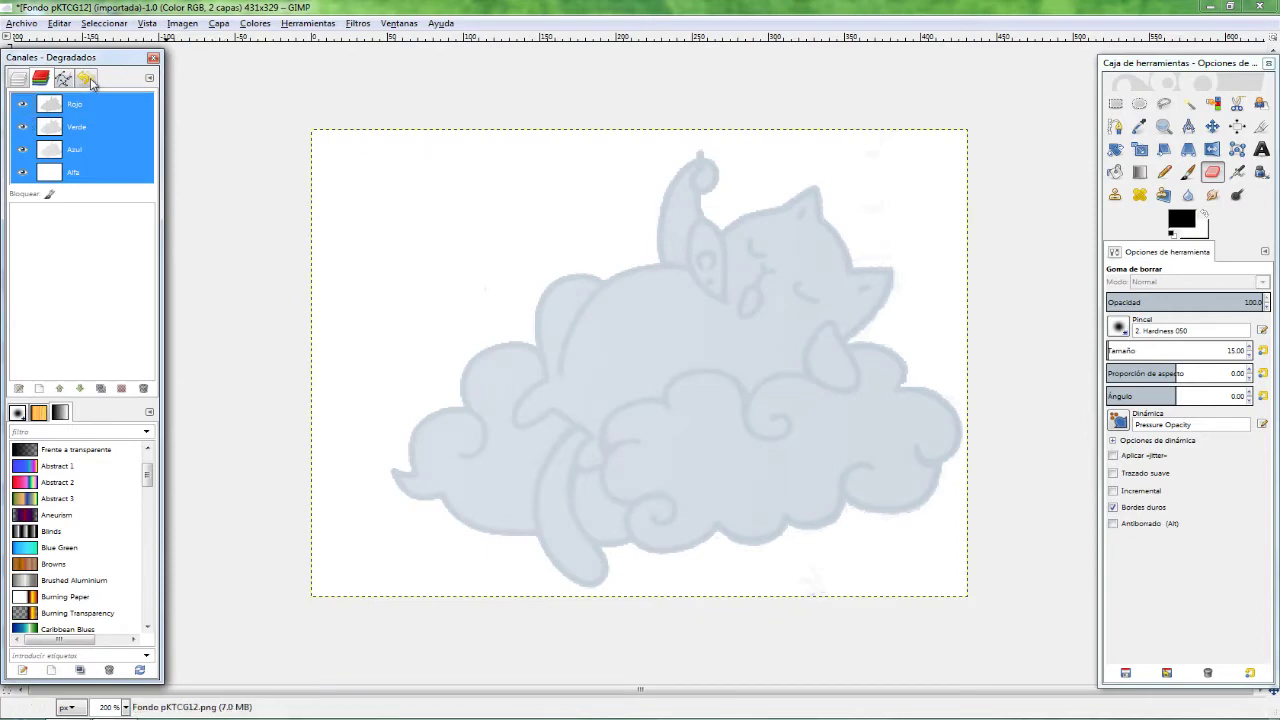
Browse earlier Undo History states, then redo forward to the latest erase.
left_click(85, 78)
left_click(36, 128)
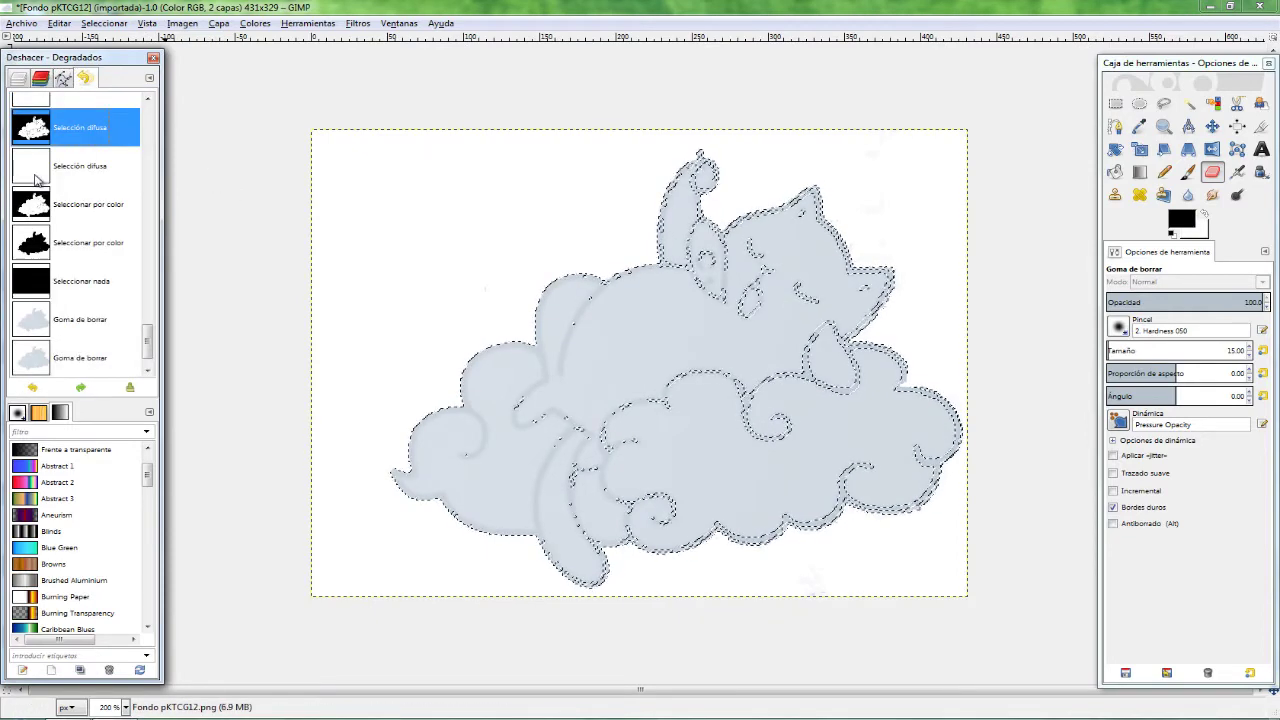
left_click(36, 170)
left_click(38, 204)
scroll(50, 200, "up", 3)
left_click(55, 112)
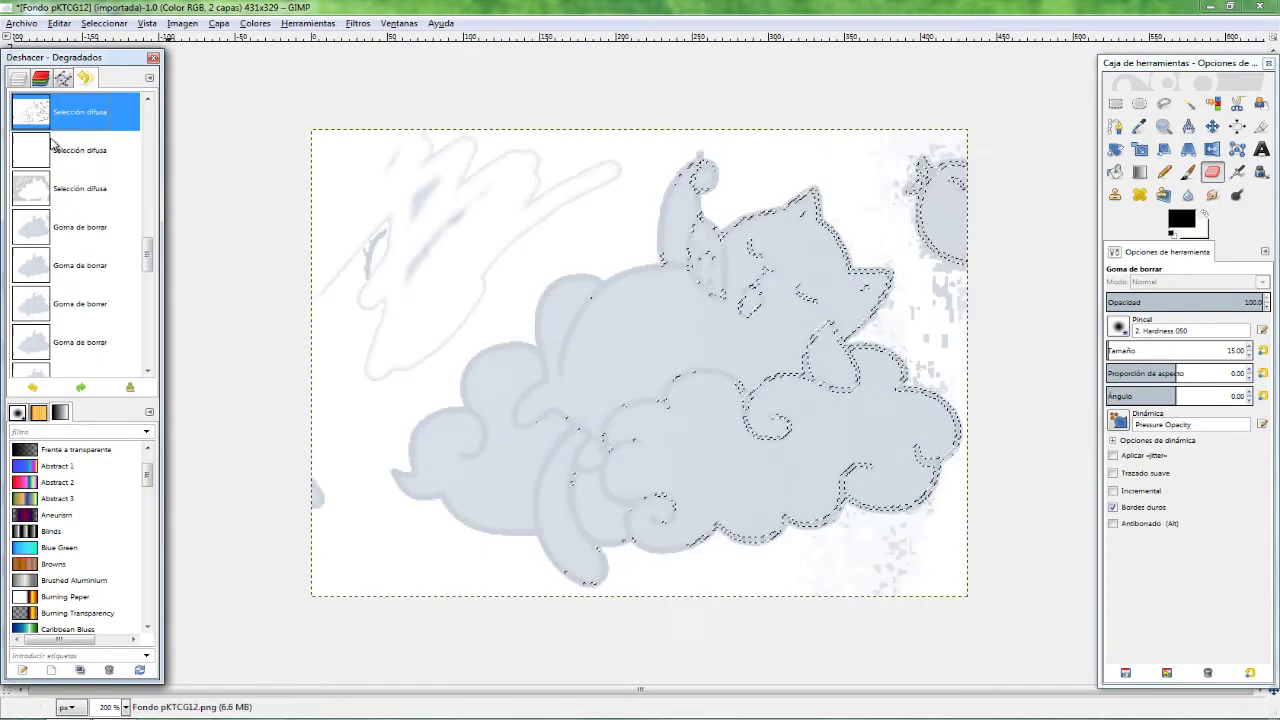
key("ctrl+z")
key("ctrl+z")
key("ctrl+z")
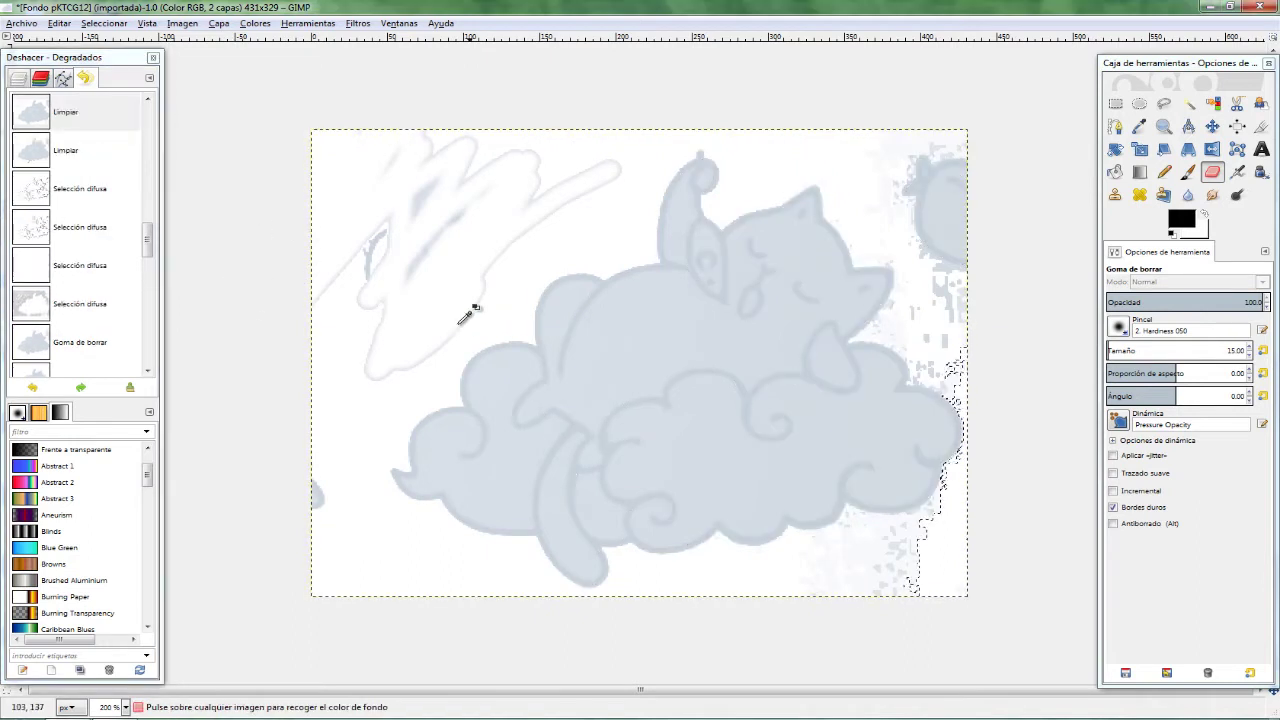
key("ctrl+y")
key("ctrl+y")
key("ctrl+y")
key("ctrl+y")
key("ctrl+y")
key("ctrl+y")
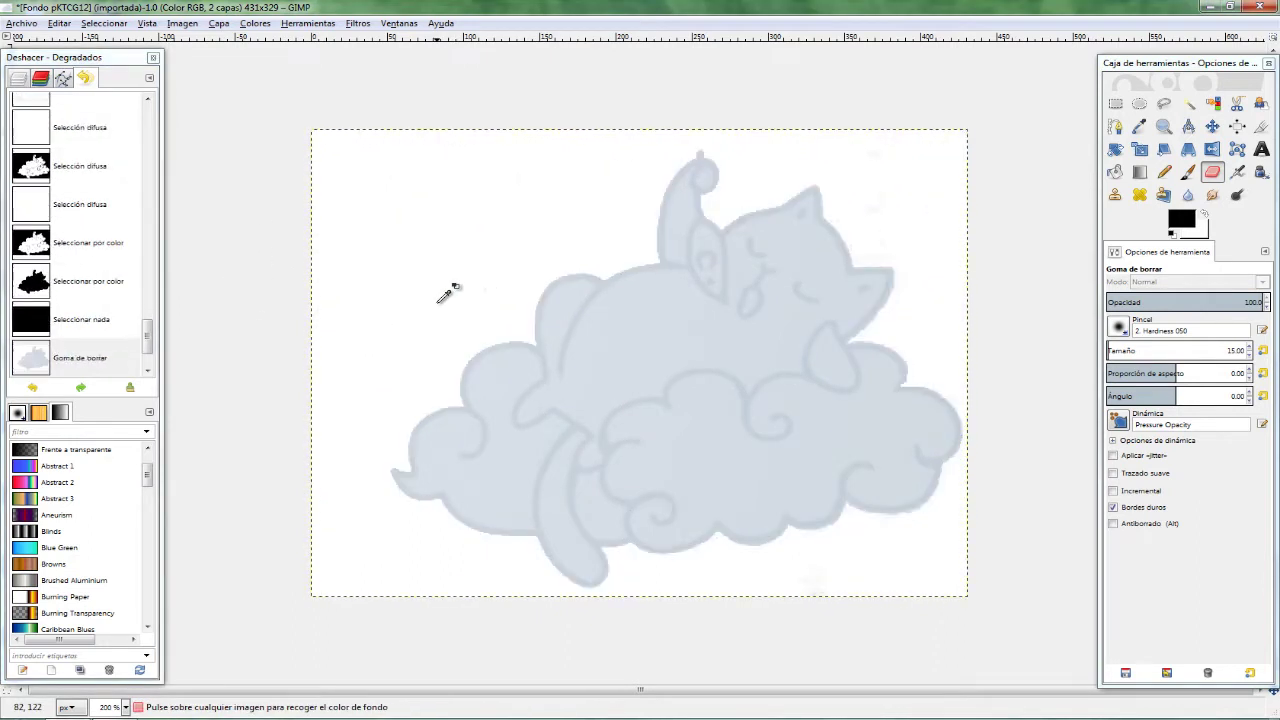
key("ctrl+y")
Show the Layers list and hide the empty Capa layer.
left_click(19, 79)
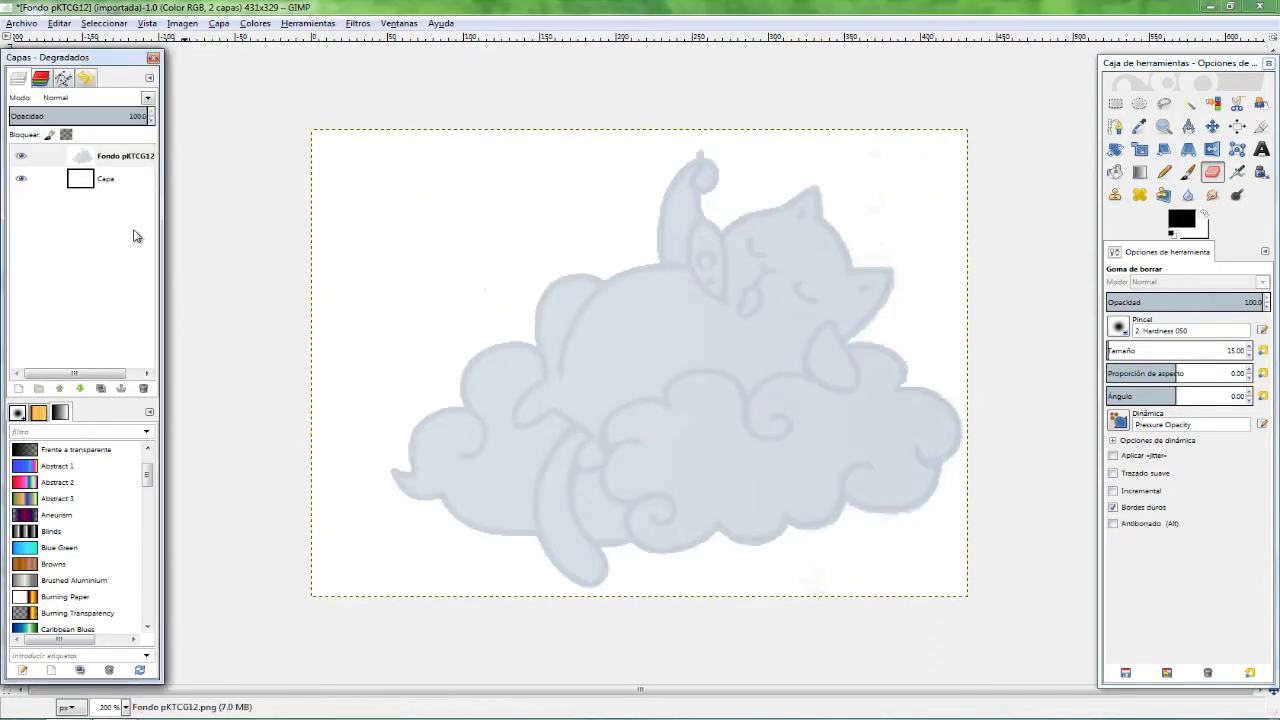
left_click(22, 178)
left_click(22, 166)
Select the cat-and-cloud figure, invert the selection, and clear everything outside the fill.
left_click(1188, 103)
left_click(443, 206)
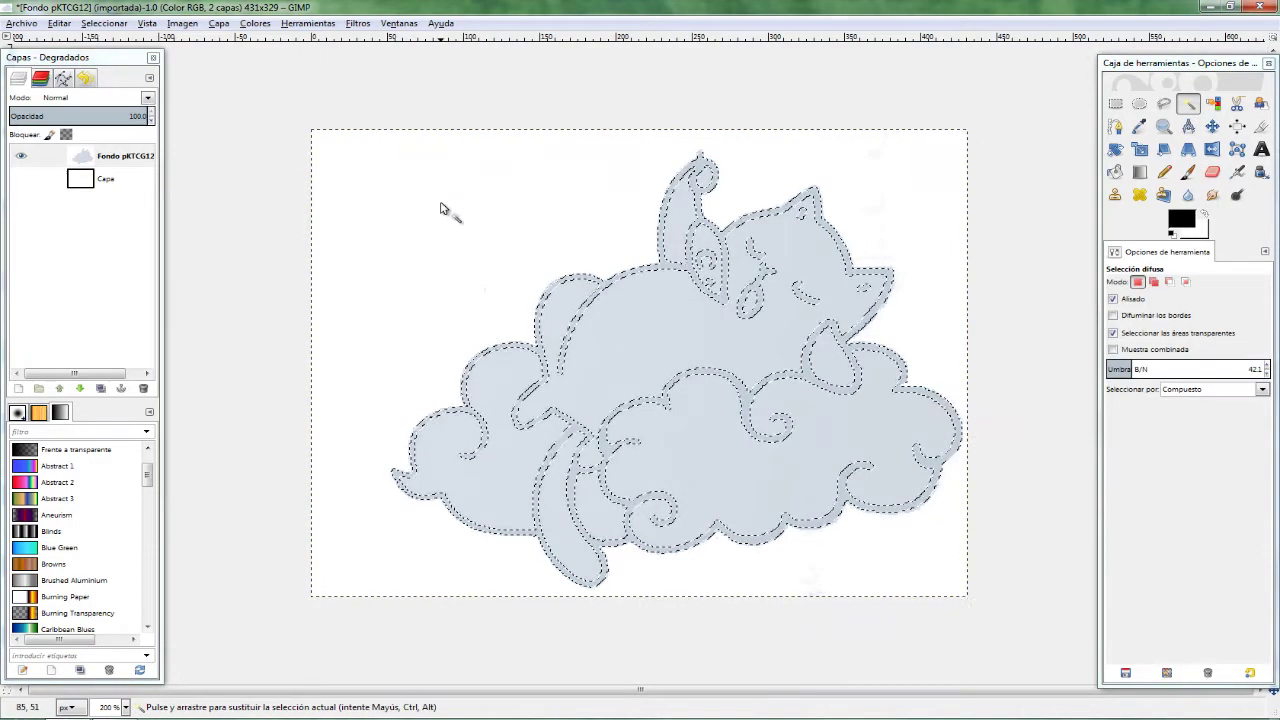
left_click(104, 23)
left_click(305, 228)
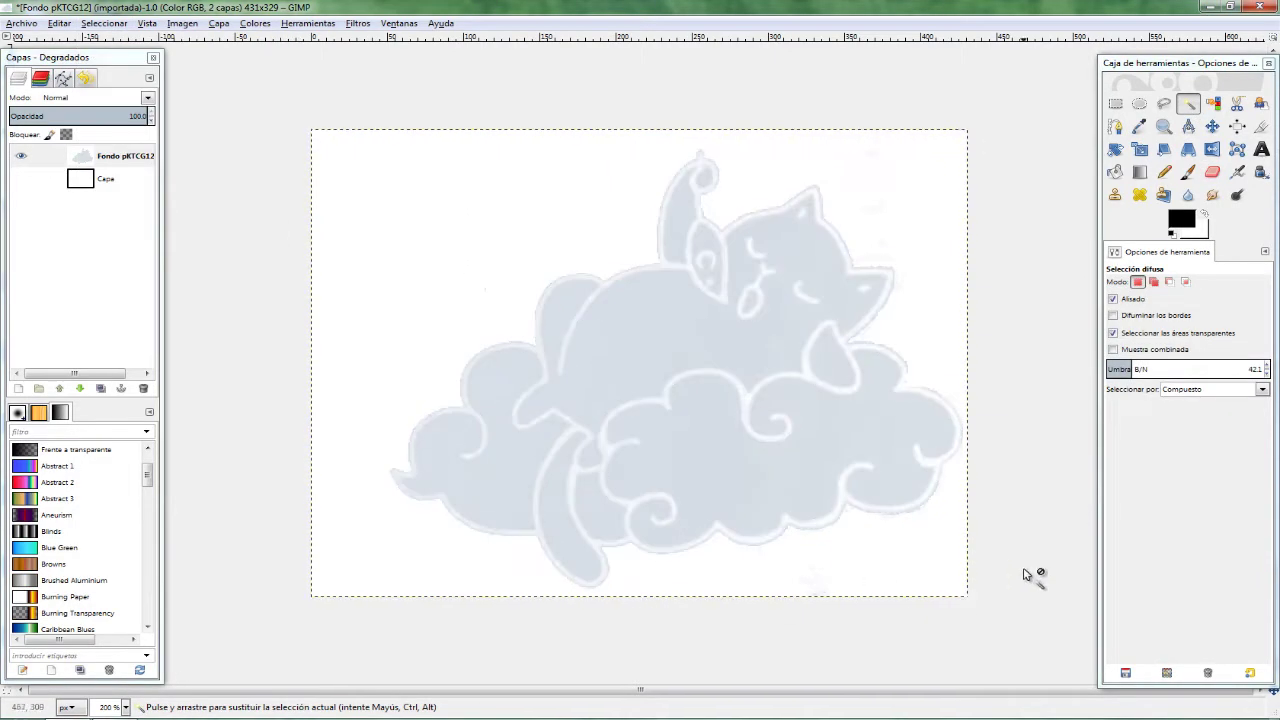
key("plus")
Bucket-fill the background, outlines and mouth outline black, then fit the image in view.
scroll(979, 484, "right", 2)
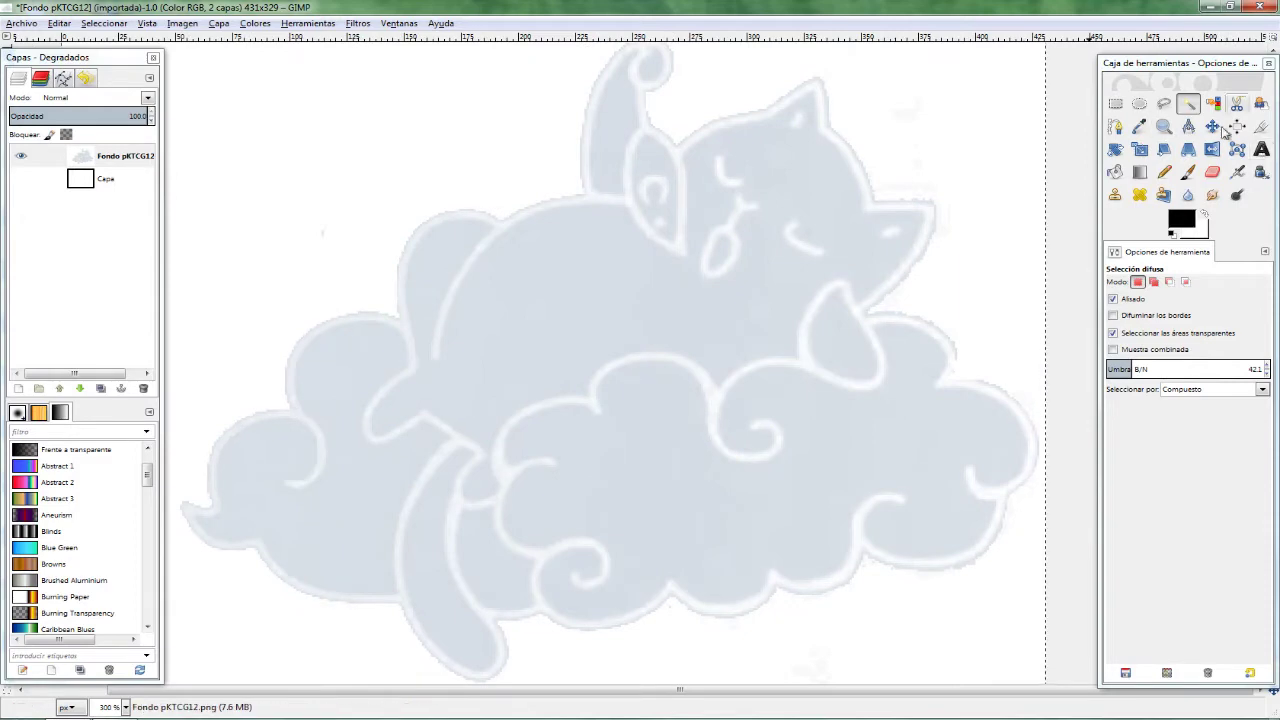
left_click(1116, 172)
left_click(800, 365)
left_click(710, 280)
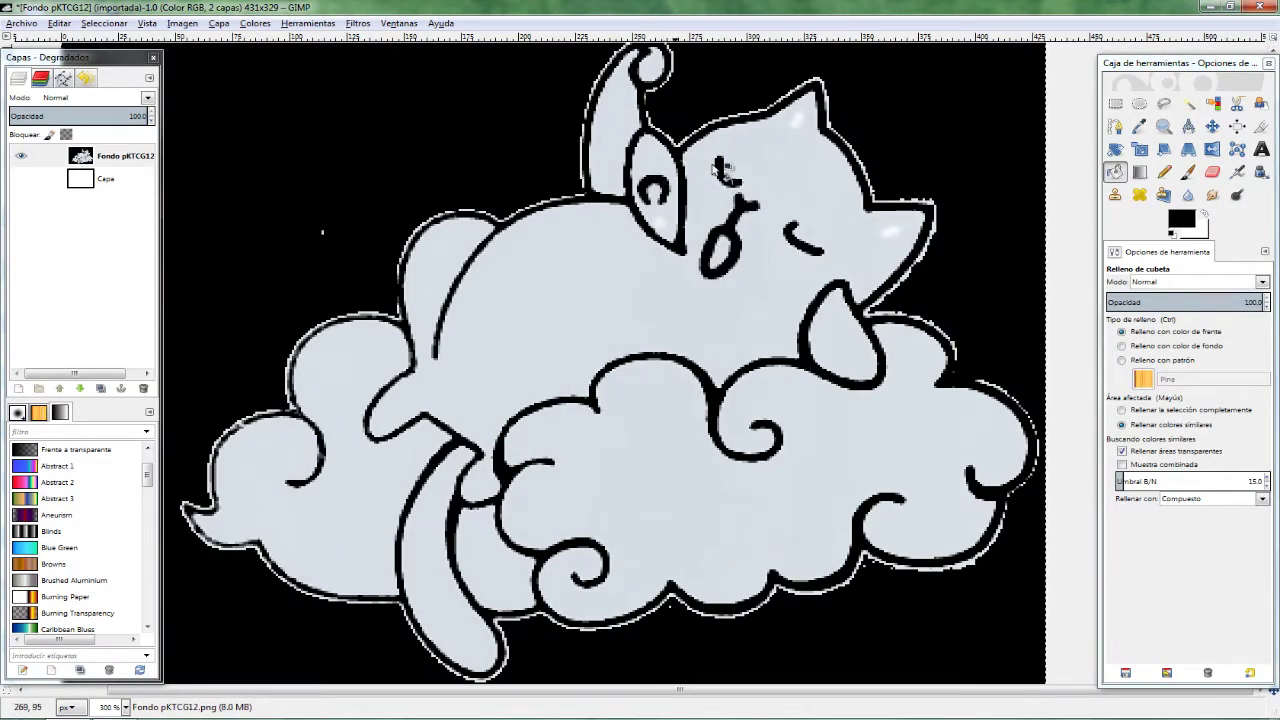
key("minus")
key("minus")
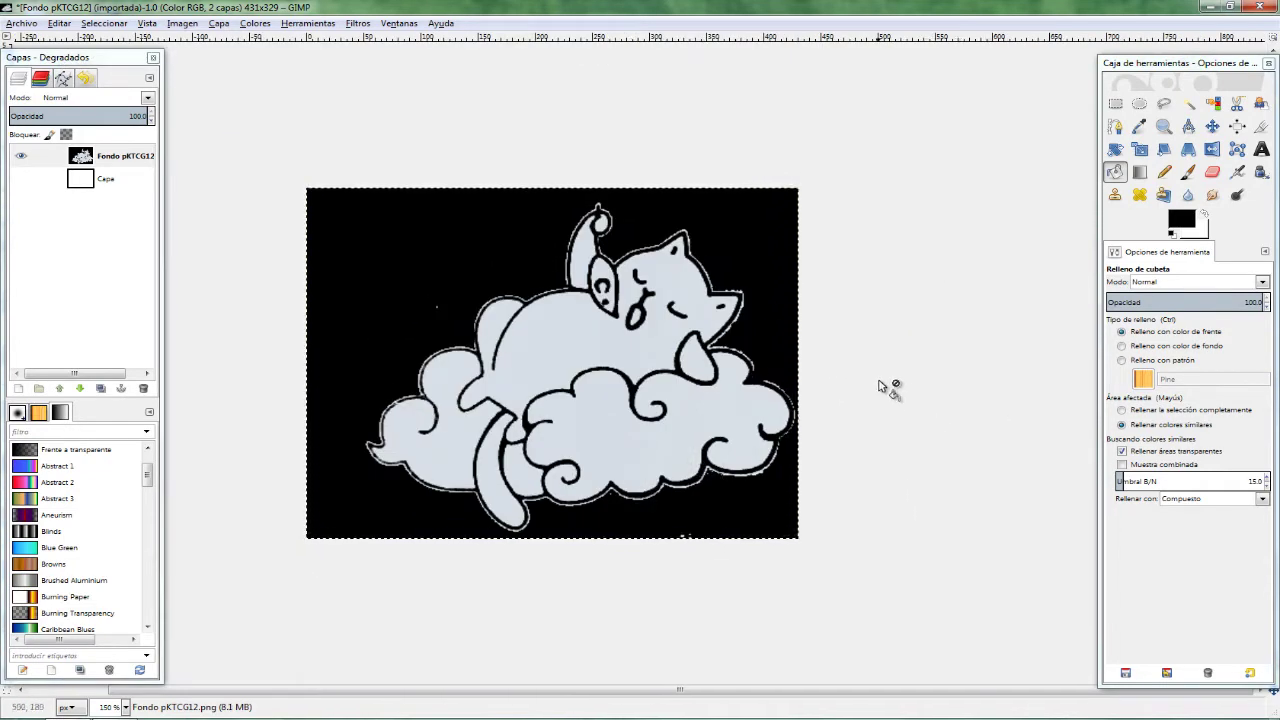
Fuzzy-select the front cloud and fill it with golden yellow dbb456.
left_click(1187, 104)
left_click_drag(608, 434, 655, 338)
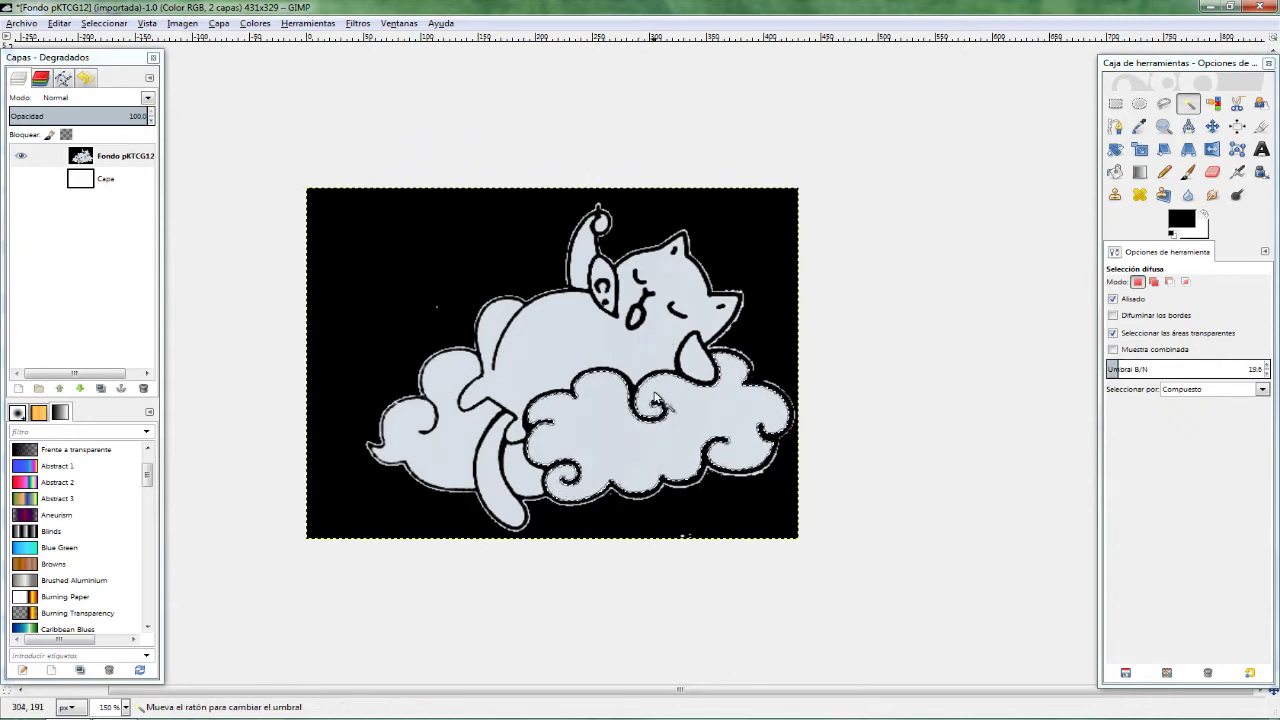
left_click_drag(655, 338, 657, 666)
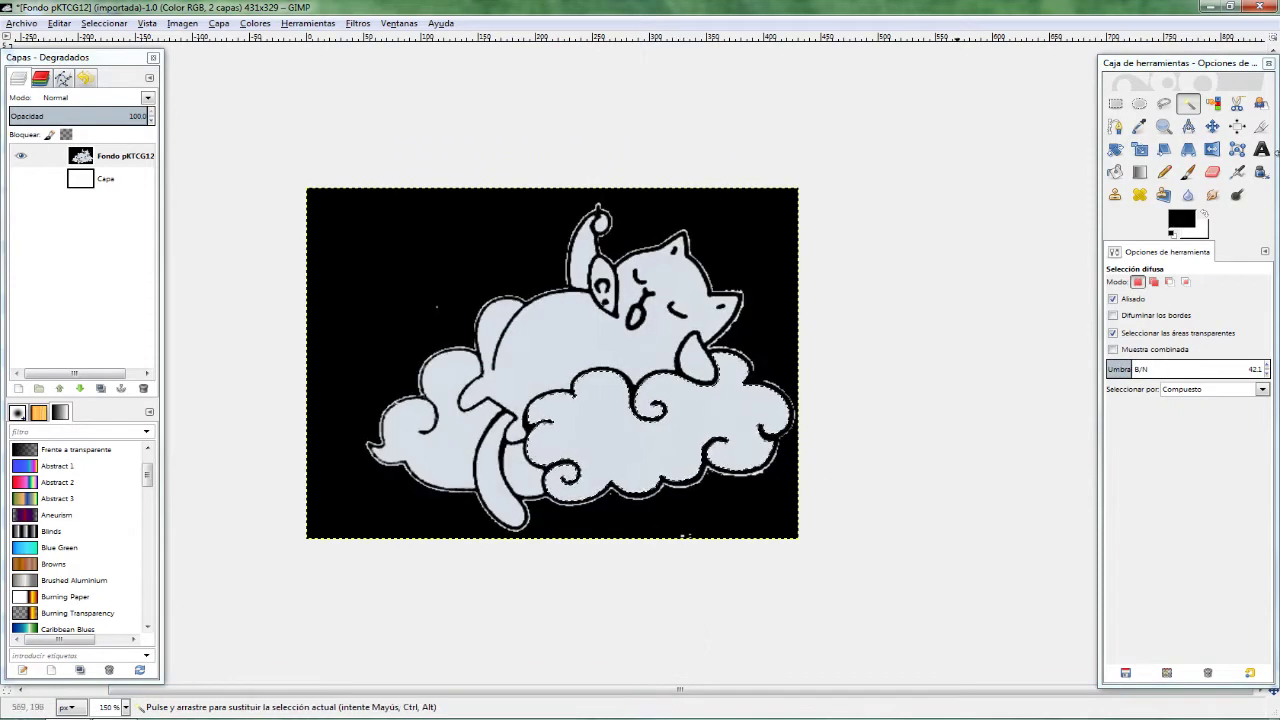
left_click(1181, 219)
left_click(1138, 463)
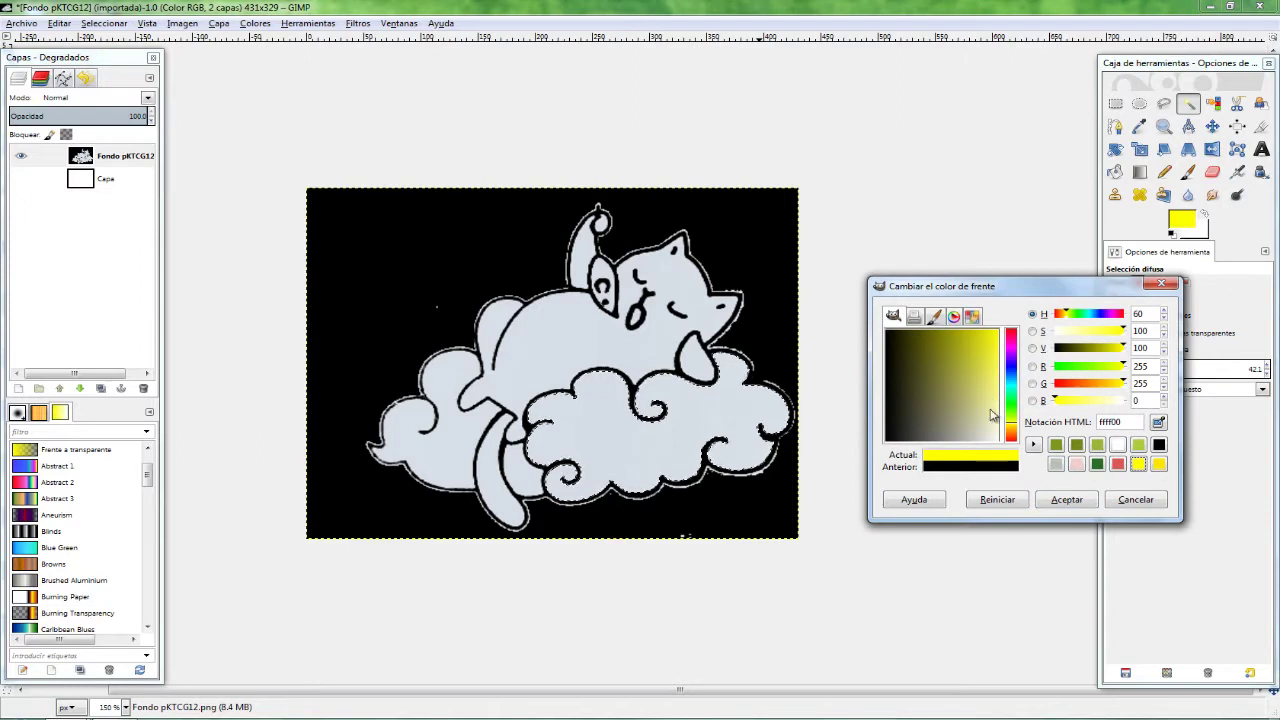
mouse_move(1055, 400)
left_mouse_down()
mouse_move(1092, 400)
mouse_move(1113, 383)
left_mouse_up()
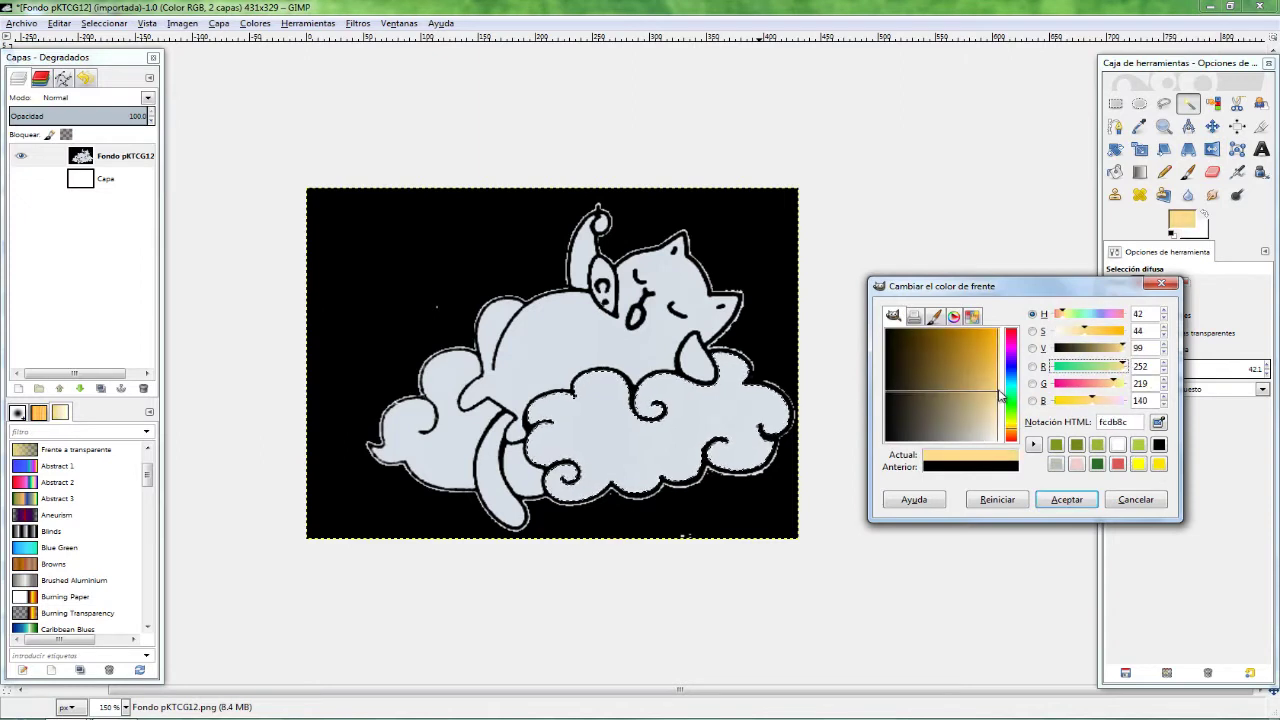
left_click_drag(997, 345, 987, 381)
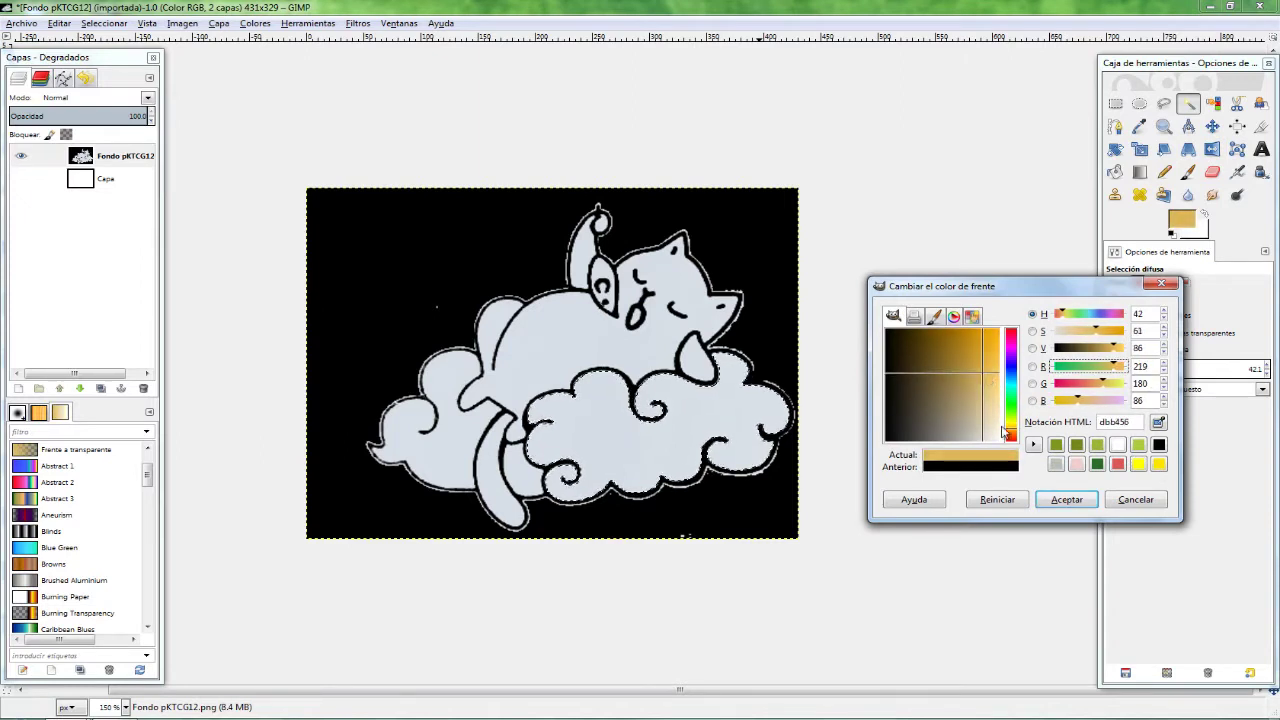
left_click(1066, 499)
left_click(1115, 171)
left_click(568, 485)
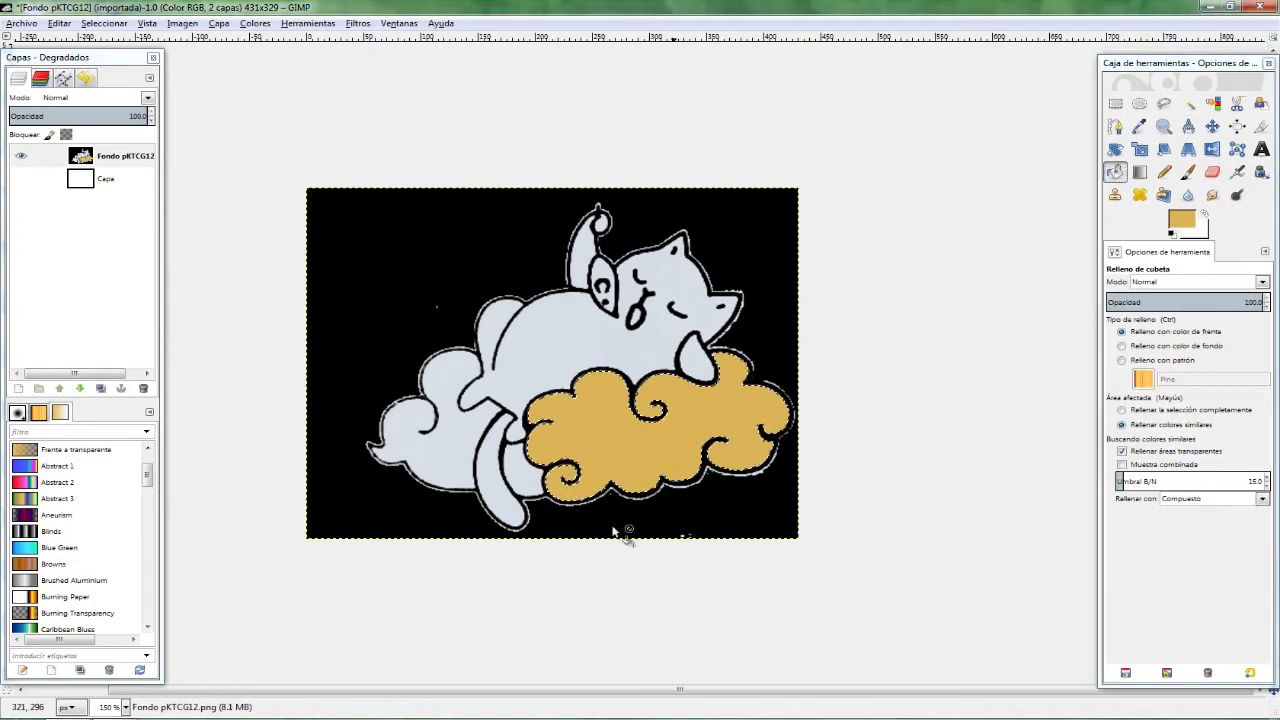
scroll(584, 451, "up", 2)
scroll(645, 470, "down", 1)
Fuzzy-select the left cloud and bucket-fill it golden yellow.
key("u")
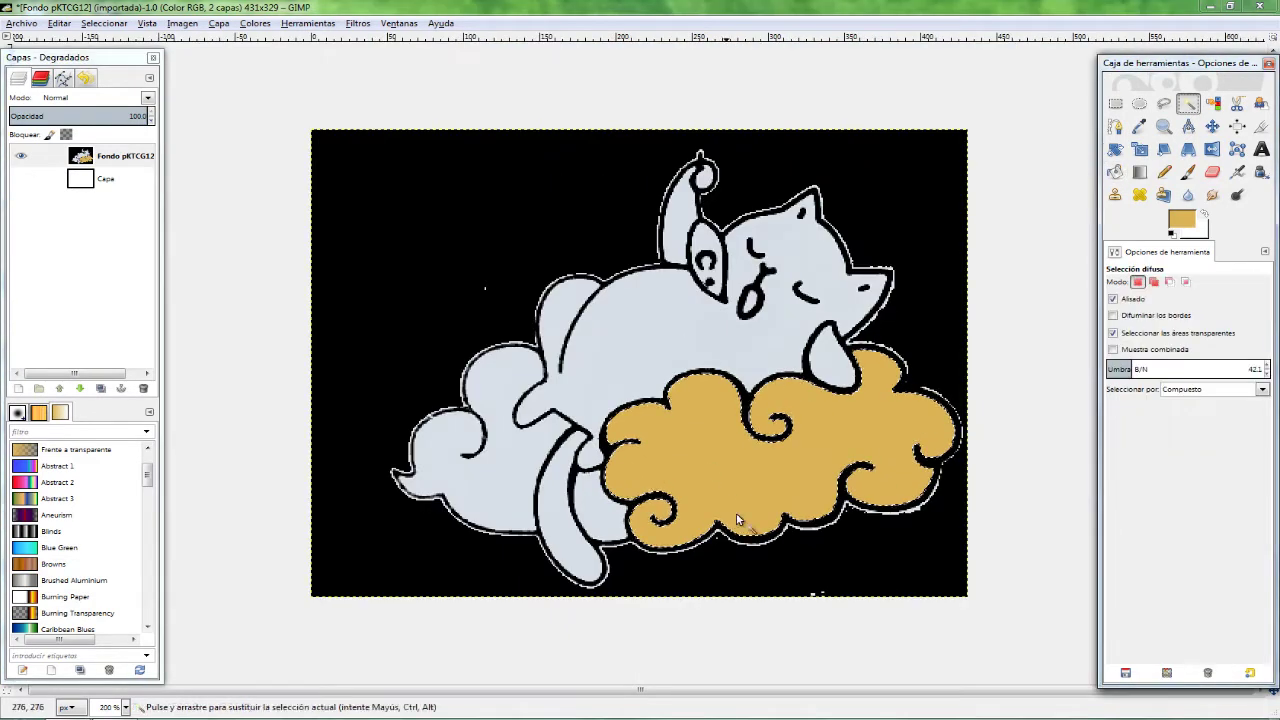
left_click_drag(750, 400, 755, 403)
key("shift+b")
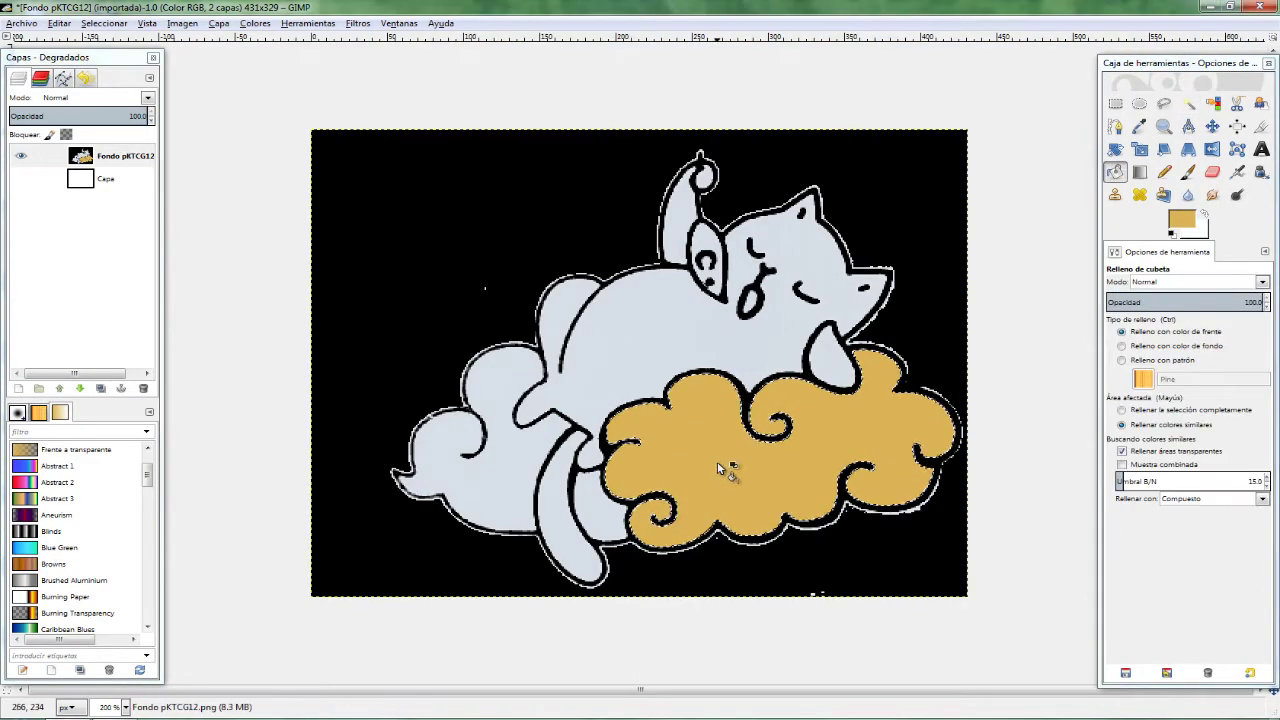
scroll(768, 570, "up", 1)
scroll(770, 572, "down", 1)
key("u")
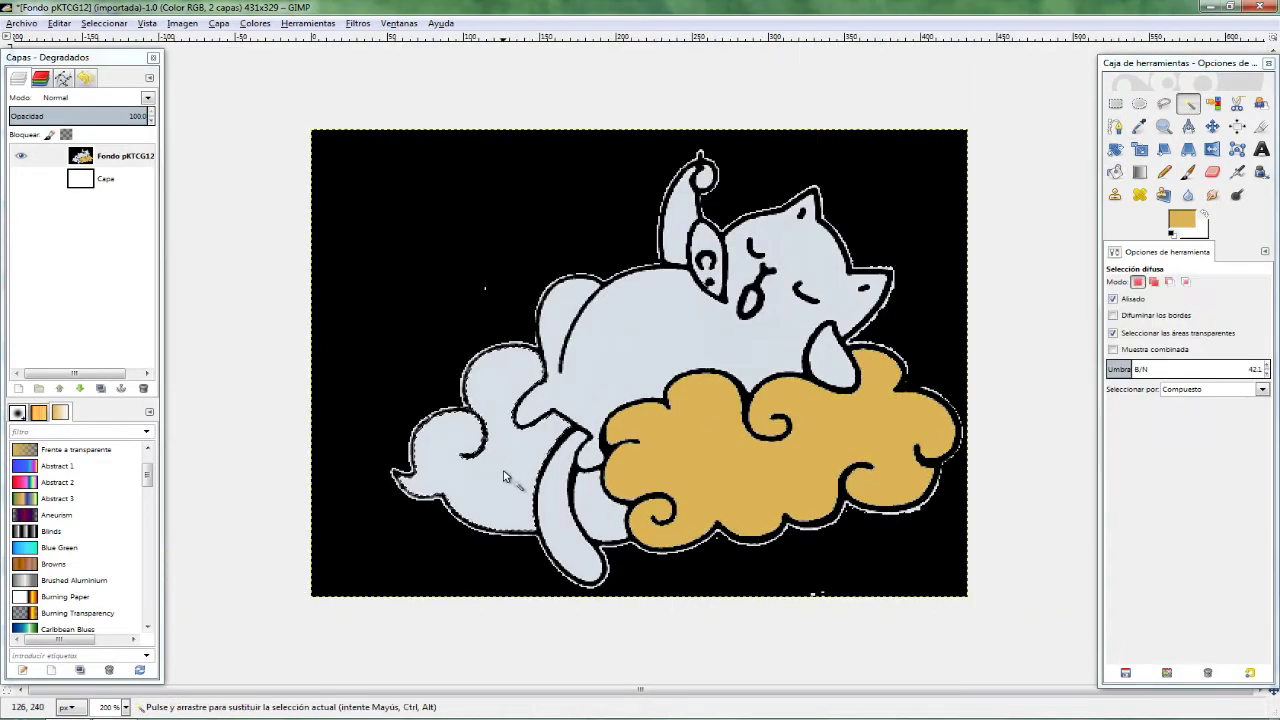
left_click(498, 383)
left_click_drag(498, 383, 503, 381)
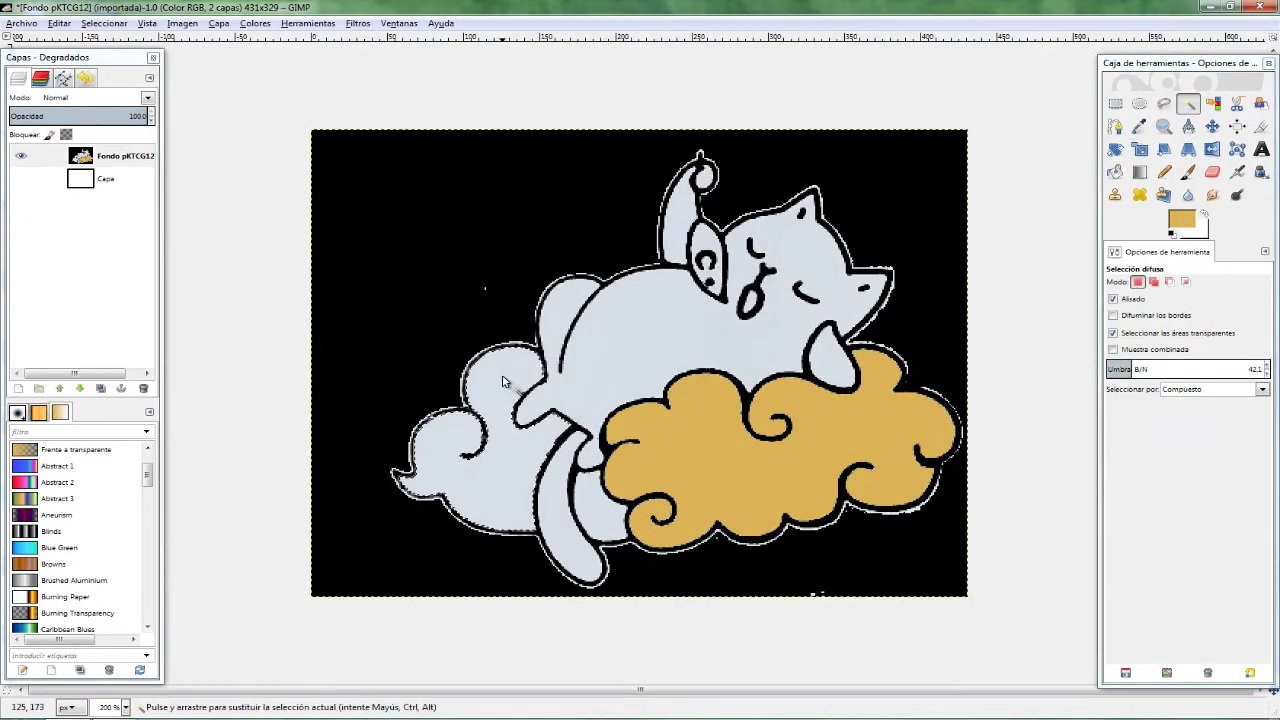
key("shift+b")
left_click(508, 451)
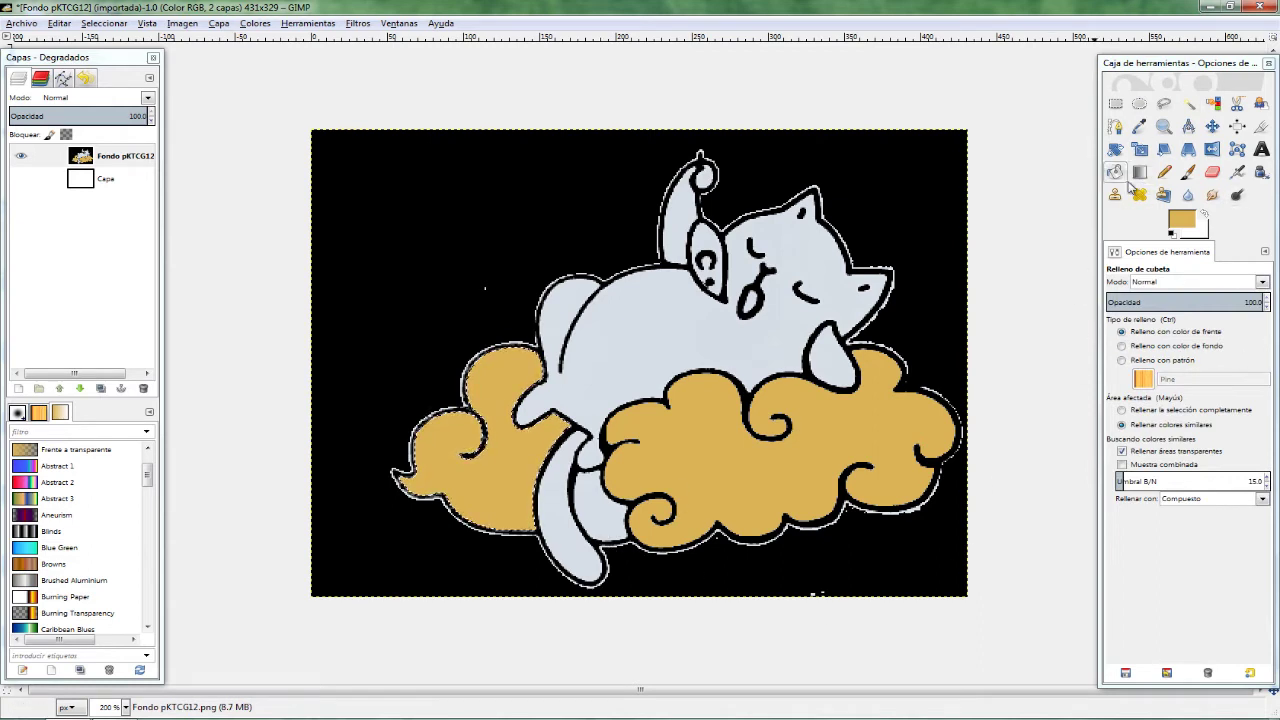
Select the cloud piece beside the tail and fill it yellow.
left_click(1188, 103)
left_click_drag(604, 518, 590, 410)
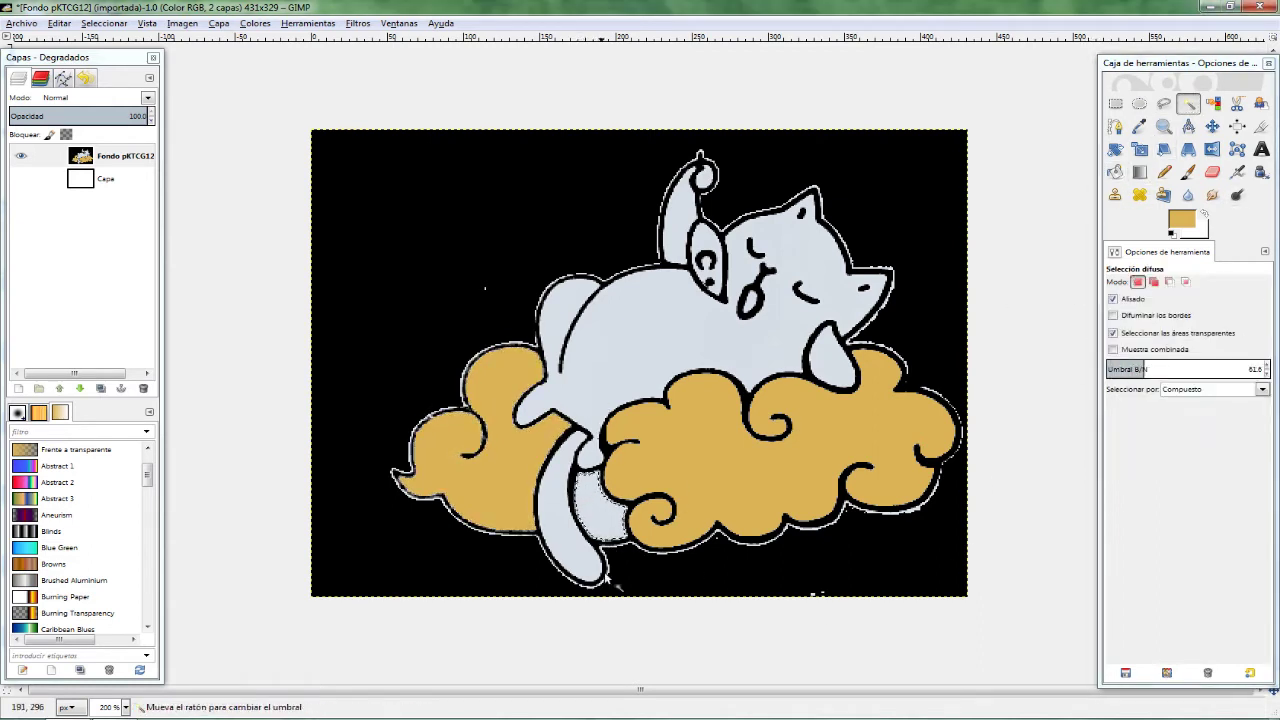
key("shift+b")
left_click(600, 518)
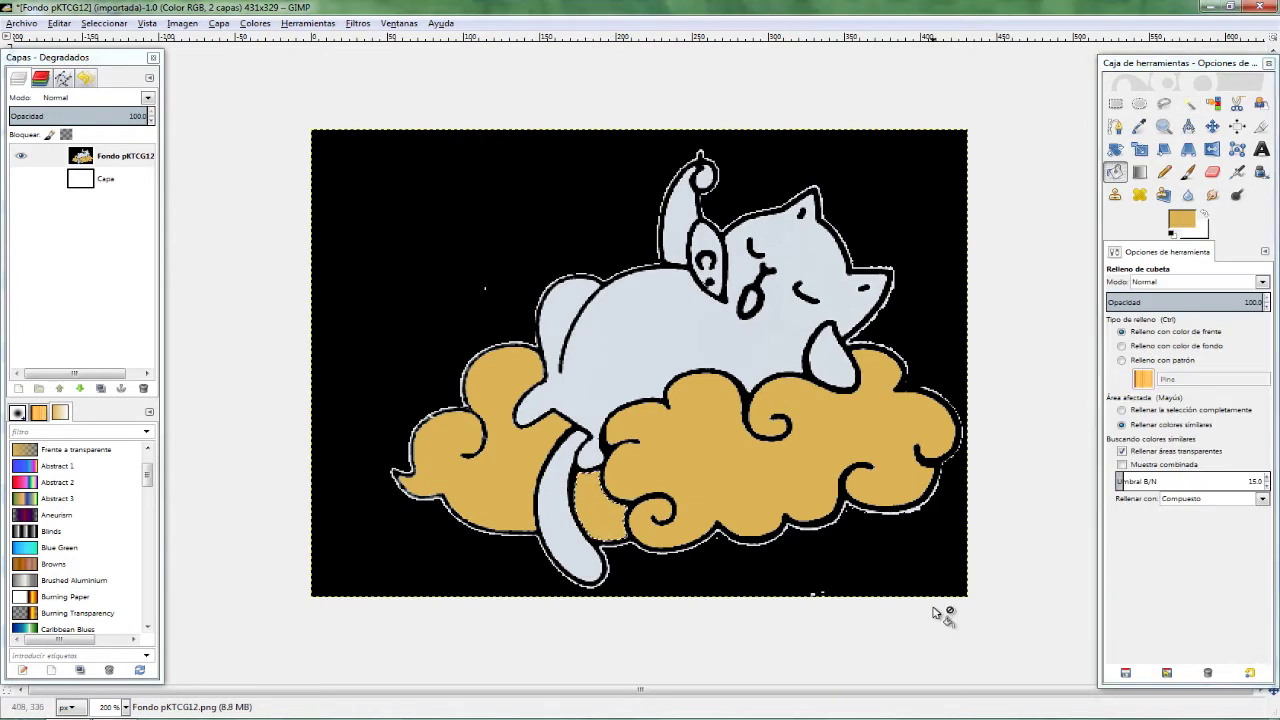
left_click(1116, 105)
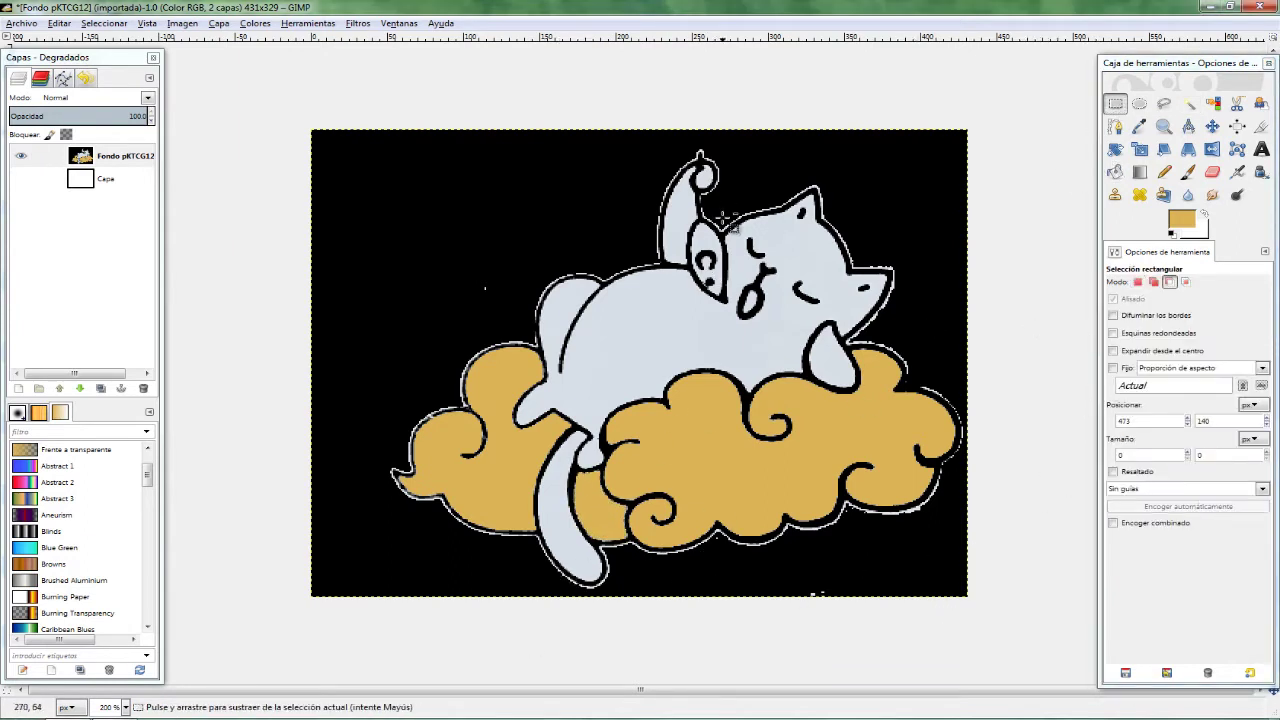
Set the foreground colour to a light grey.
scroll(722, 217, "up", 2)
scroll(746, 233, "down", 1)
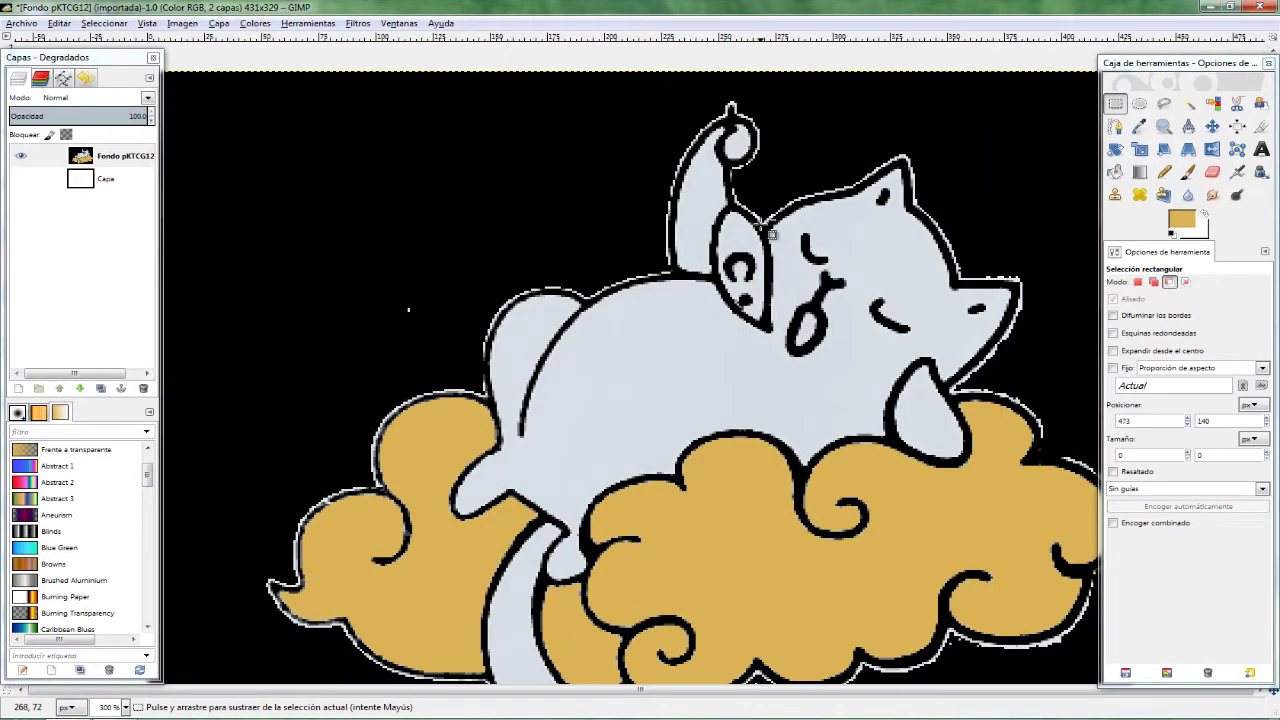
scroll(771, 233, "up", 1)
left_click(1181, 220)
left_click(1076, 463)
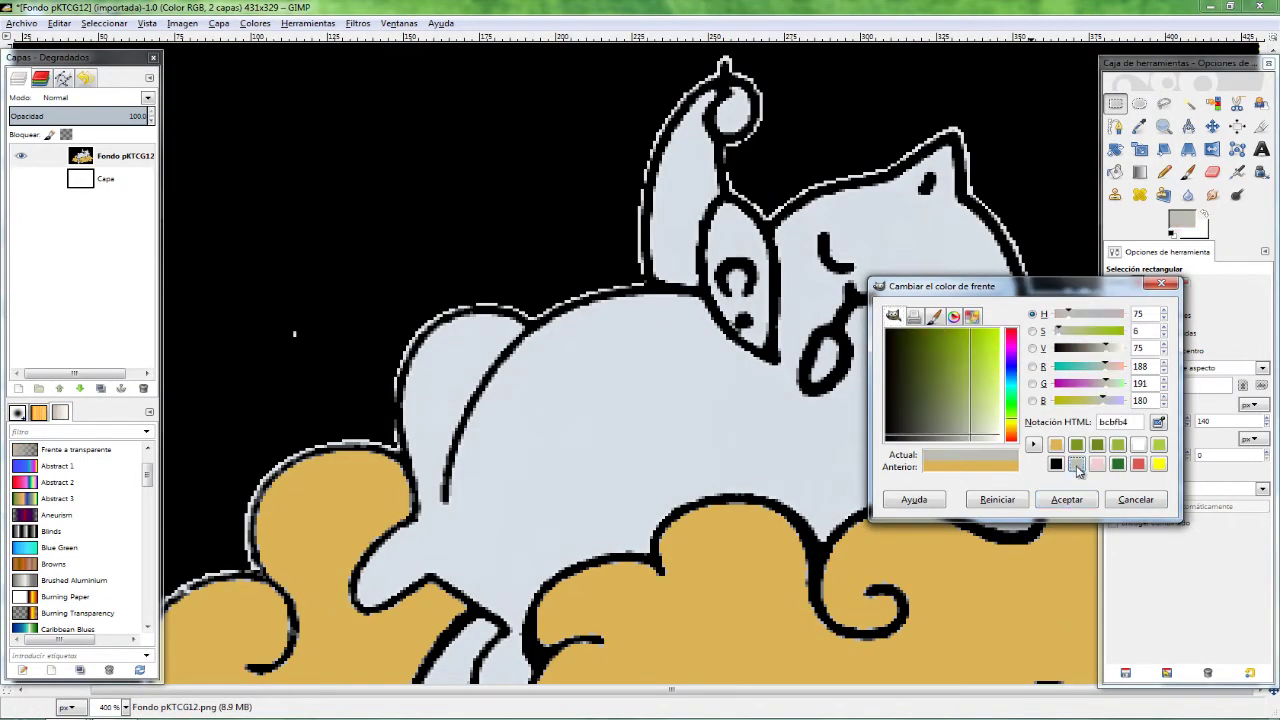
left_click(1066, 499)
Fuzzy-select the inside of the cat's ear and bucket-fill it grey.
left_click(1188, 104)
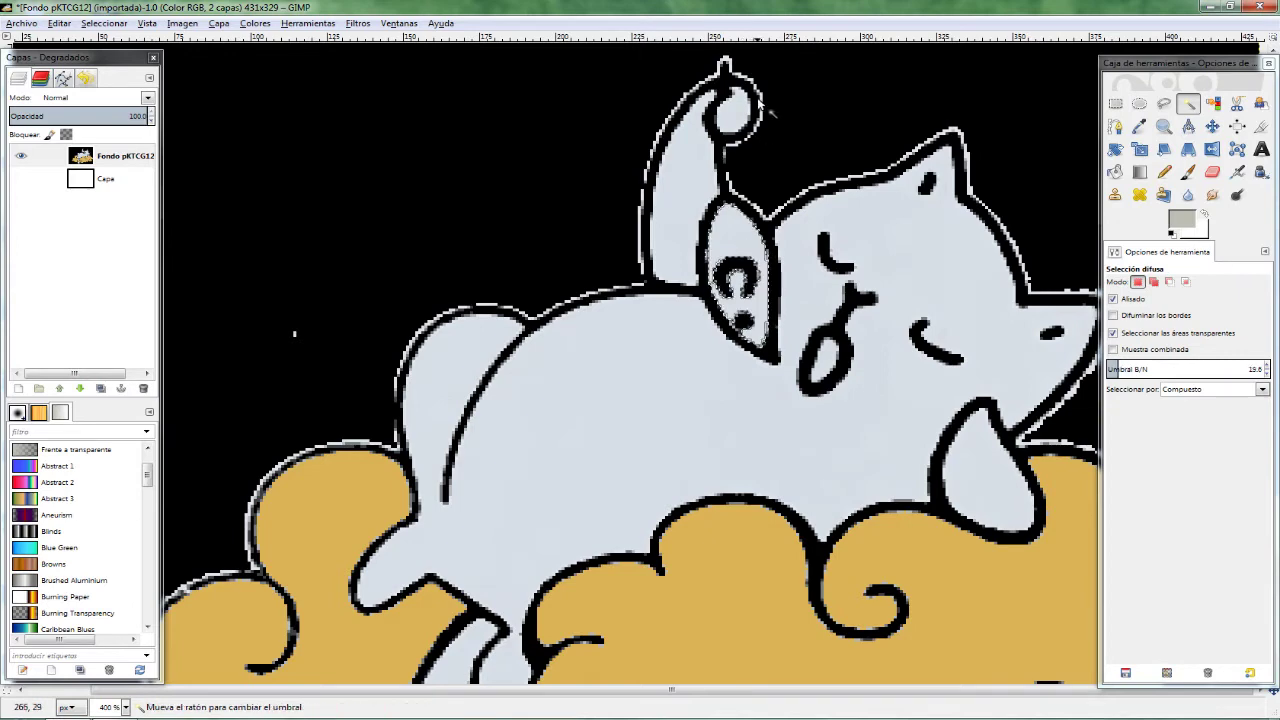
left_click(740, 248)
left_click_drag(744, 338, 751, 437)
key("shift+b")
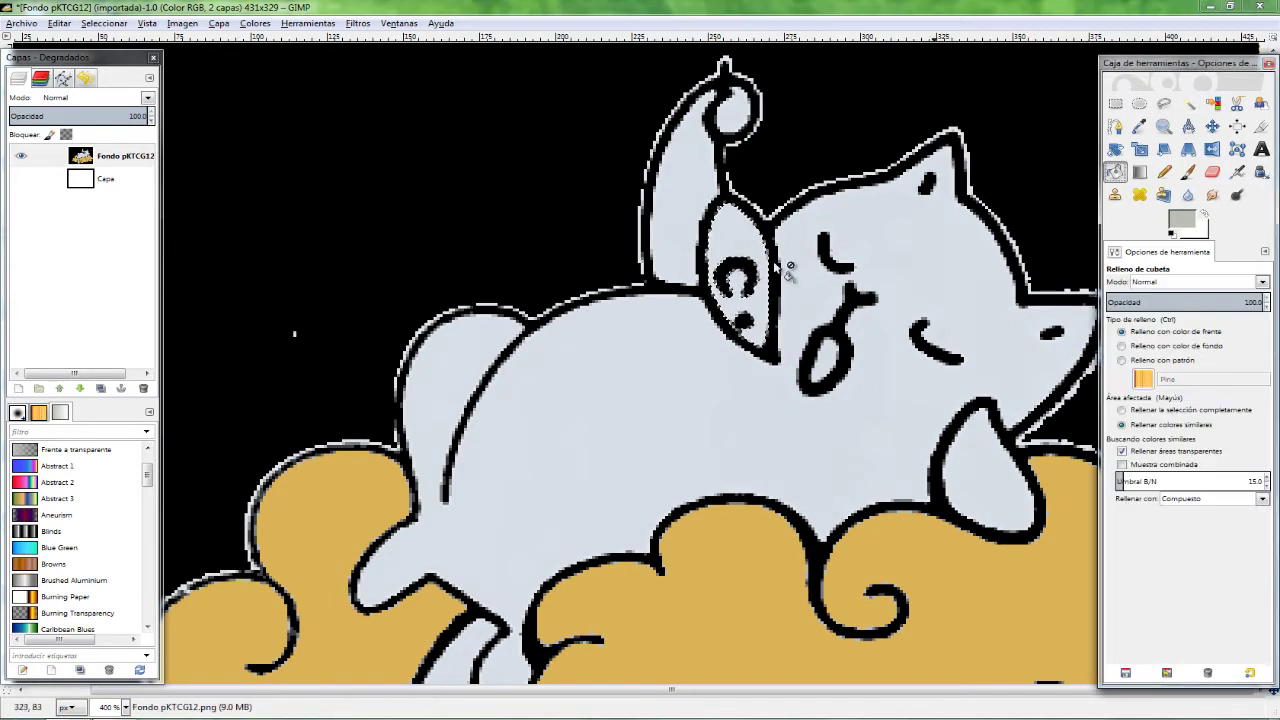
left_click(738, 247)
left_click(1180, 218)
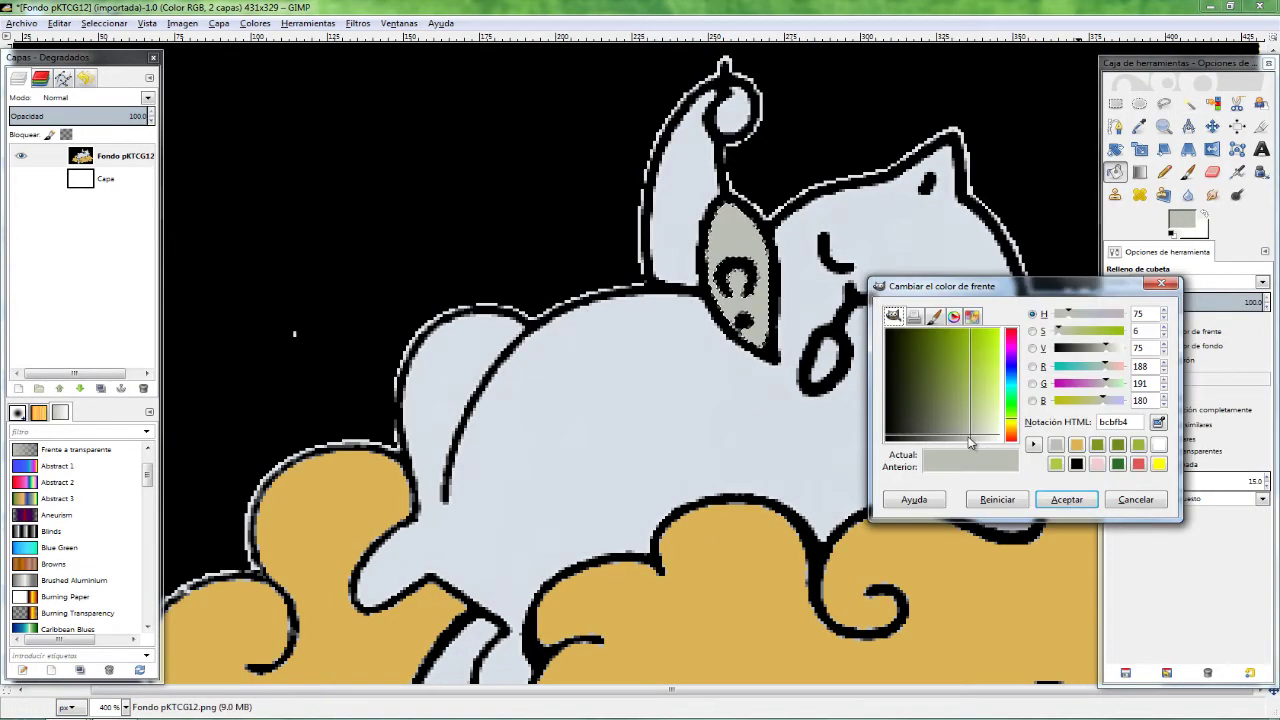
key("Return")
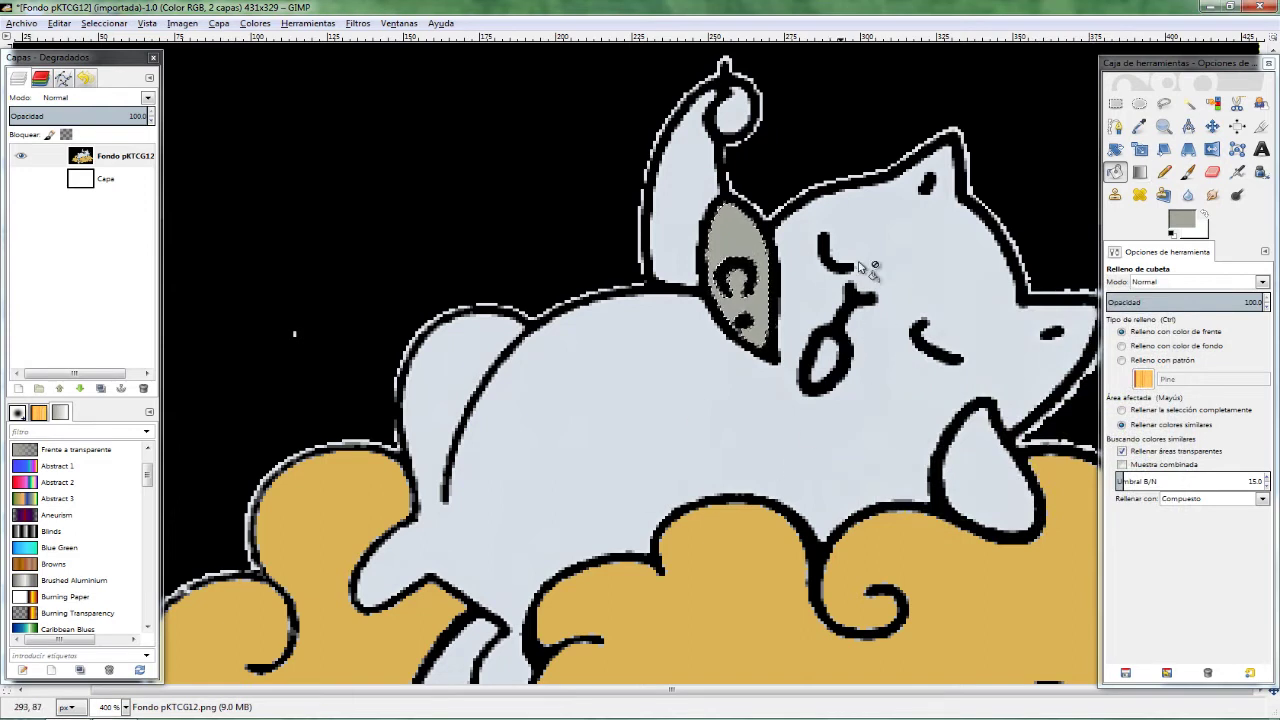
key("r")
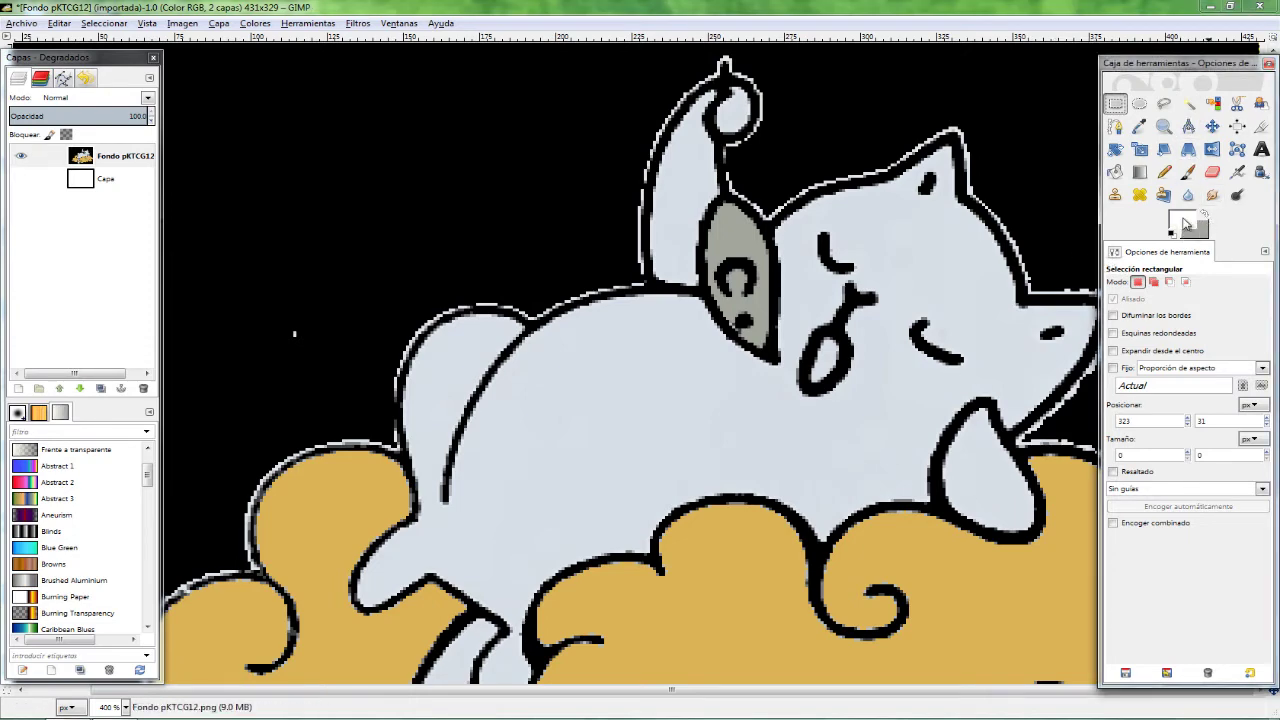
Set the foreground to red, then select the cat's mouth and fill it red.
left_click(1180, 218)
left_click(1068, 500)
left_click(1188, 103)
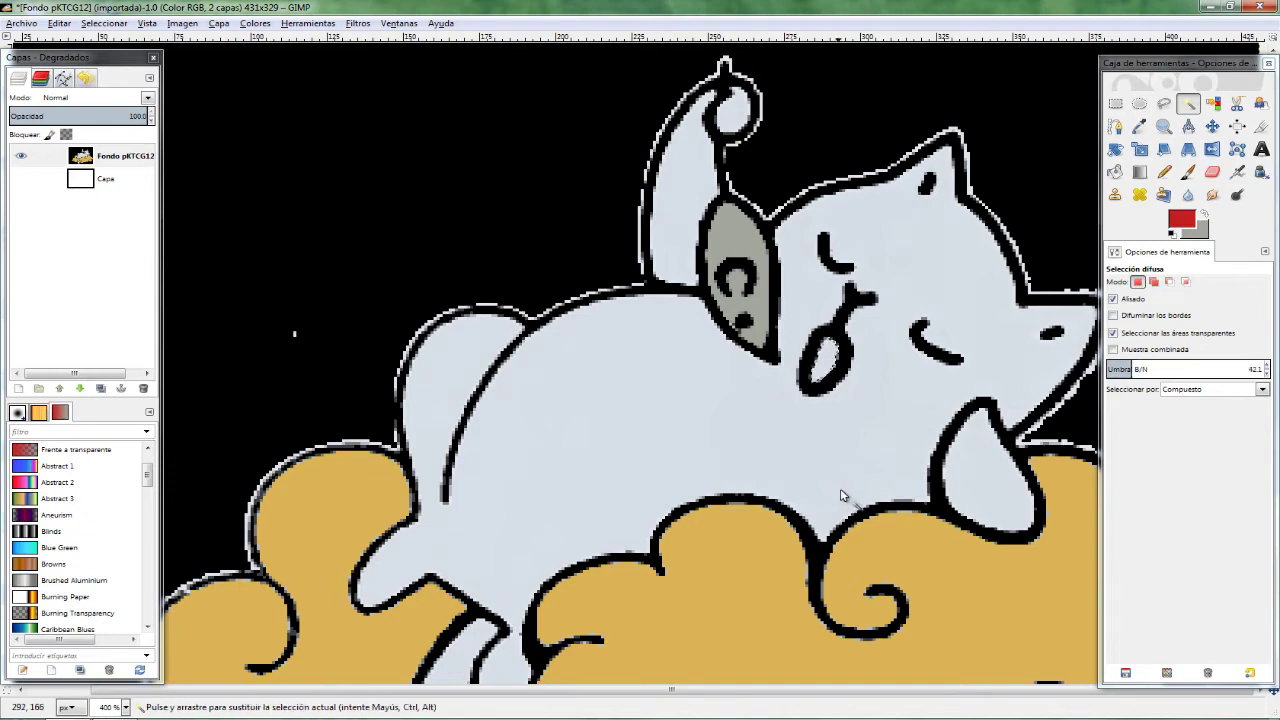
left_click(1115, 172)
left_click(832, 352)
Clear the selection and touch up the mouth's grey fringe pixels with a 1-pixel Pencil.
scroll(840, 328, "up", 6)
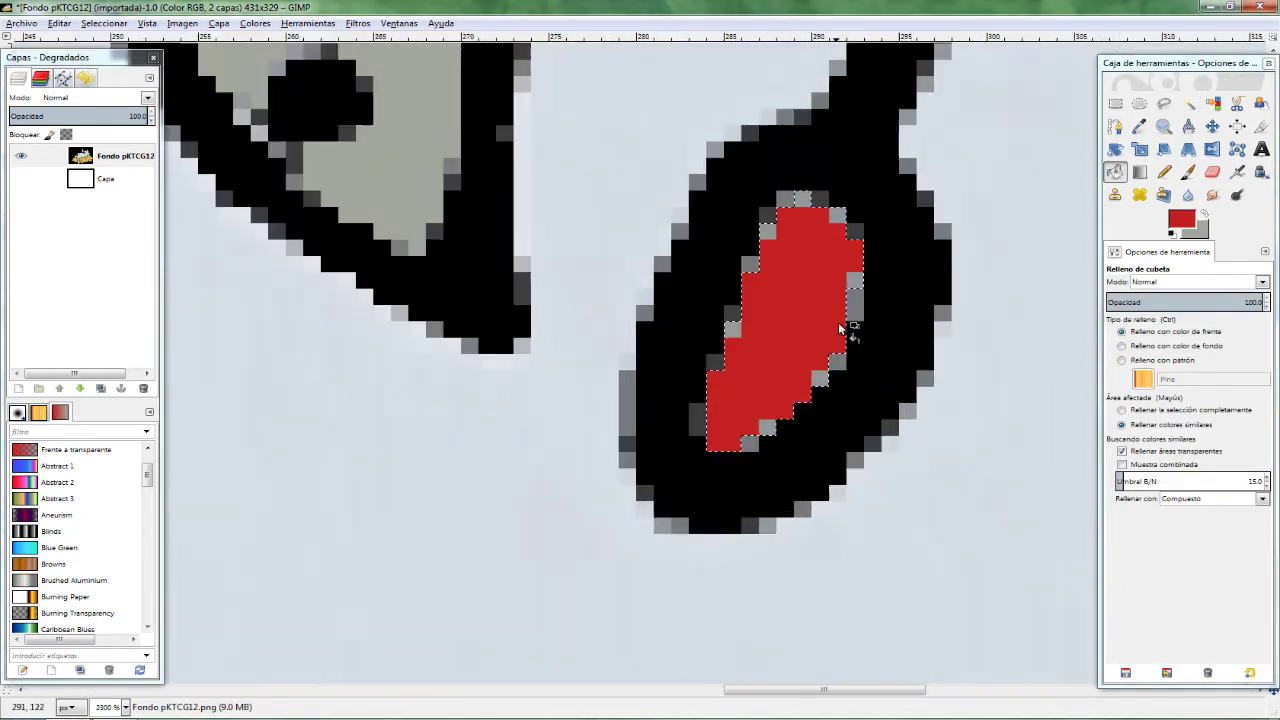
left_click(1164, 172)
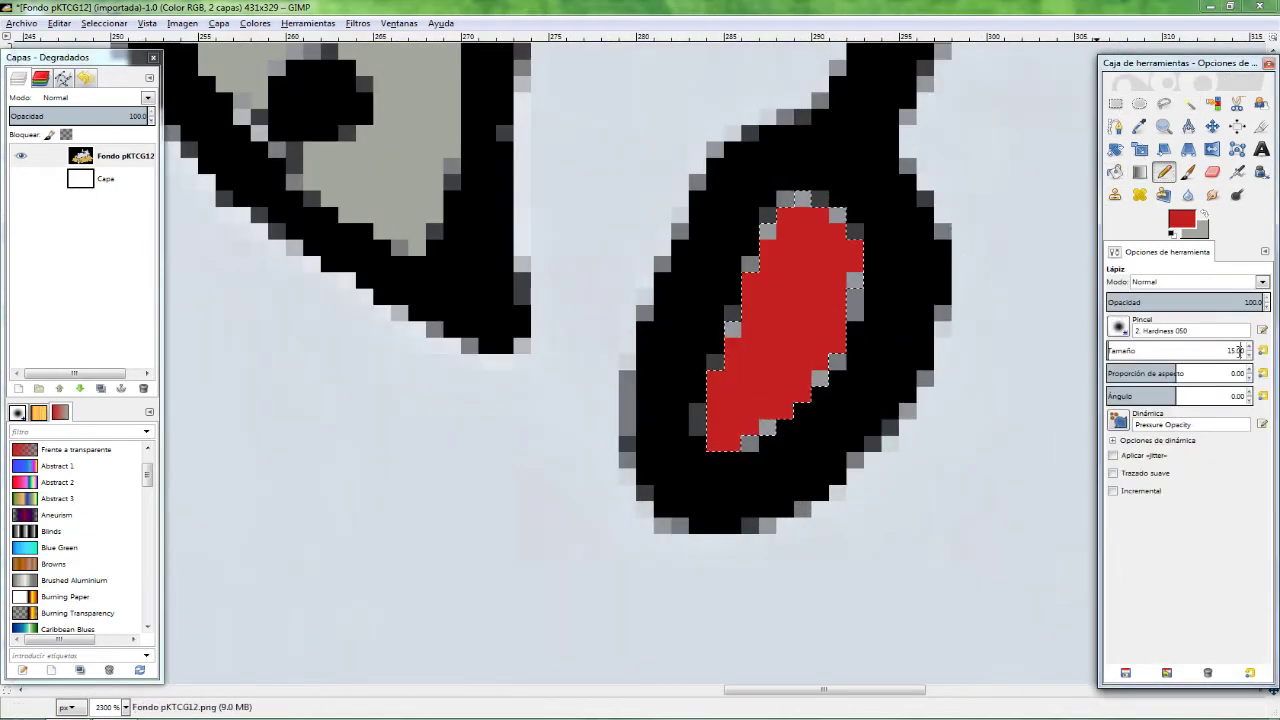
type("1")
left_click(824, 379)
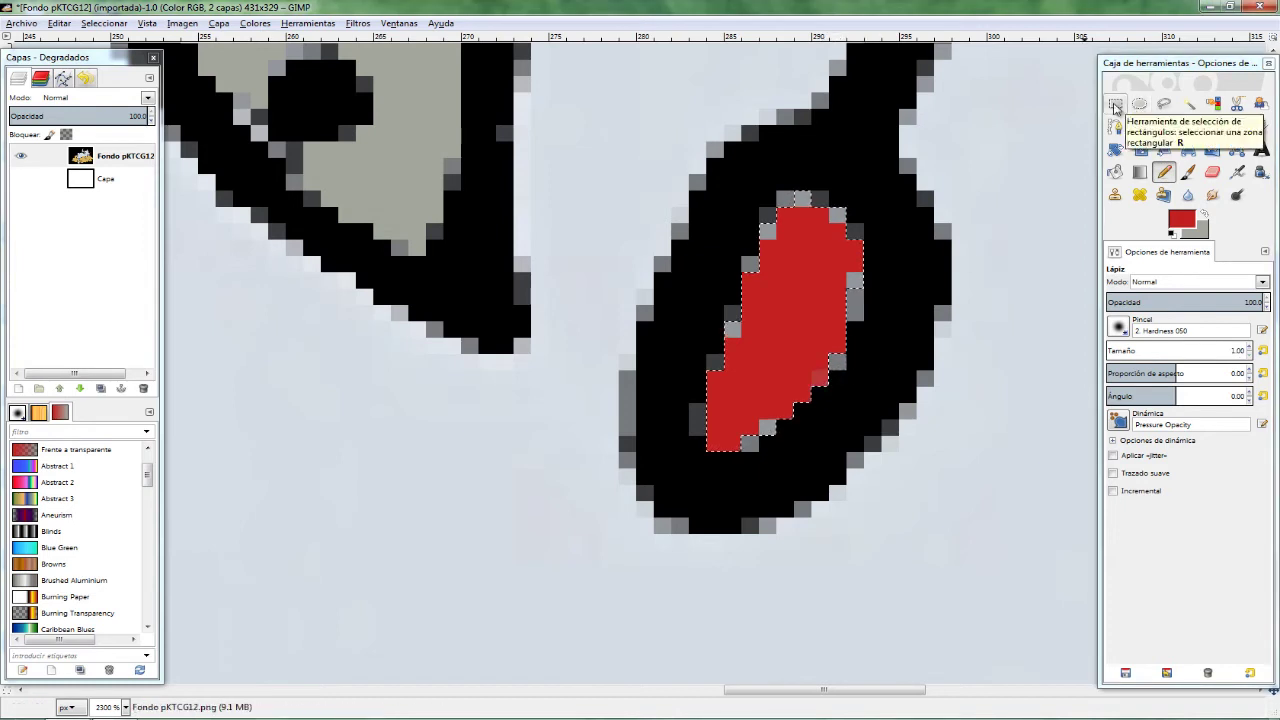
left_click(1115, 103)
left_click(890, 312)
left_click(1164, 172)
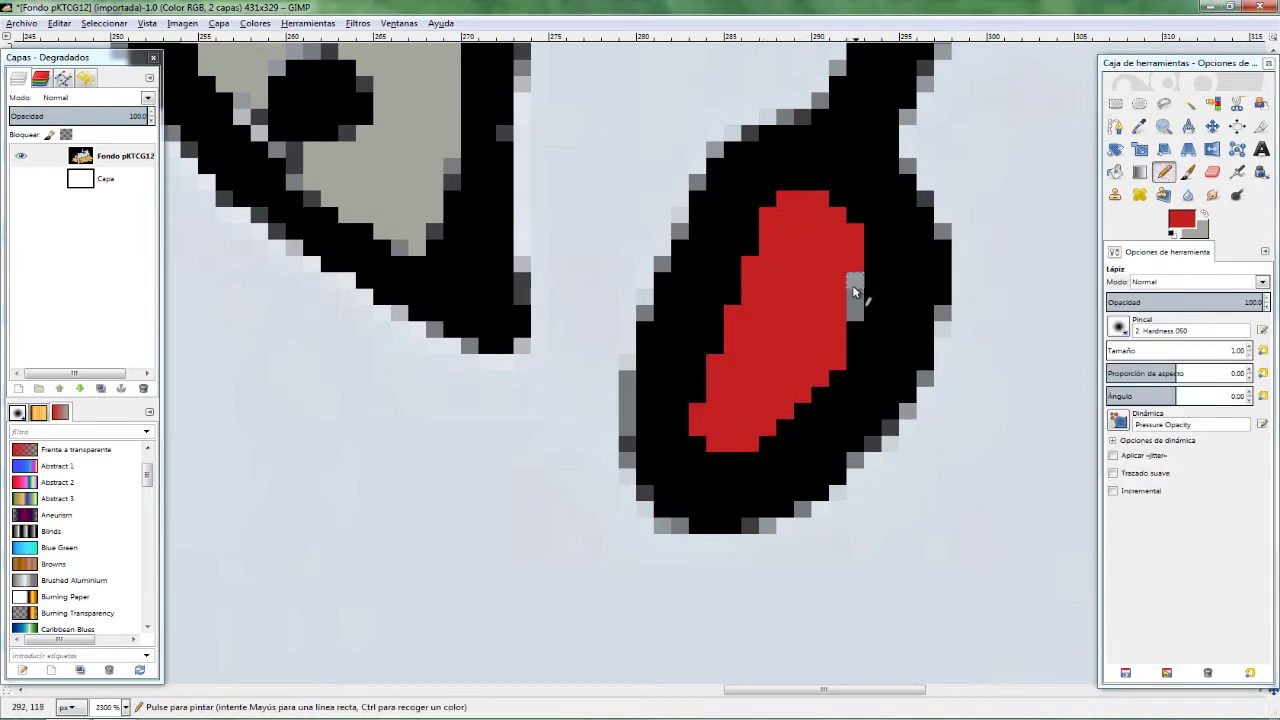
scroll(853, 291, "down", 5)
scroll(853, 291, "down", 4)
scroll(779, 330, "up", 2)
scroll(779, 330, "up", 3)
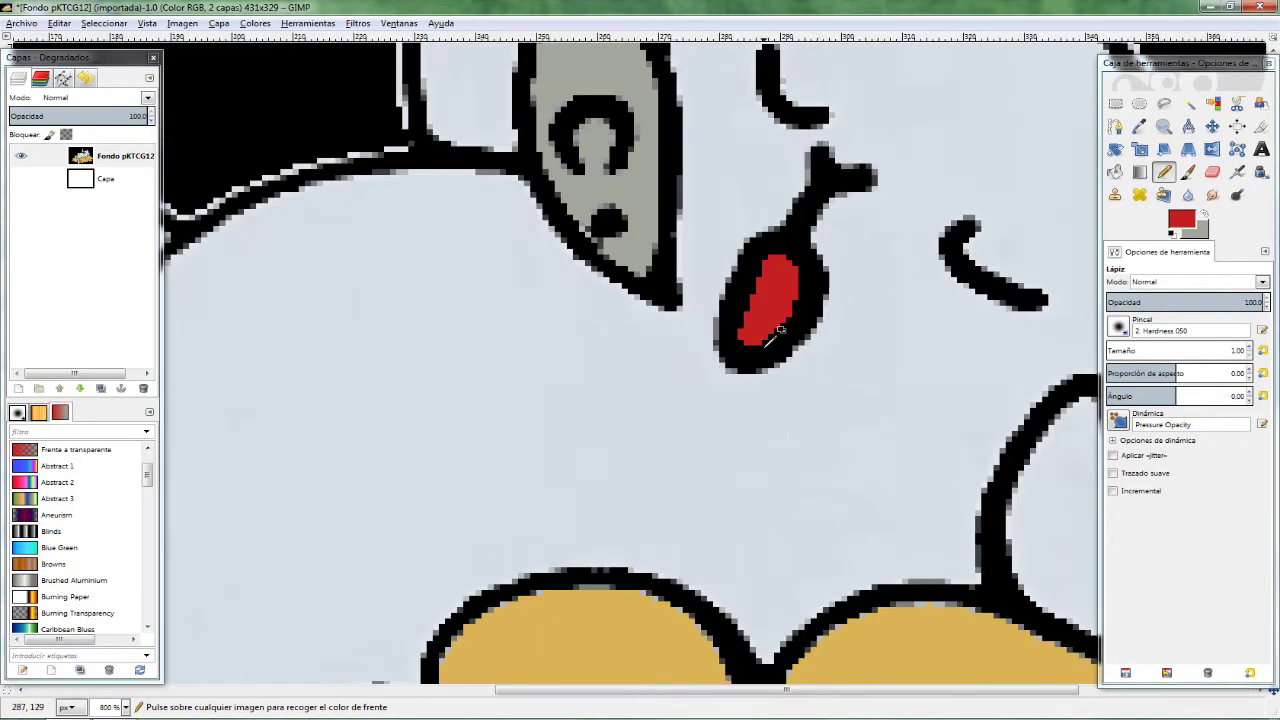
scroll(800, 312, "down", 2)
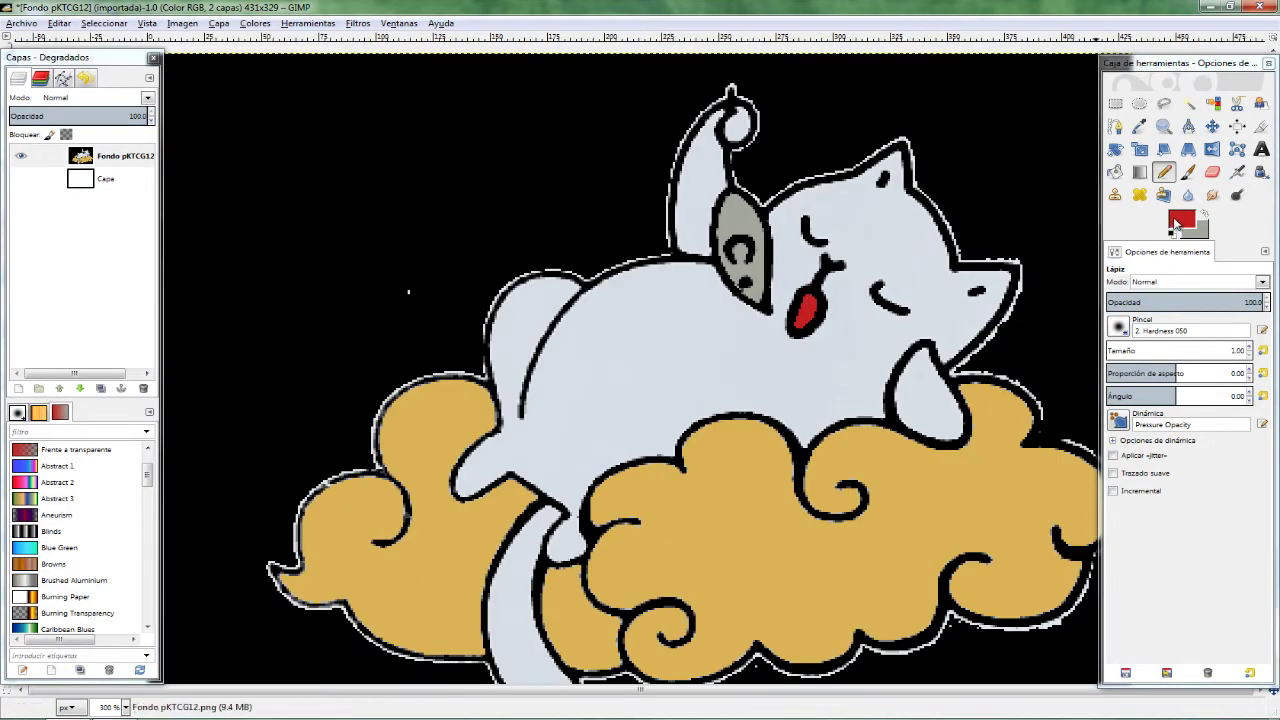
left_click(1177, 222)
Bucket-fill the cat's body and tail with a light teal colour.
left_click(1076, 464)
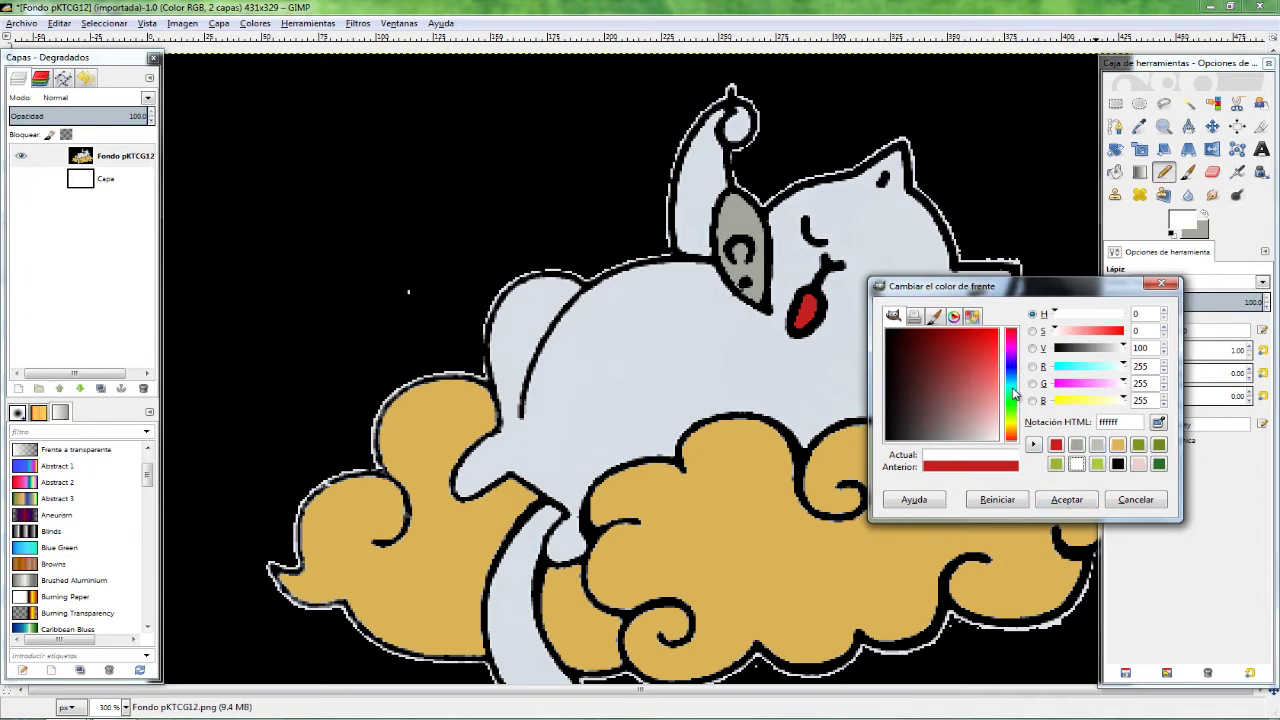
left_click_drag(1015, 395, 1012, 380)
left_click(998, 434)
key("Return")
key("shift+b")
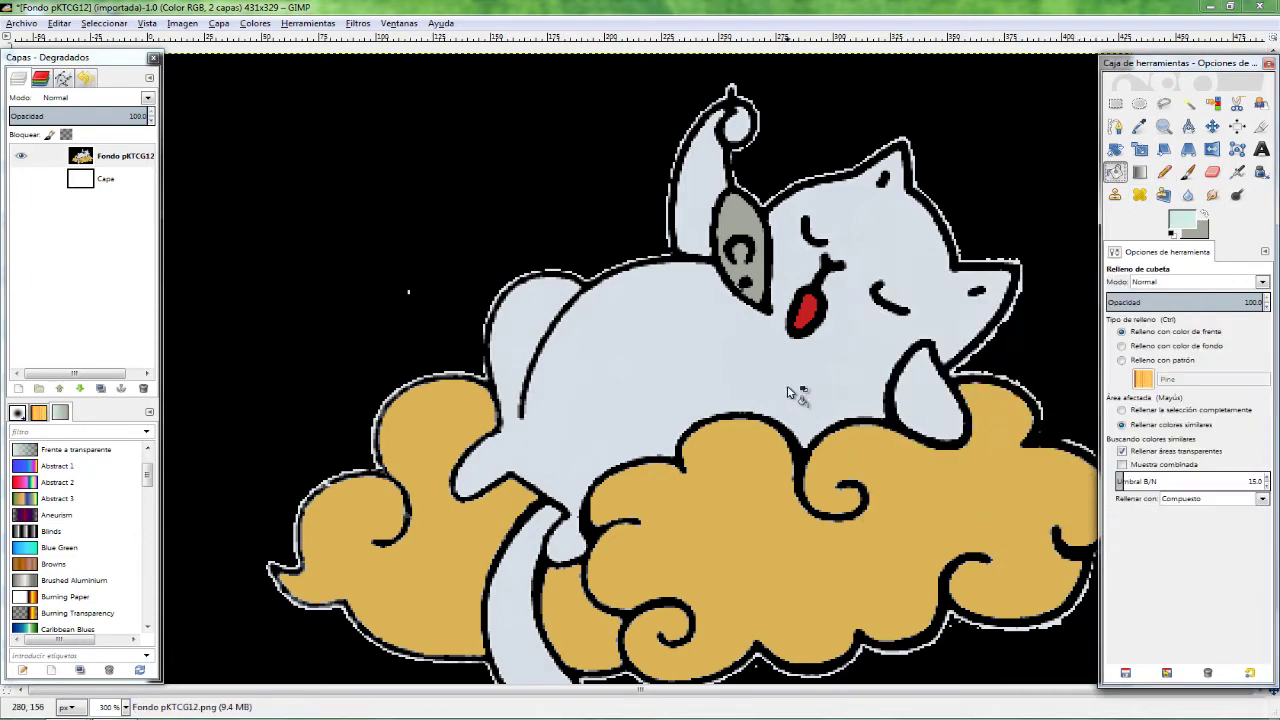
left_click(788, 392)
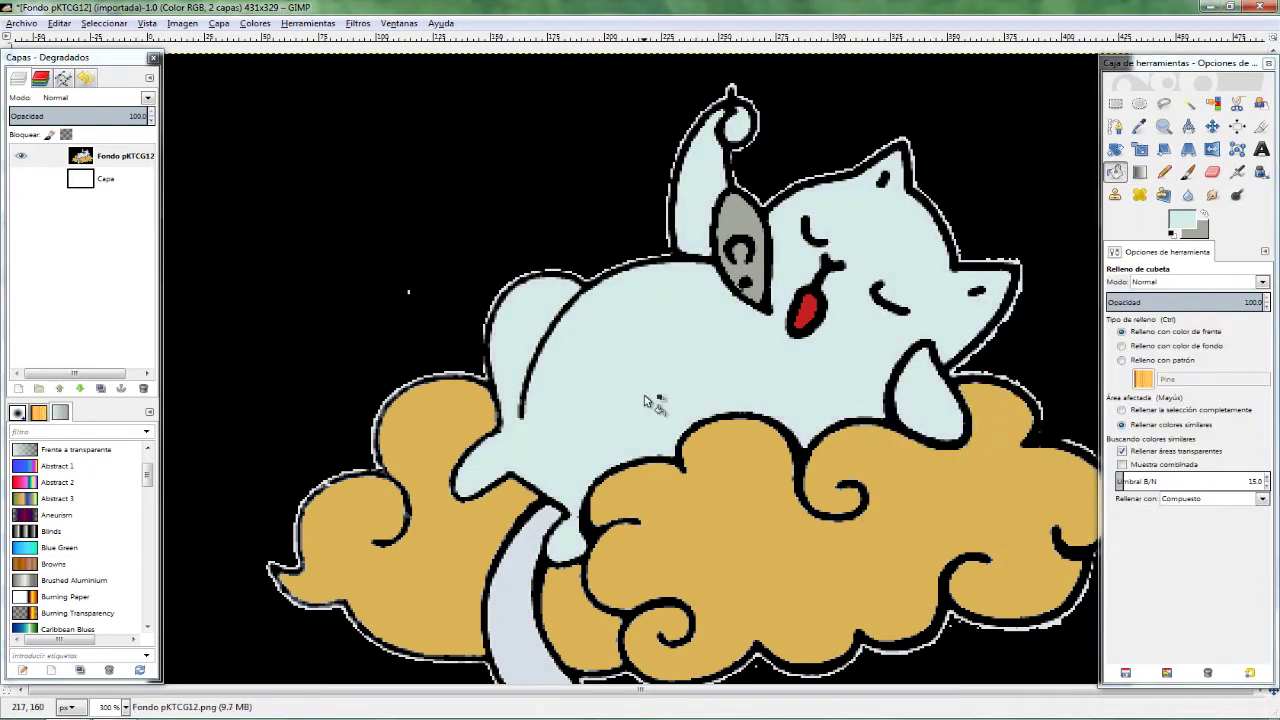
left_click(519, 563)
scroll(527, 590, "down", 2)
Refill the cat's body, head area and tail with pure white, viewed at 150%.
left_click(1181, 228)
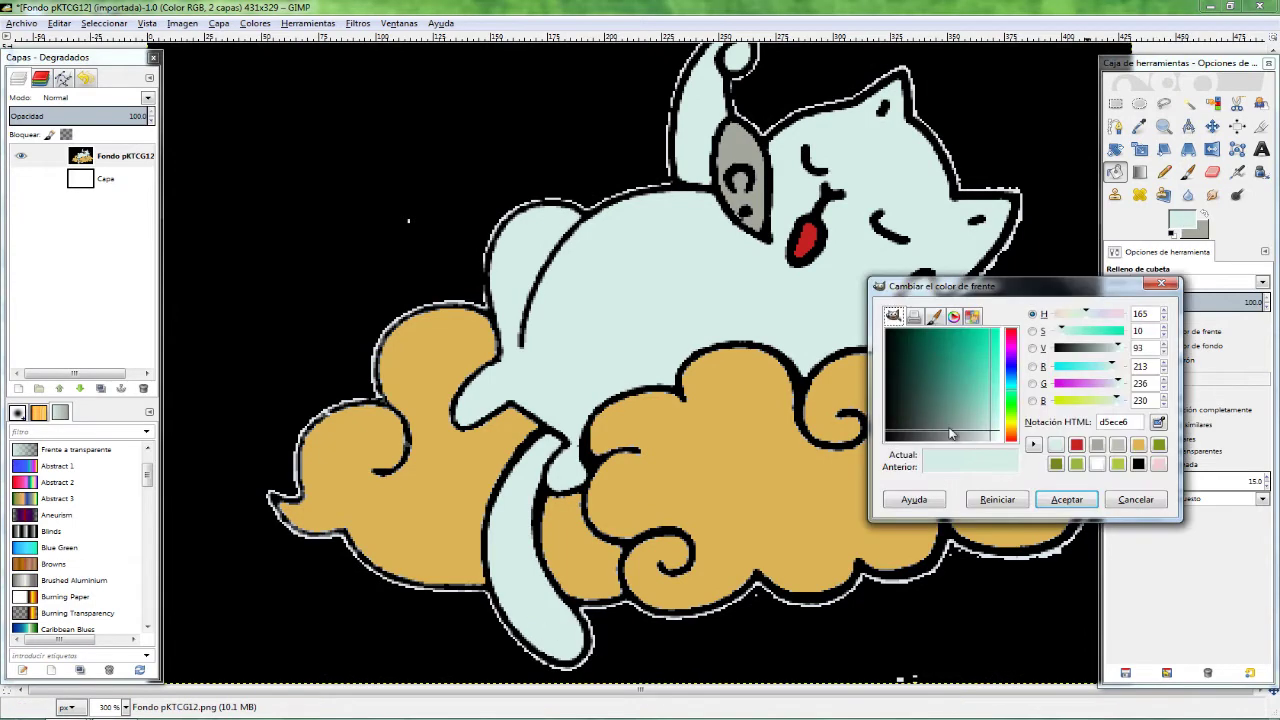
left_click(1097, 463)
left_click(1066, 499)
left_click(743, 277)
left_click(693, 185)
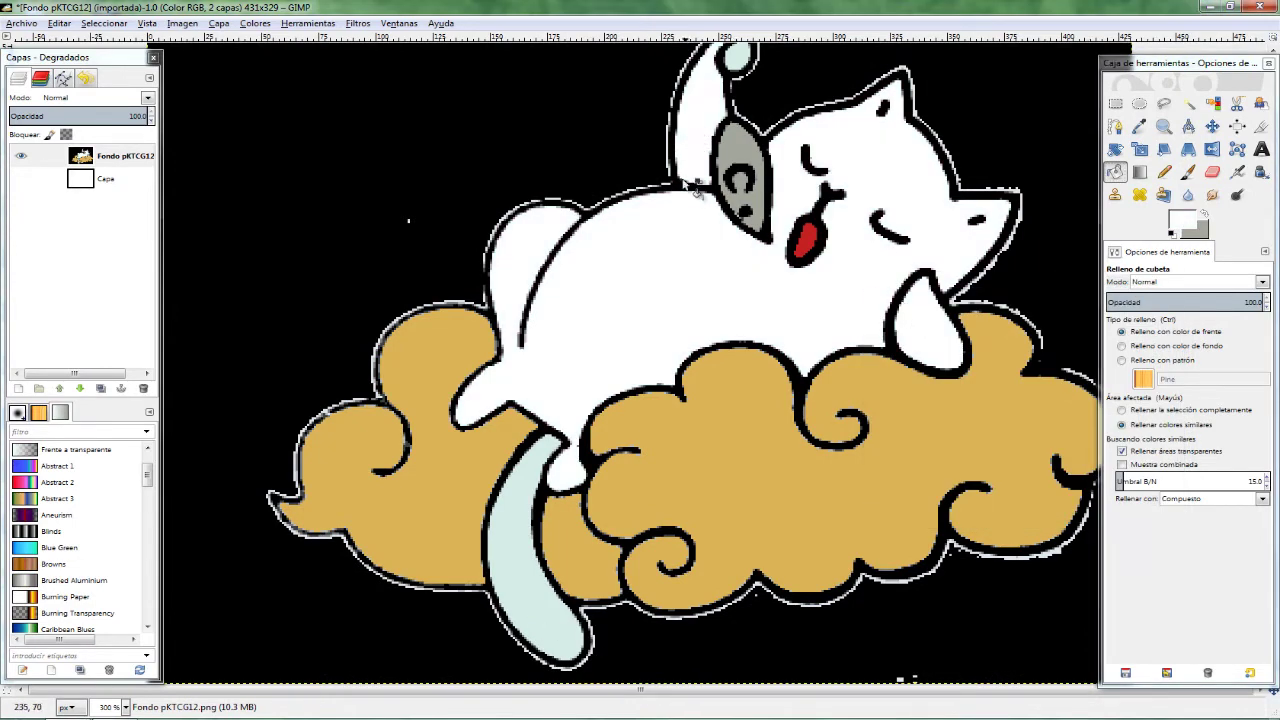
left_click(519, 556)
key("1")
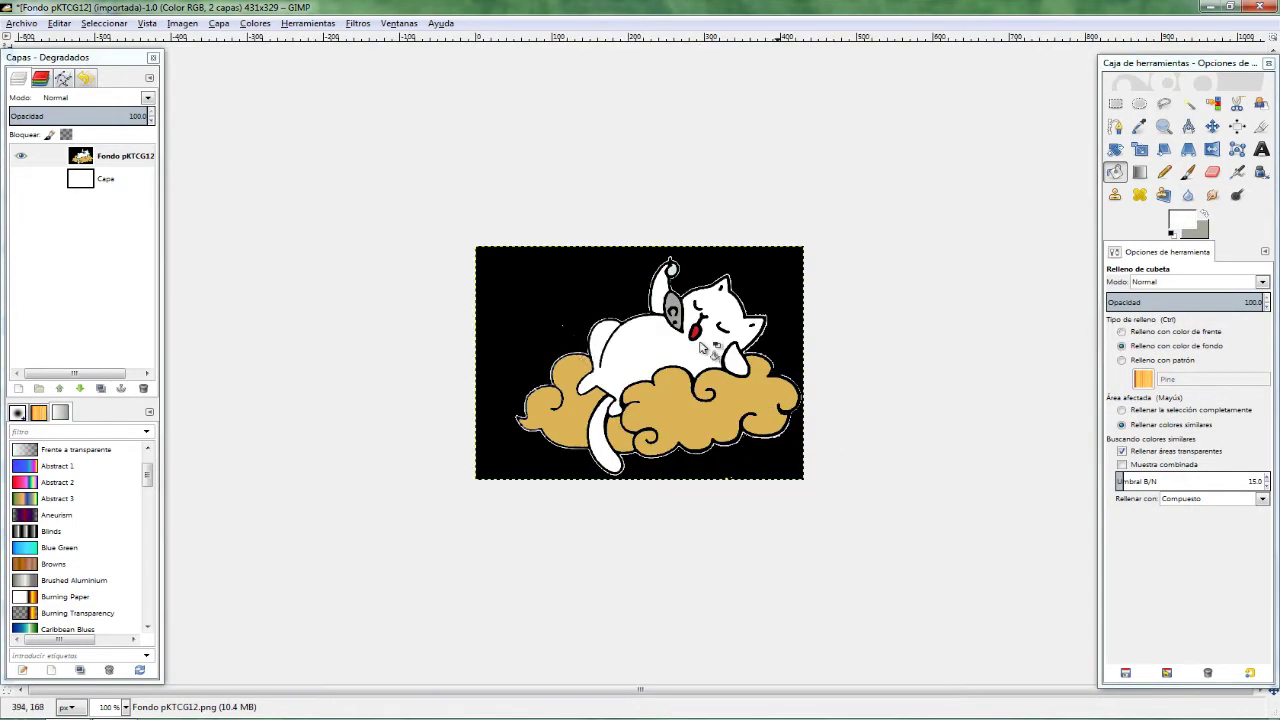
key("plus")
Erase the white patches below the cloud with a roughly 50-pixel eraser.
left_click(1212, 172)
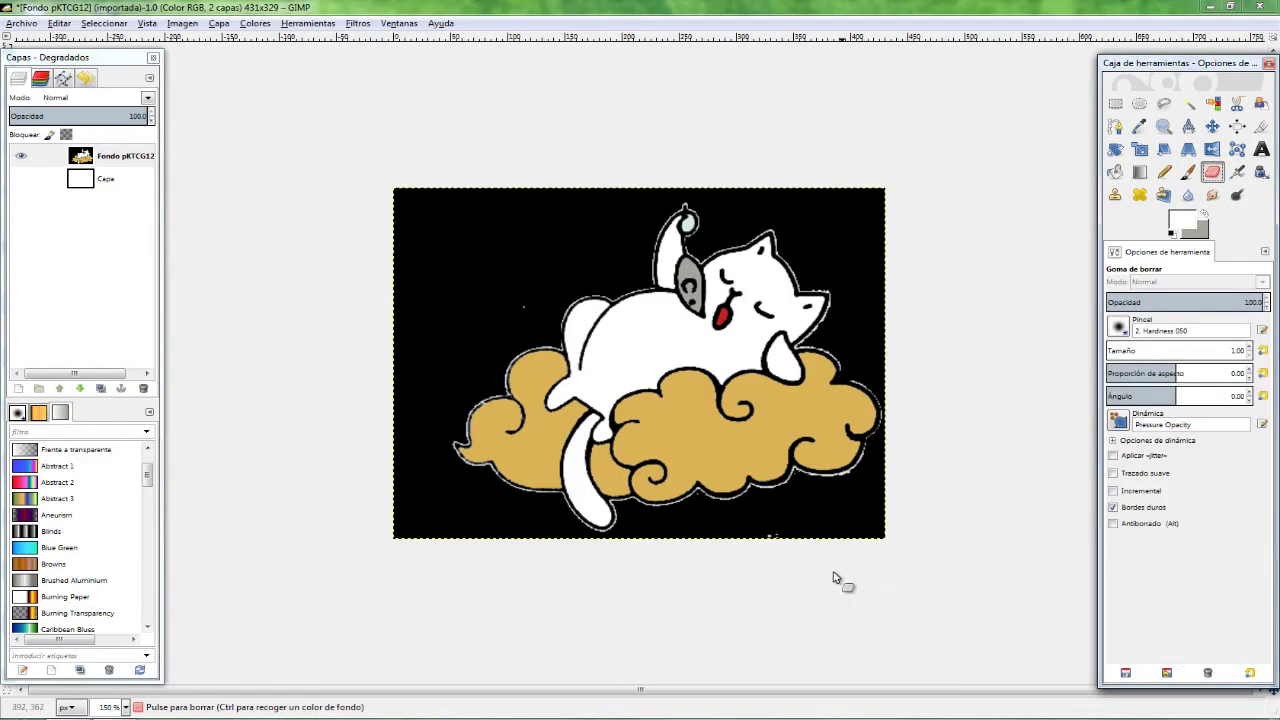
key("plus")
key("plus")
key("plus")
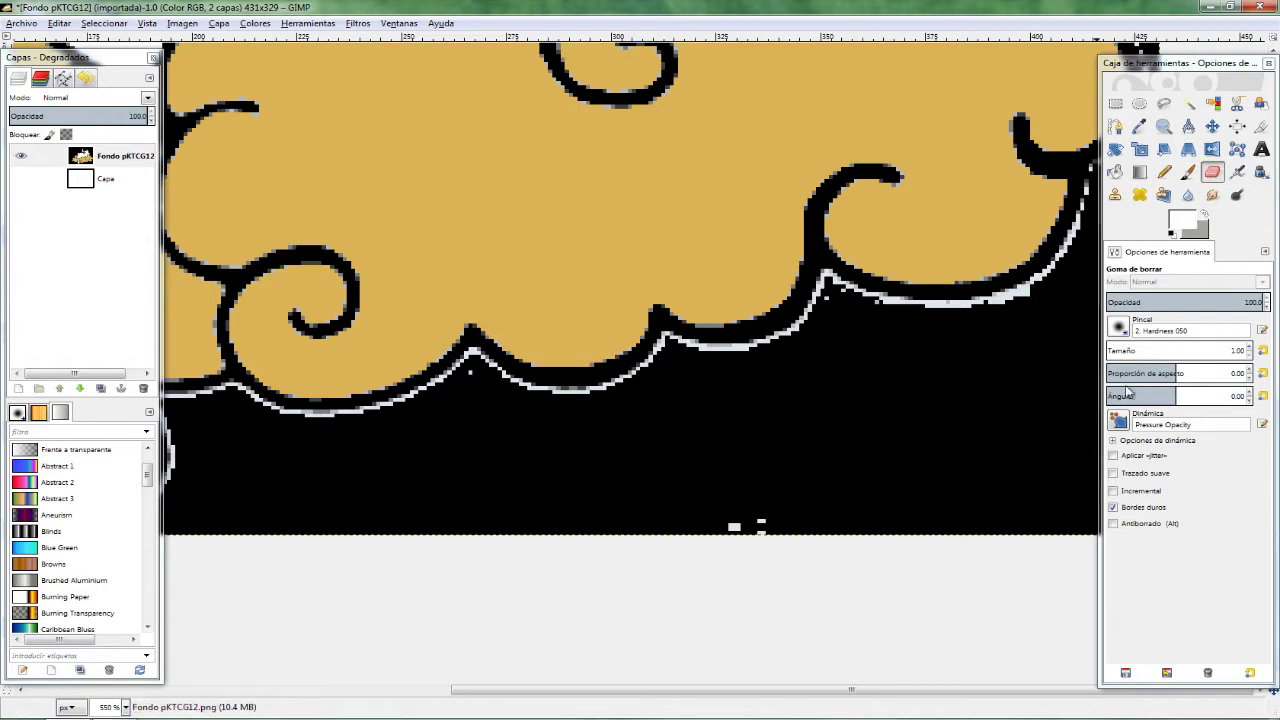
left_click_drag(1125, 350, 1053, 396)
left_click_drag(715, 480, 884, 486)
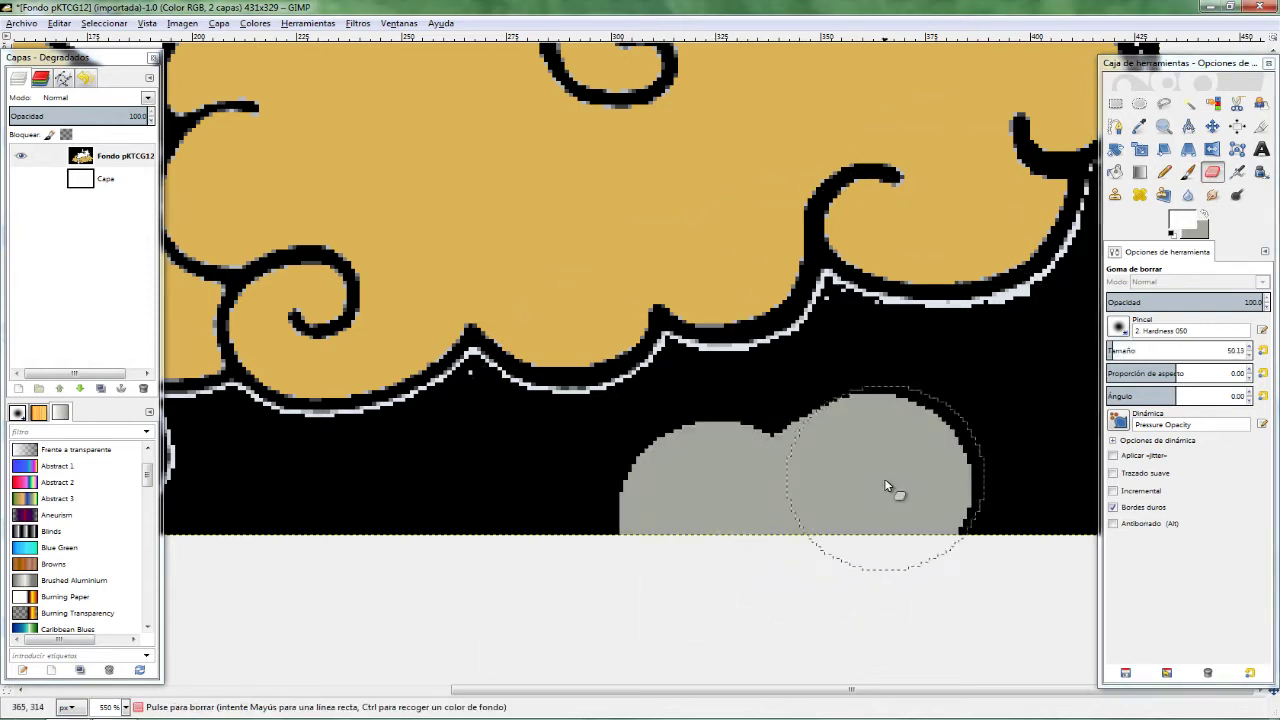
left_click(1204, 213)
mouse_move(600, 475)
left_mouse_down()
mouse_move(857, 486)
mouse_move(843, 543)
left_mouse_up()
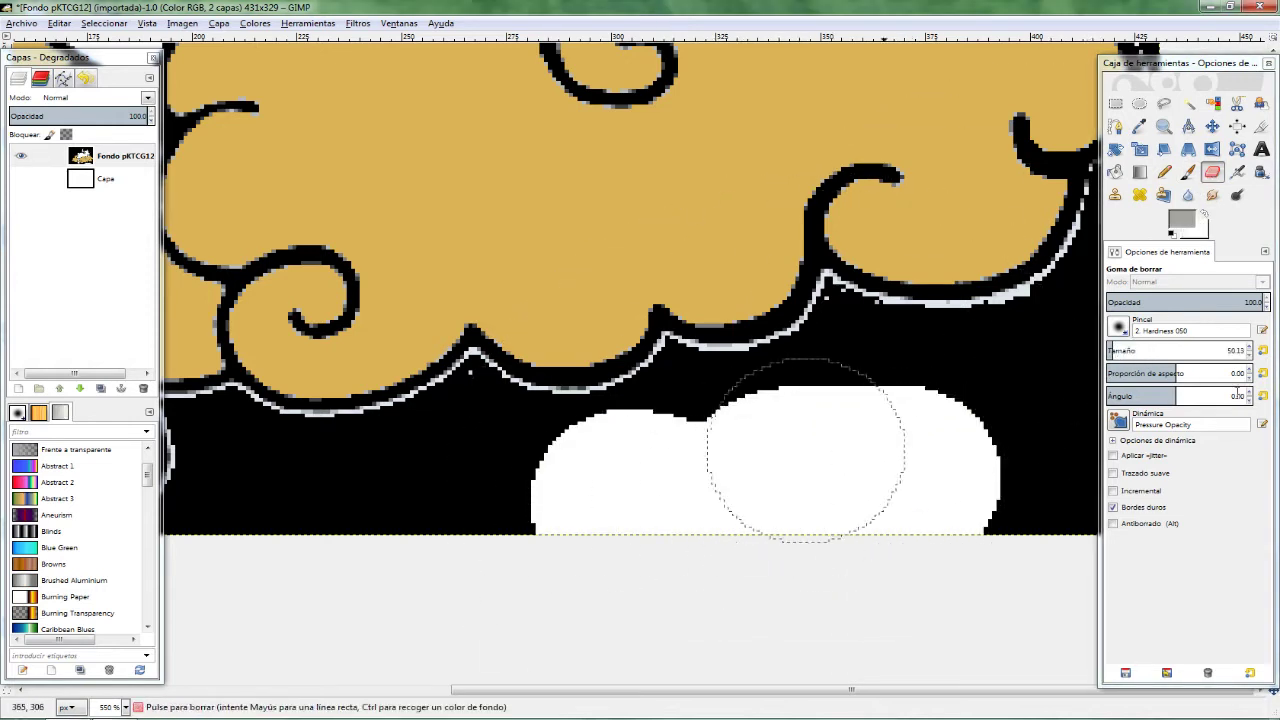
scroll(1115, 350, "down", 10)
scroll(1115, 350, "up", 2)
mouse_move(605, 415)
left_mouse_down()
mouse_move(829, 294)
mouse_move(917, 320)
left_mouse_up()
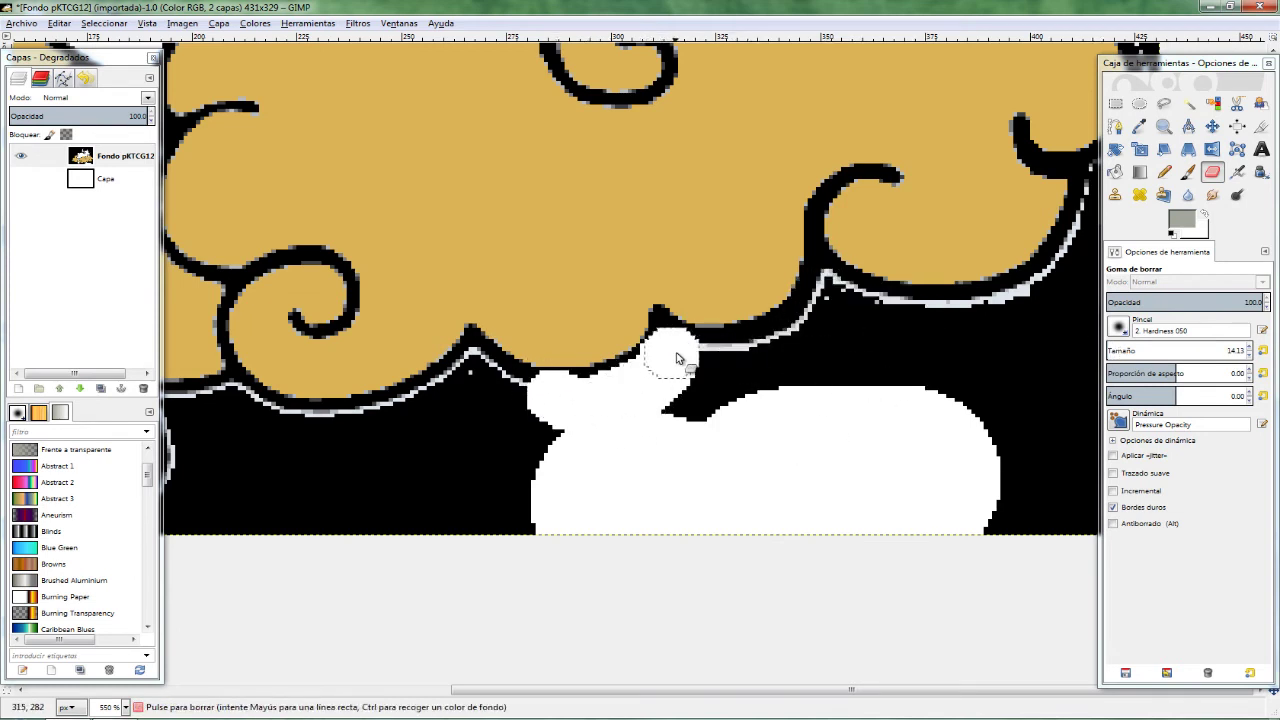
Clear the last strip near the cloud and set black as the fill colour.
left_click_drag(617, 412, 835, 305)
left_click(1115, 172)
left_click(1181, 218)
left_click(882, 440)
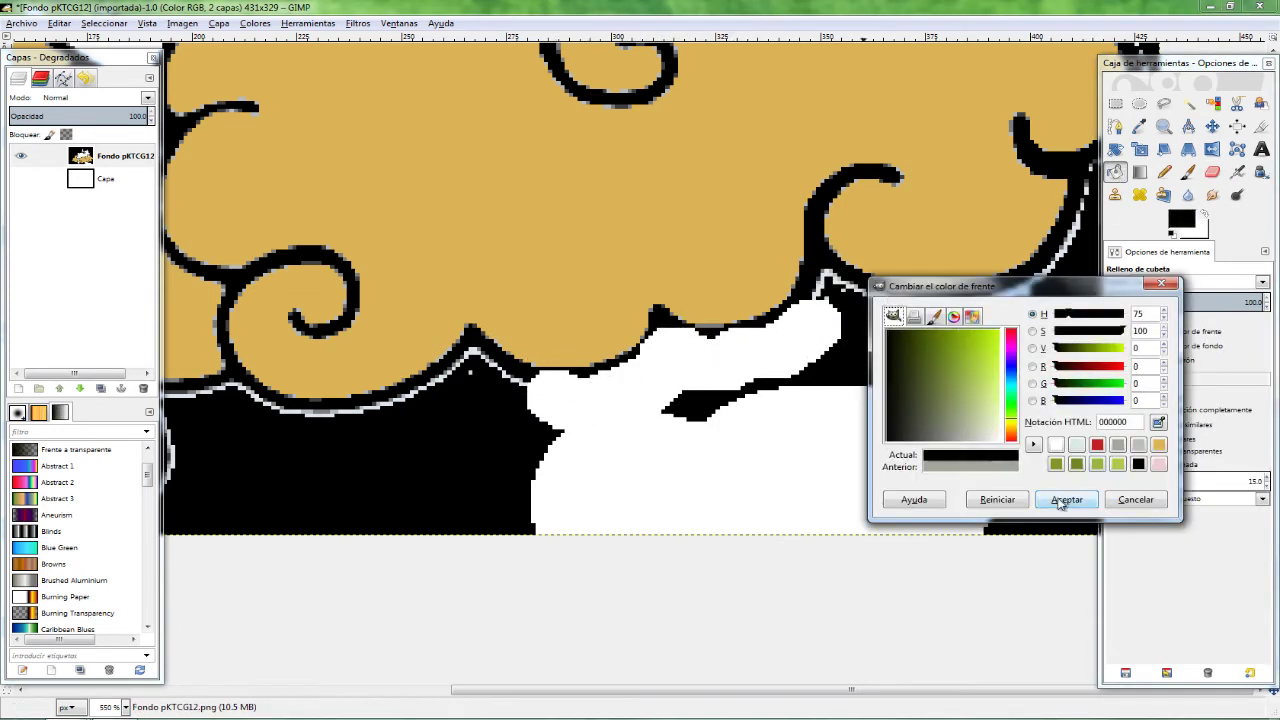
left_click(1066, 499)
scroll(802, 401, "down", 4)
scroll(655, 398, "up", 1)
scroll(655, 398, "up", 1)
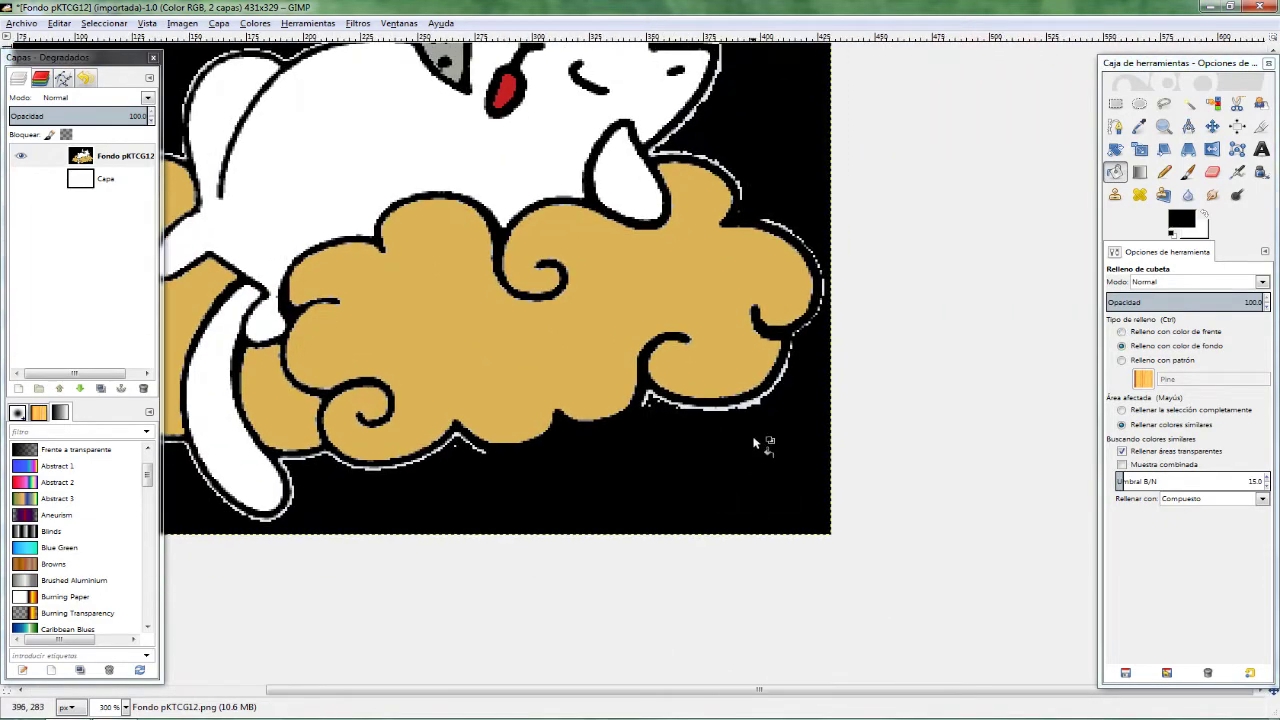
scroll(655, 398, "up", 1)
Try a black bucket fill and undo it after it hits the empty layer.
key("shift+o")
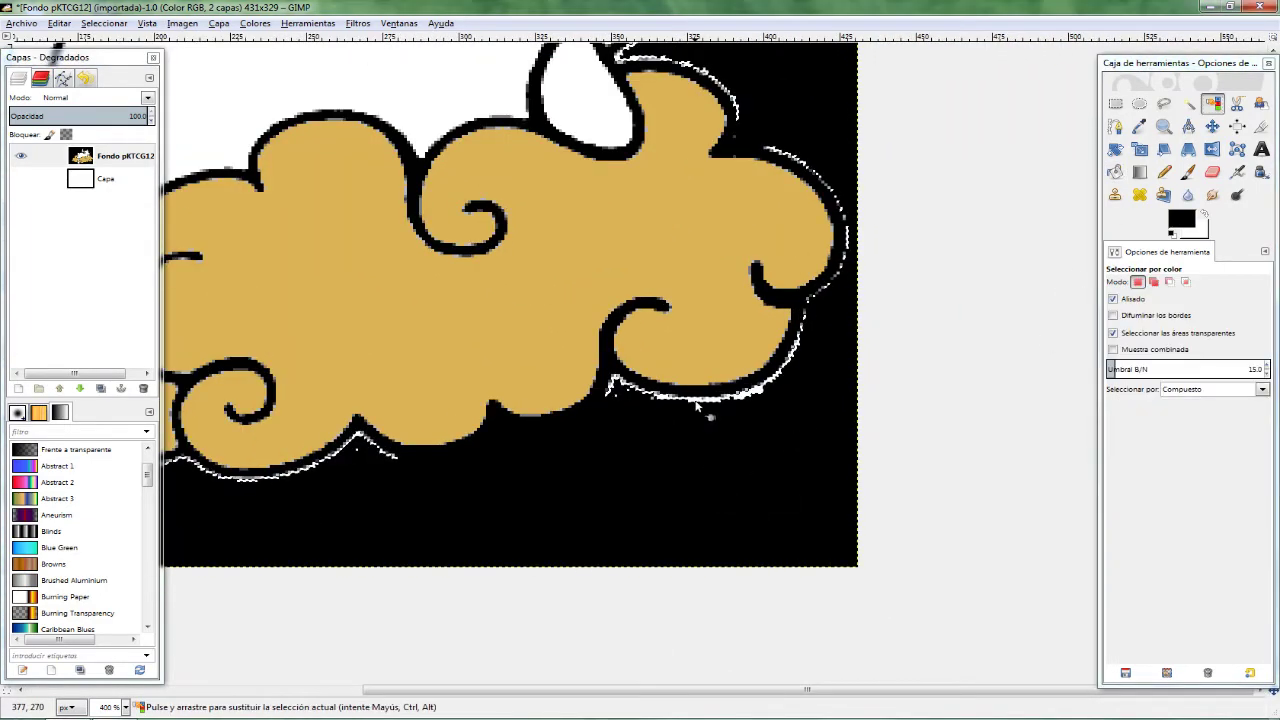
scroll(697, 403, "down", 3)
scroll(910, 486, "up", 1)
scroll(910, 486, "up", 2)
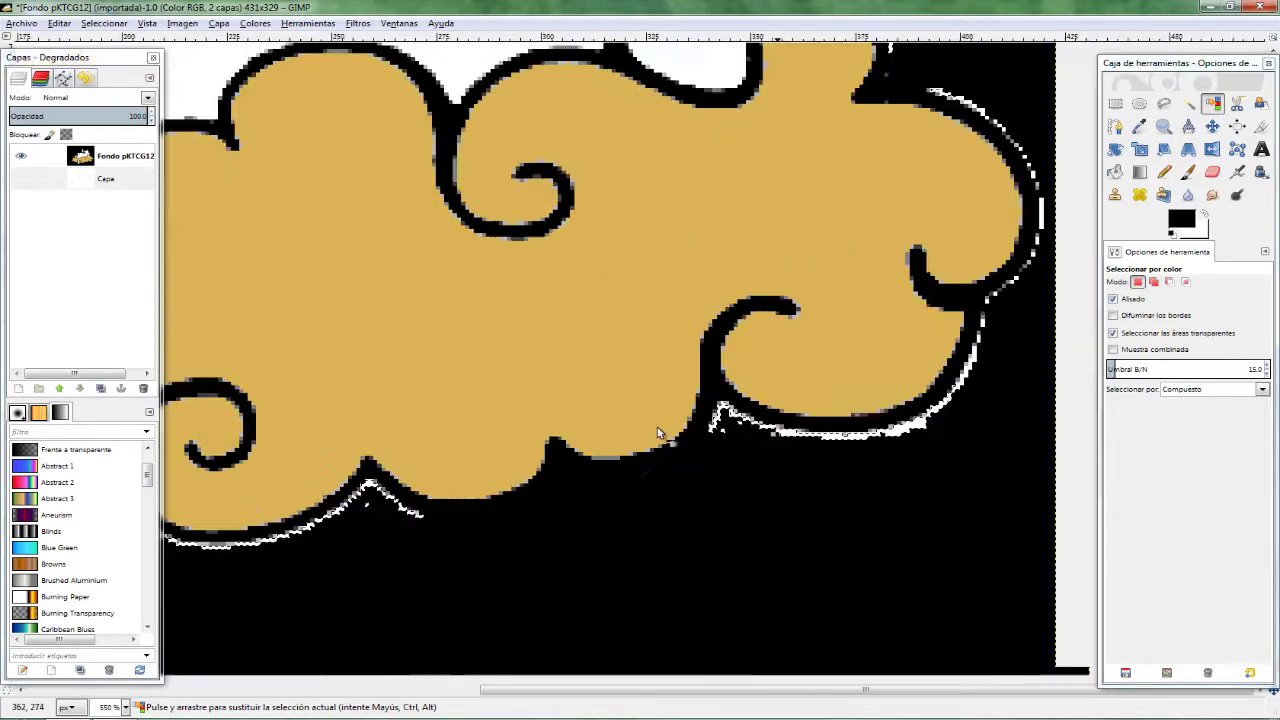
scroll(663, 434, "up", 3)
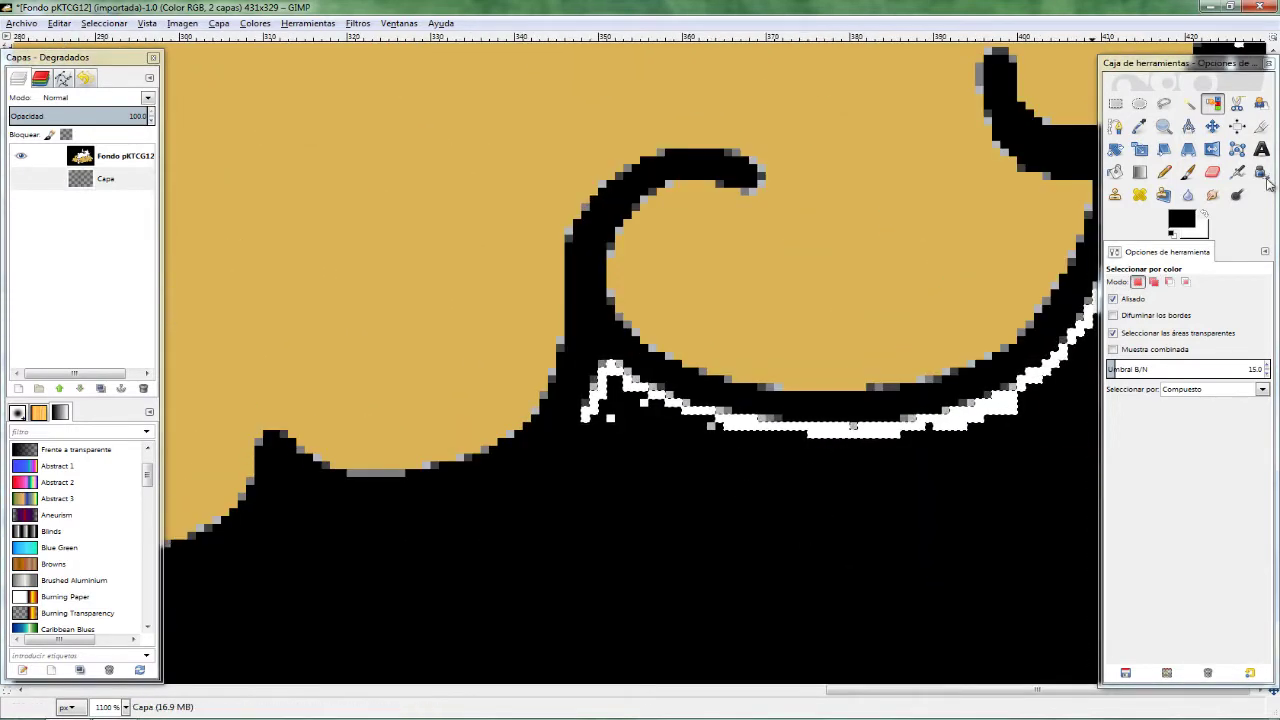
key("shift+b")
key("r")
key("shift+b")
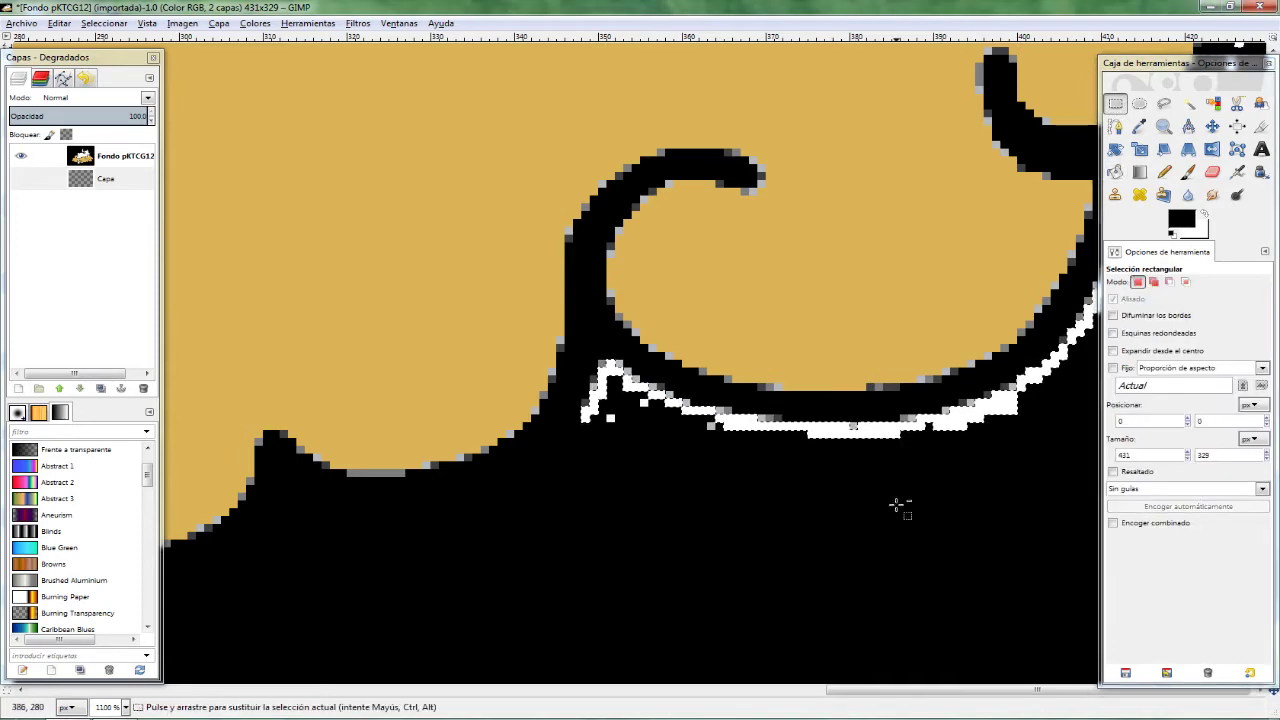
scroll(894, 506, "down", 3)
left_click(966, 449)
scroll(966, 449, "up", 4)
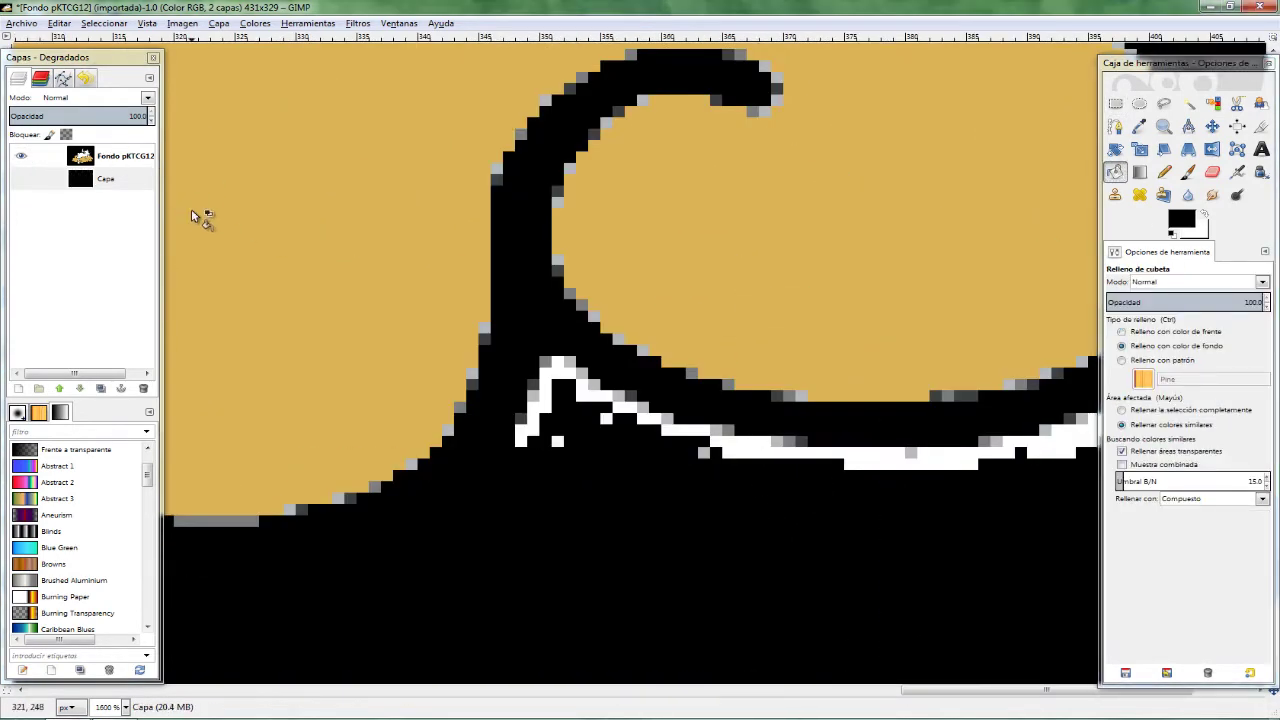
key("ctrl+z")
On the Fondo pKTCG12.png layer, bucket-fill the white stripe under the cloud black.
left_click(124, 160)
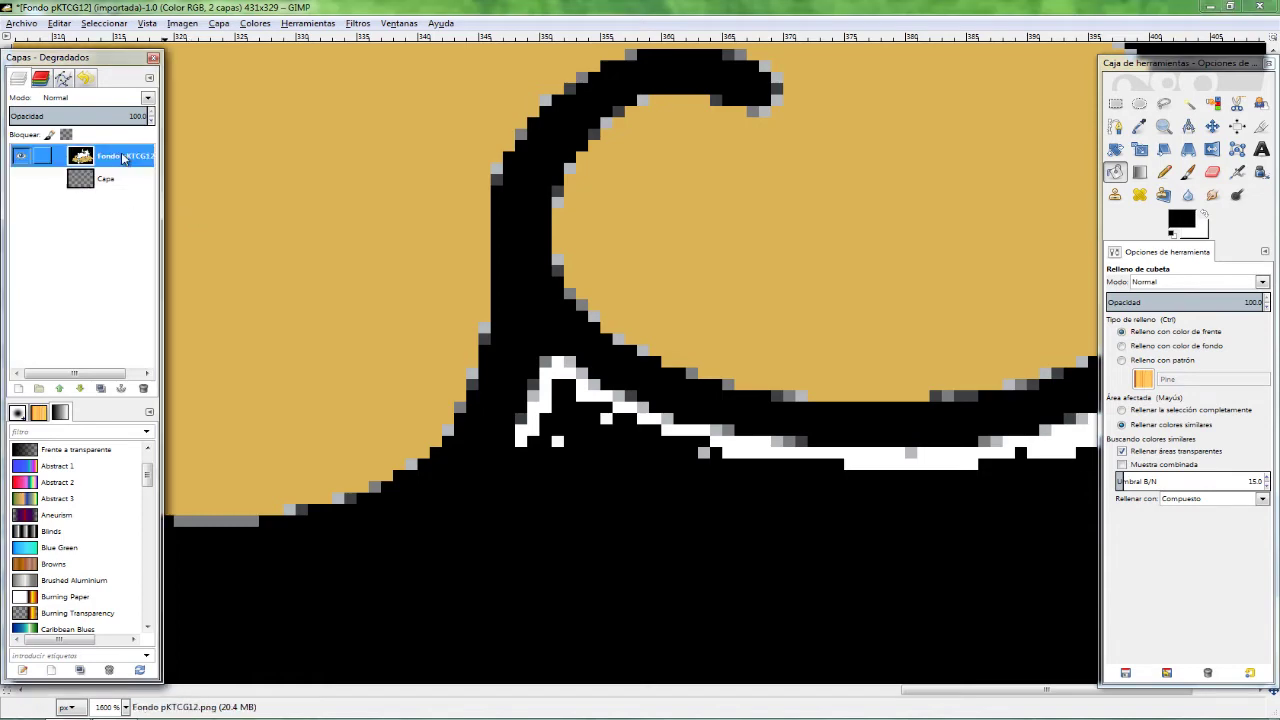
left_click(765, 455)
scroll(700, 449, "right", 5)
scroll(891, 257, "up", 3)
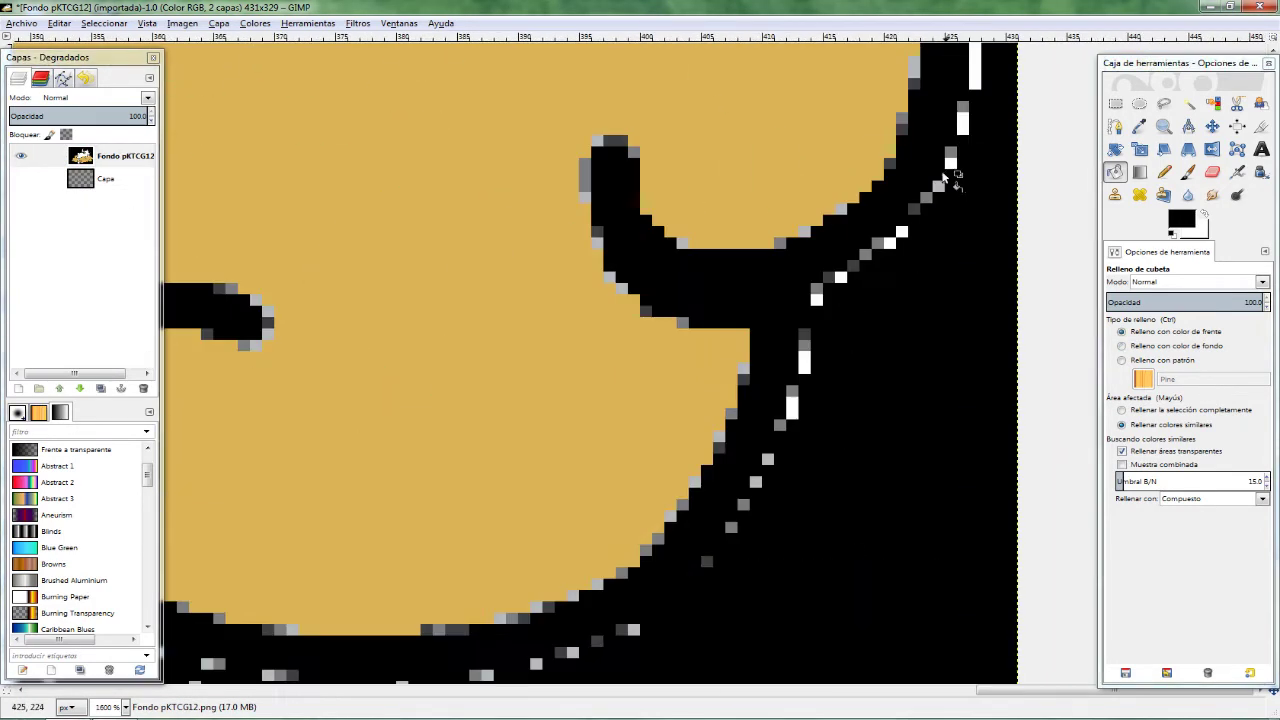
scroll(686, 309, "down", 2)
scroll(694, 371, "down", 1)
scroll(547, 372, "down", 1)
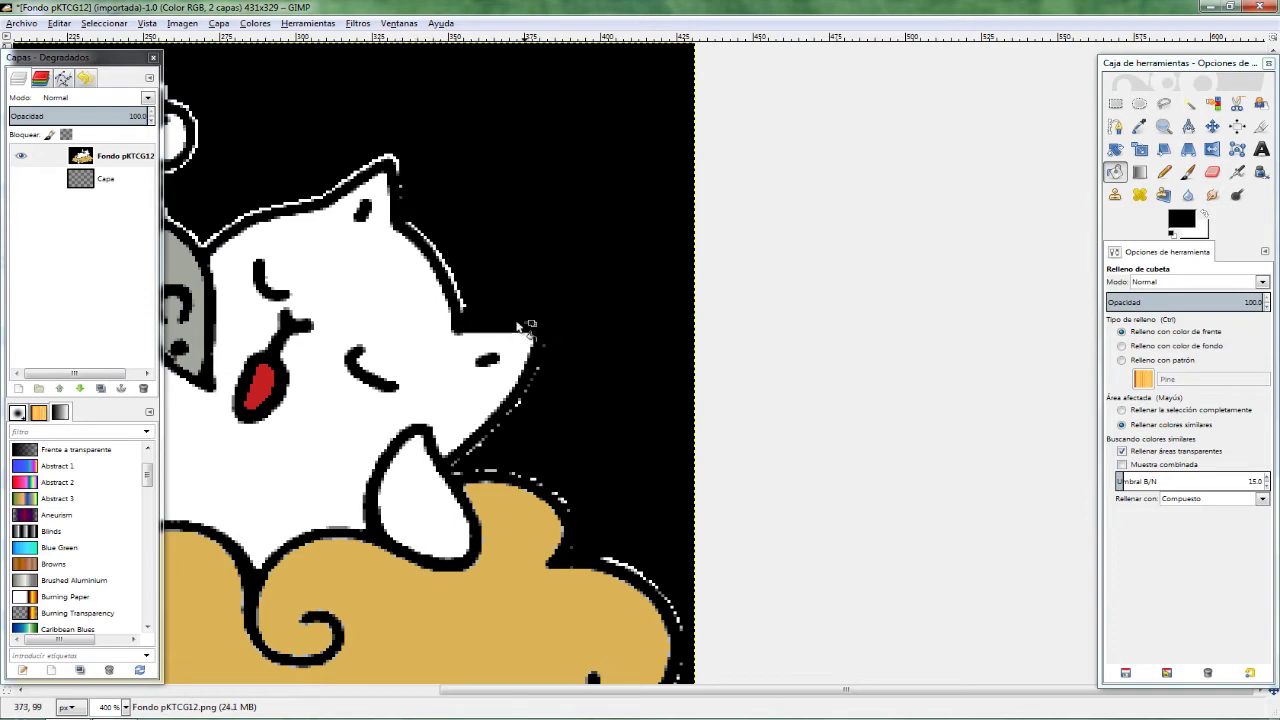
scroll(518, 326, "down", 5)
scroll(518, 326, "up", 1)
scroll(923, 466, "up", 5)
scroll(923, 466, "up", 3)
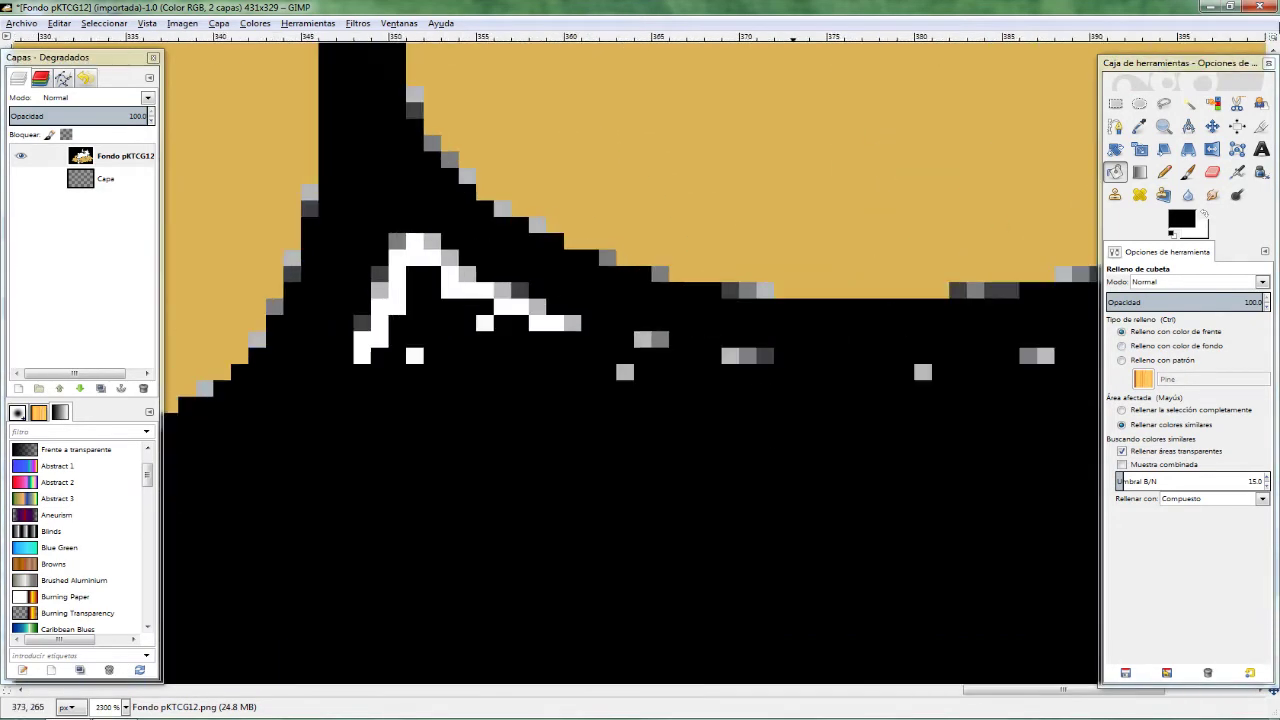
Erase the stray white pixels beside the cloud outline's peak.
key("shift+e")
left_click_drag(421, 358, 426, 322)
key("x")
left_click(408, 360)
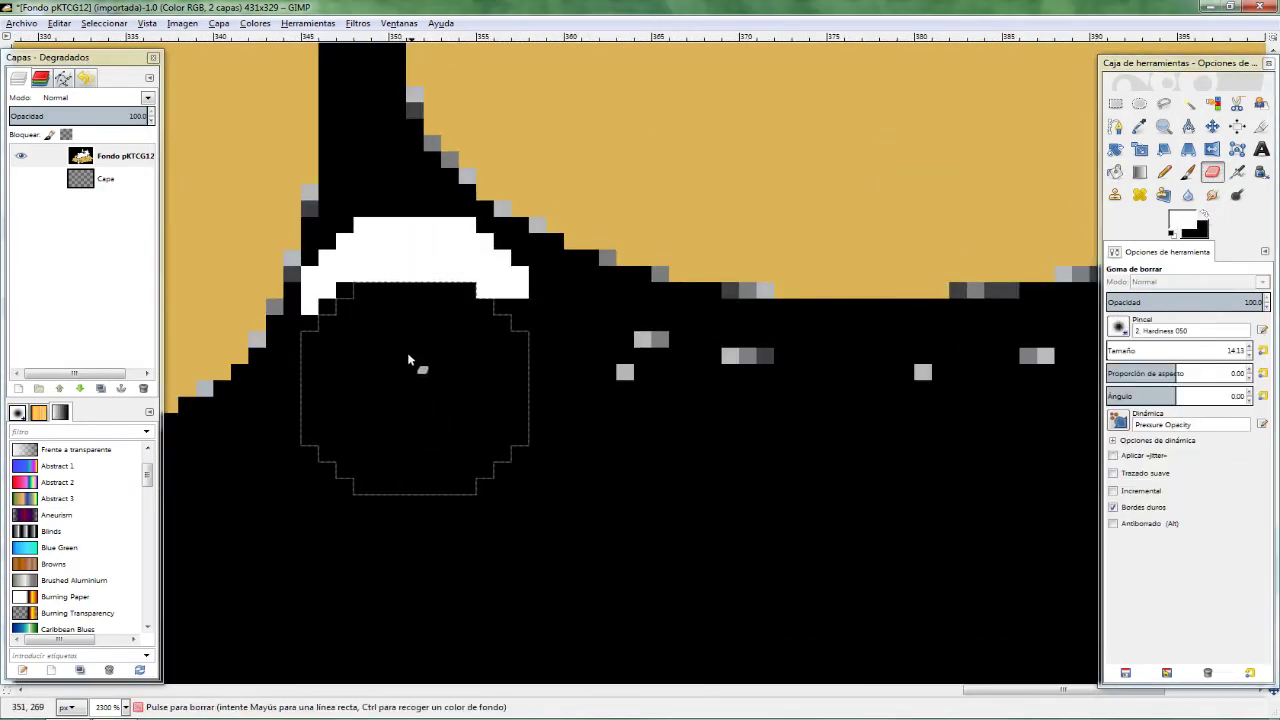
scroll(490, 373, "down", 2)
scroll(583, 386, "down", 2)
scroll(533, 421, "up", 1)
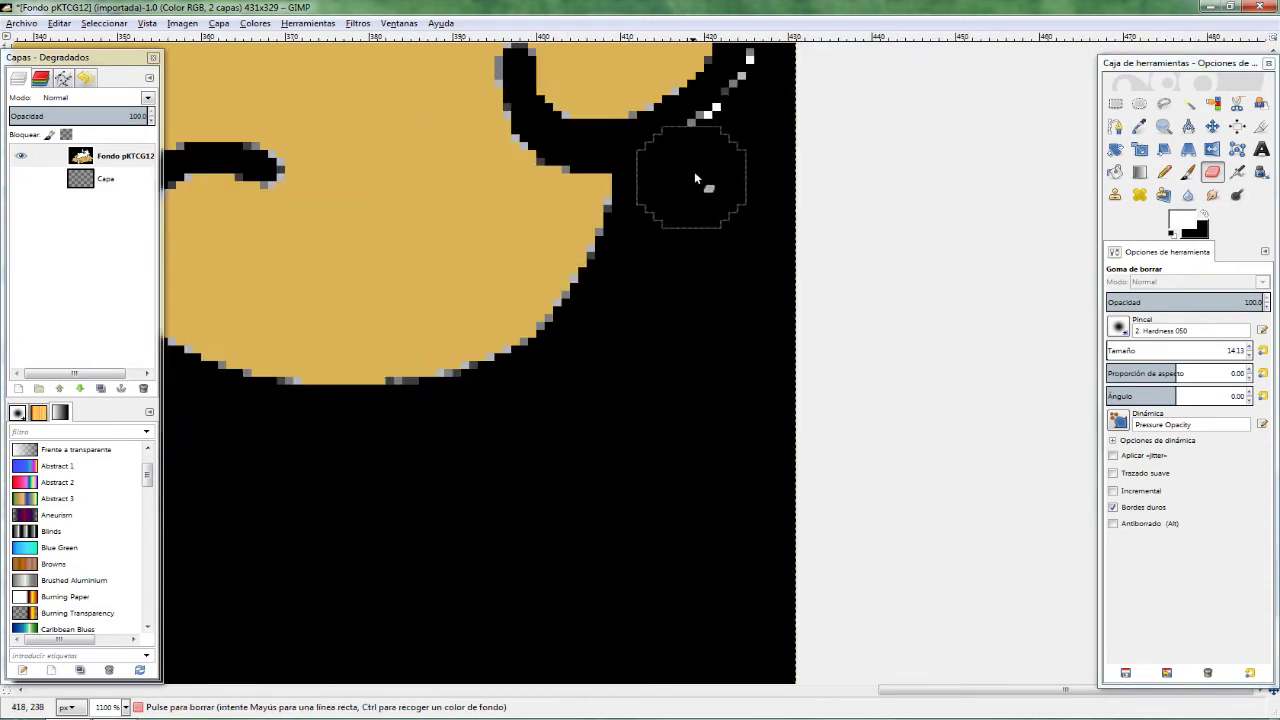
scroll(696, 178, "up", 3)
scroll(428, 404, "up", 2)
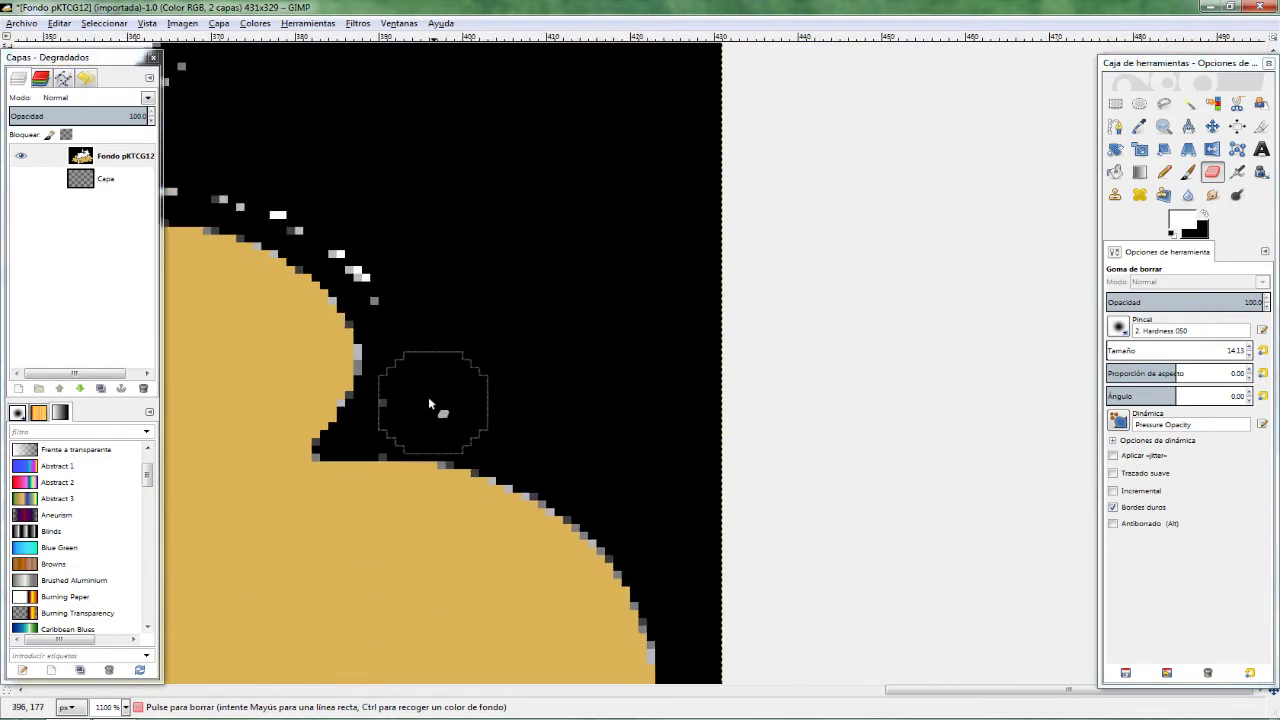
scroll(408, 410, "up", 3)
scroll(408, 410, "left", 3)
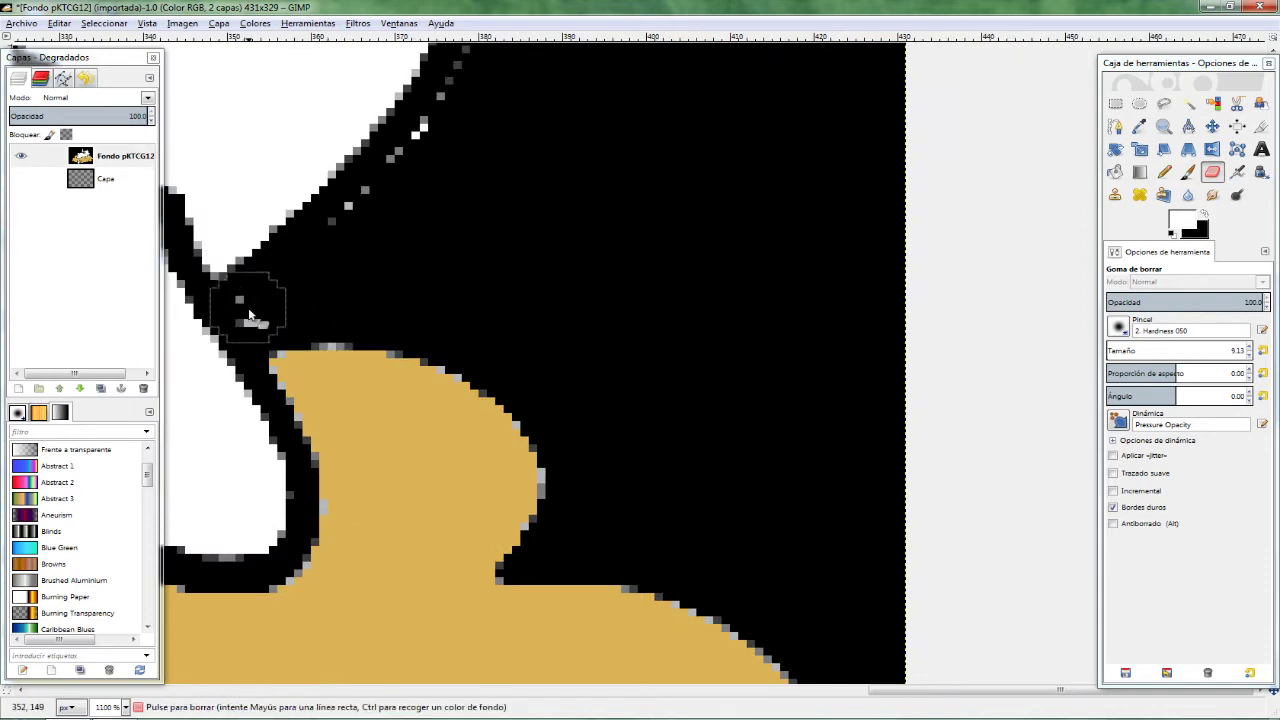
With a slightly smaller eraser, wipe the white fringe below the ear and above the outline.
key("bracketleft")
scroll(446, 427, "up", 3)
scroll(446, 427, "left", 1)
scroll(580, 357, "up", 3)
scroll(580, 357, "left", 3)
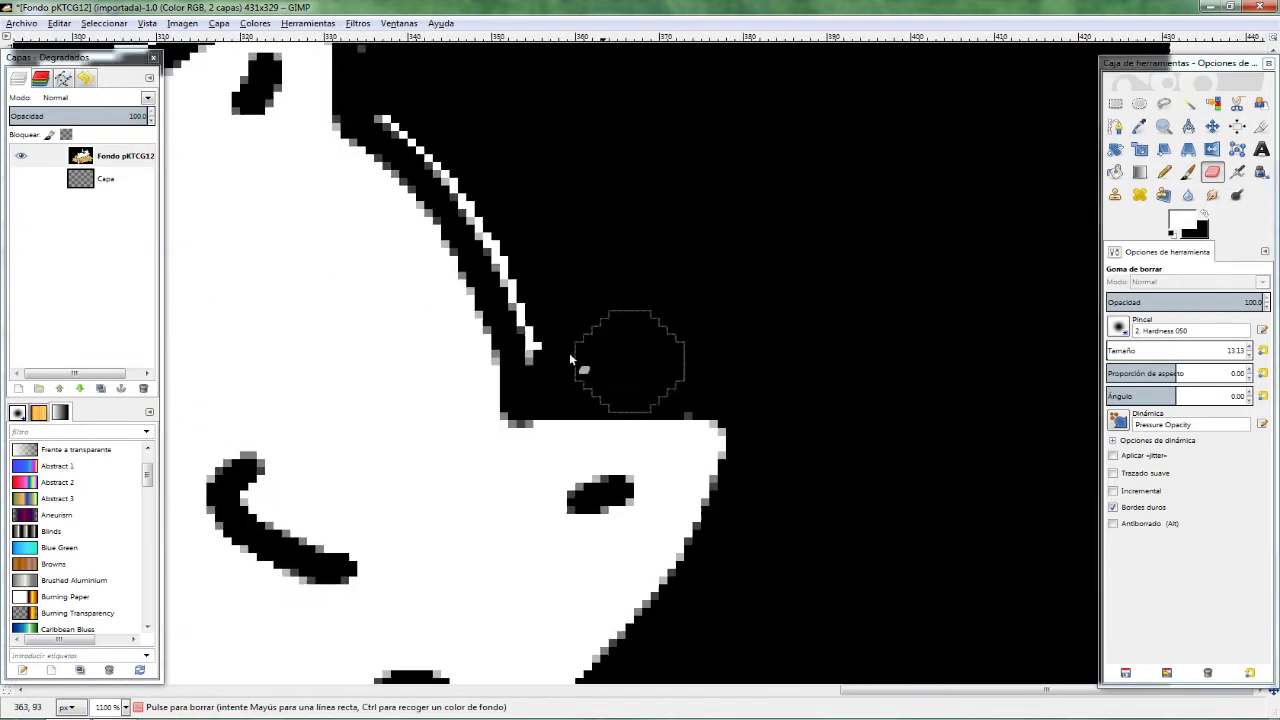
scroll(622, 314, "up", 2)
left_click_drag(367, 342, 786, 85)
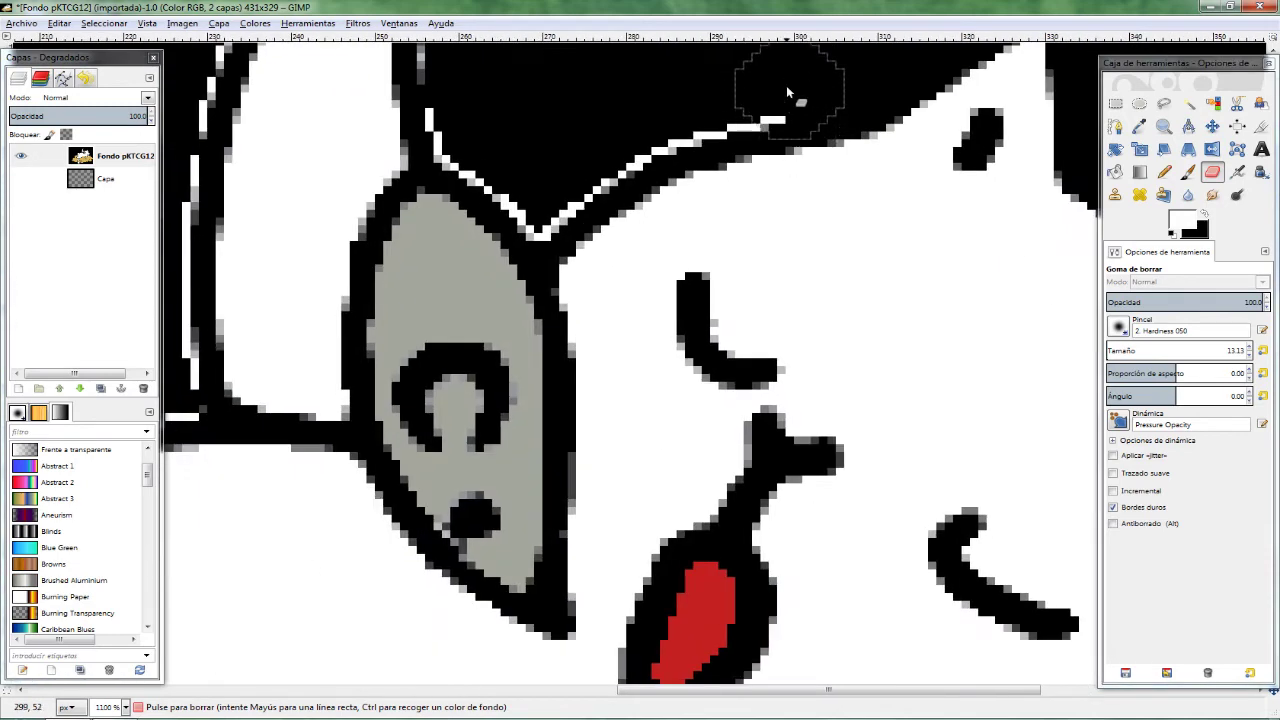
left_click_drag(535, 186, 580, 410)
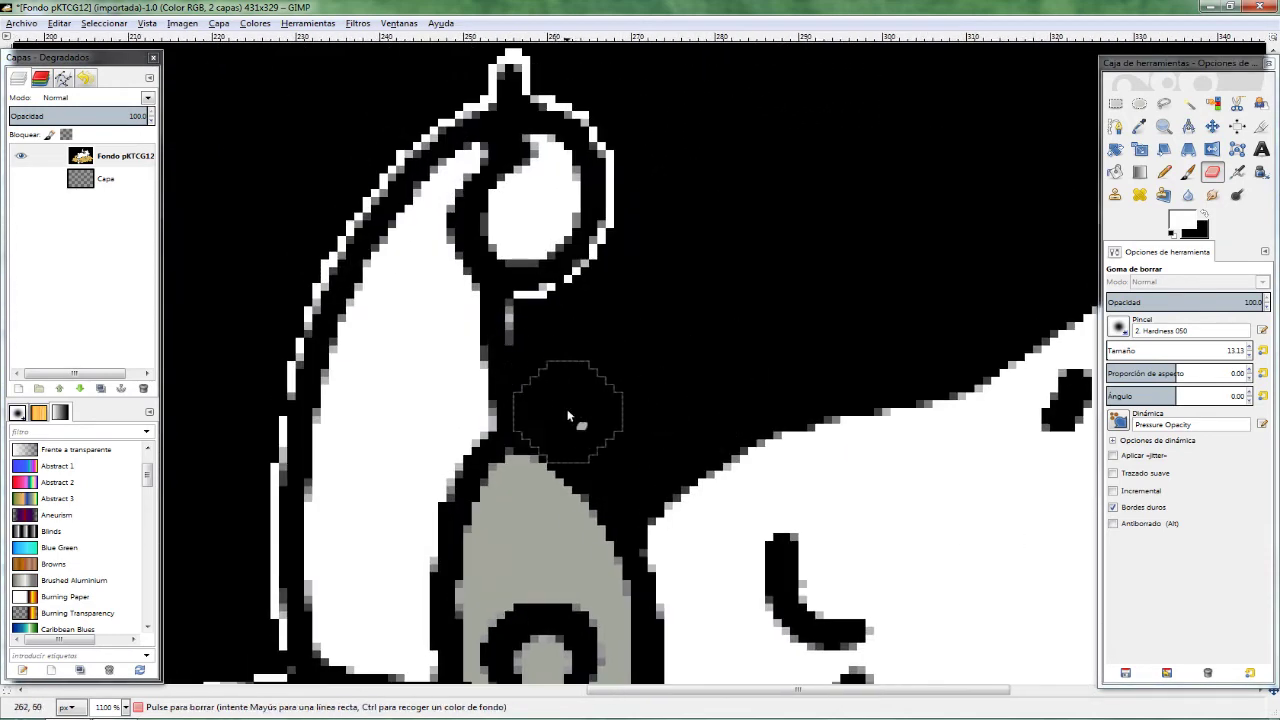
left_click_drag(517, 372, 870, 381)
left_click_drag(922, 343, 660, 429)
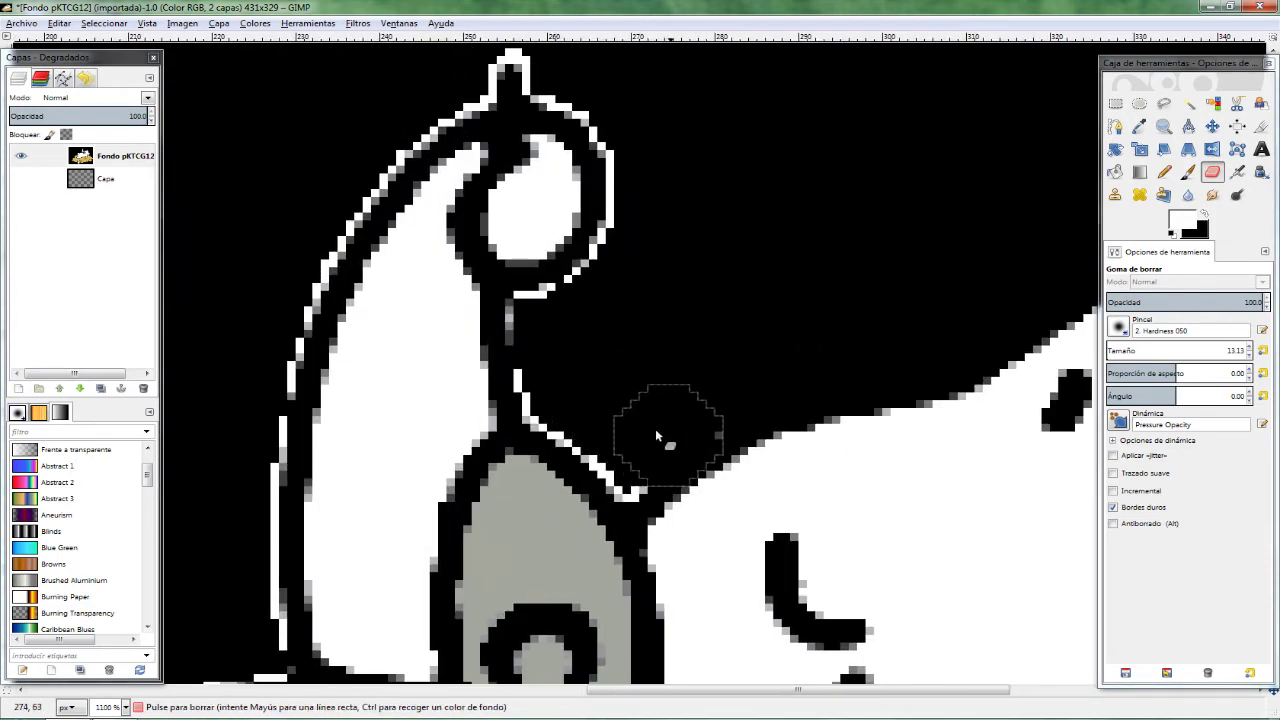
Pencil dark 1-pixel strokes into the gap in the ear outline.
left_click(1139, 126)
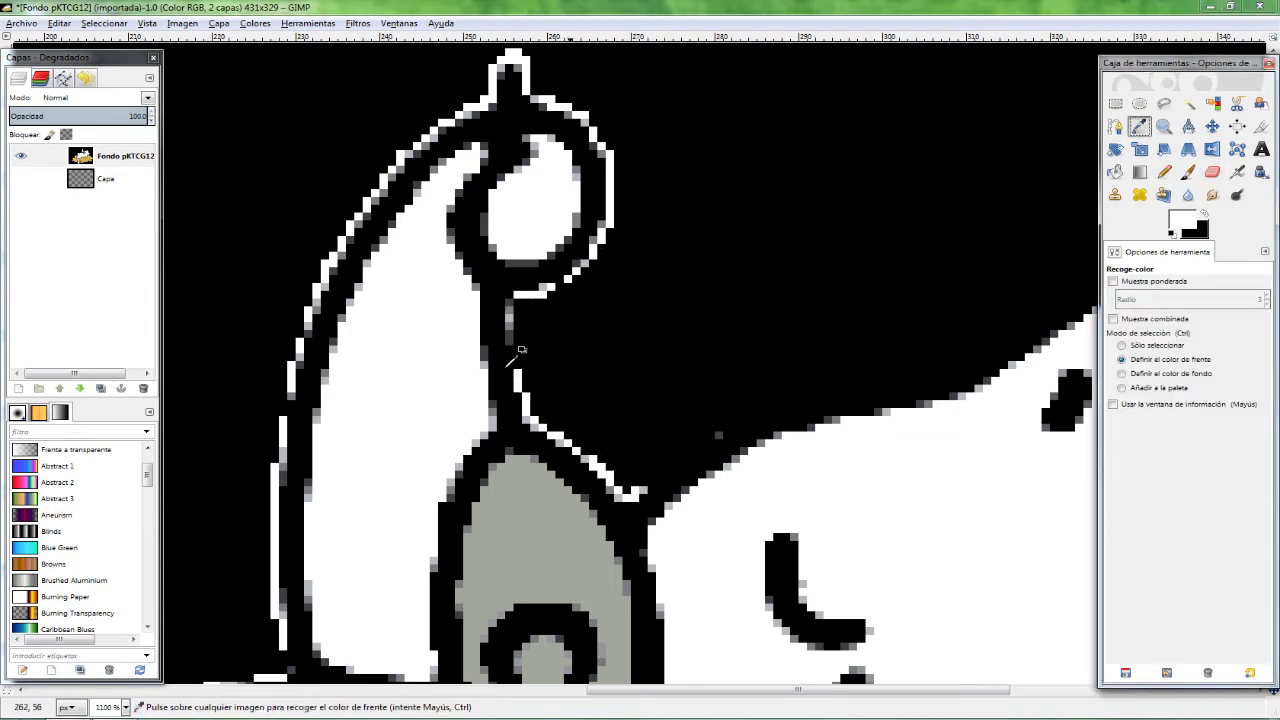
left_click(1163, 172)
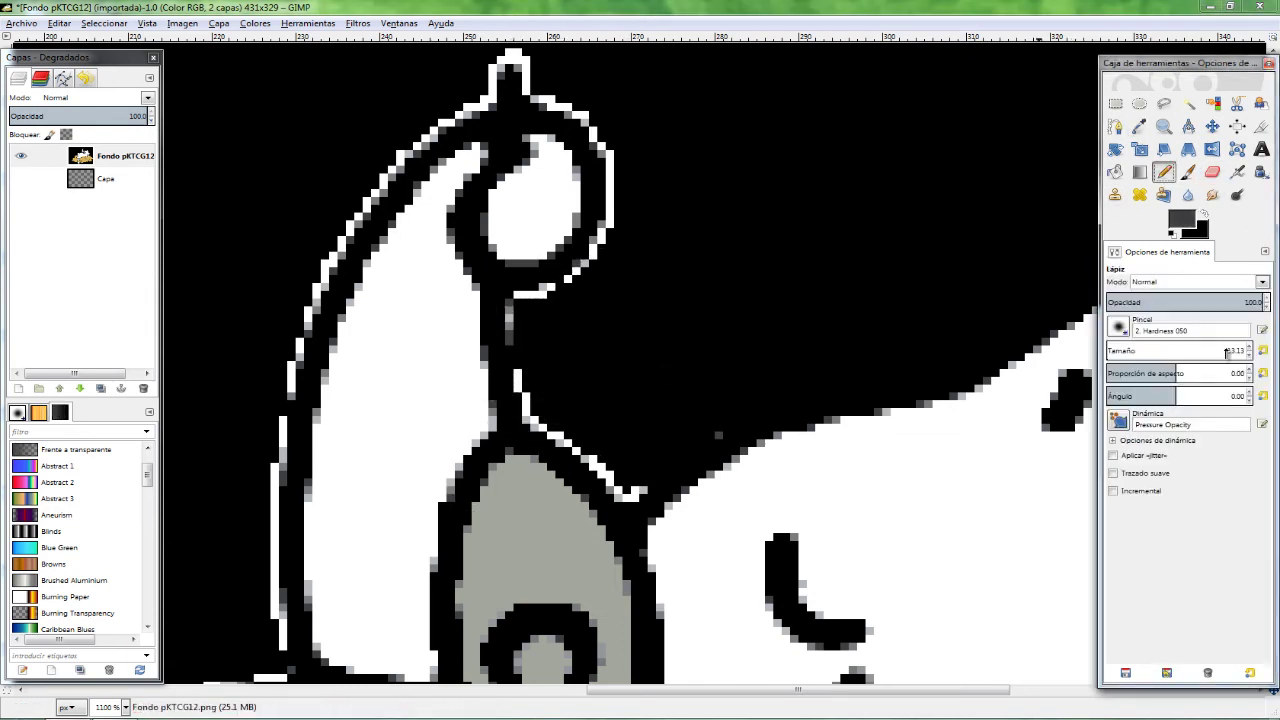
left_click(1227, 354)
type("1")
key("Return")
left_click_drag(510, 349, 517, 378)
Pick black from the cat's outline as the pencil colour.
key("ctrl")
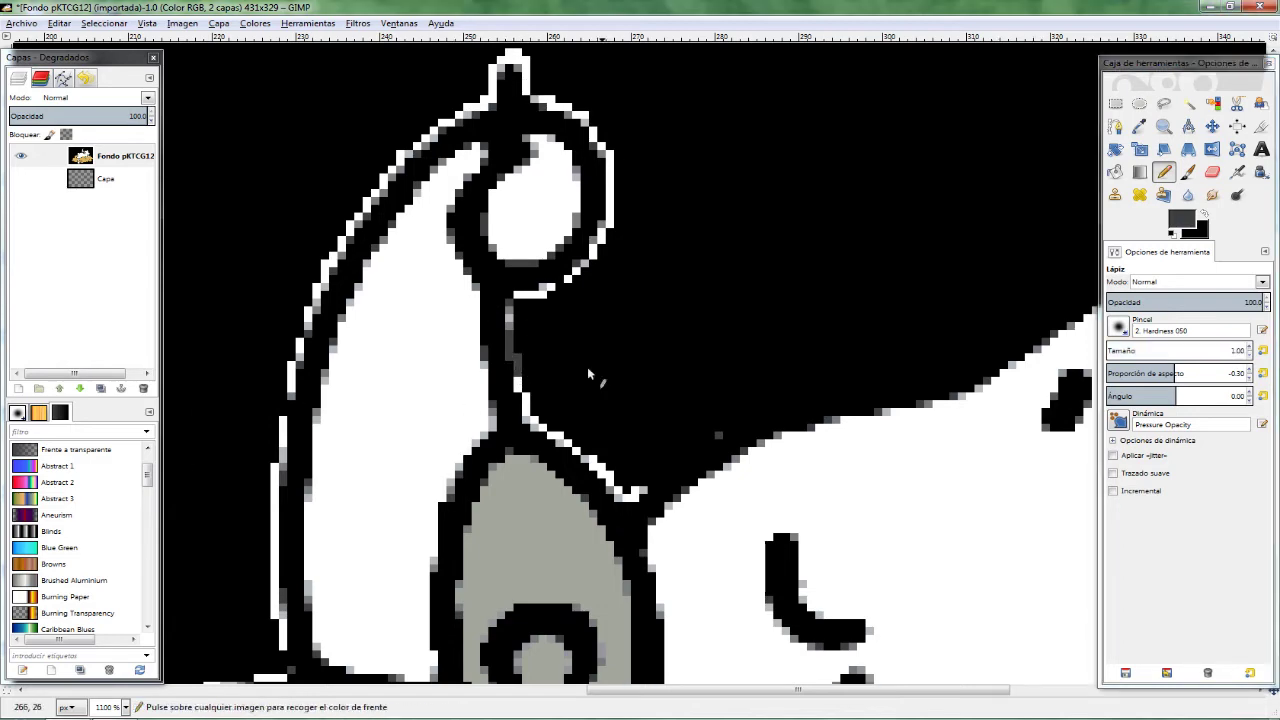
scroll(640, 500, "down", 5)
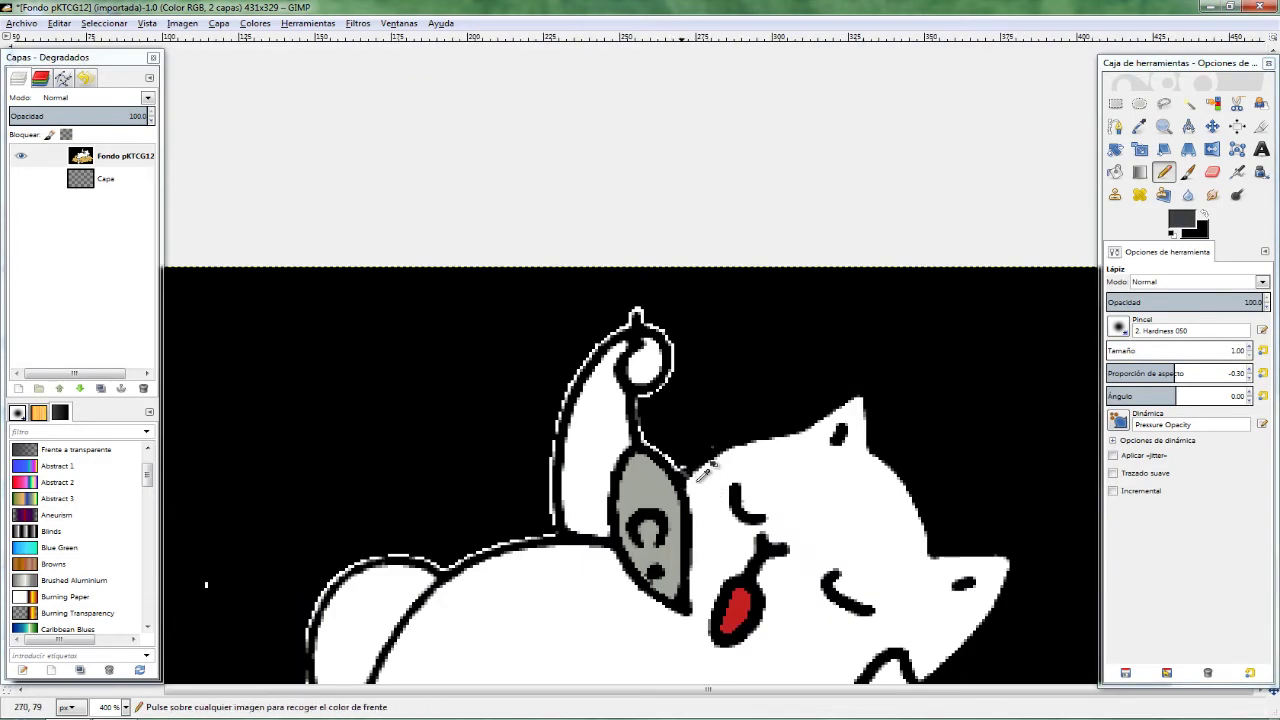
scroll(773, 352, "down", 1)
scroll(788, 320, "up", 5)
scroll(700, 214, "up", 4)
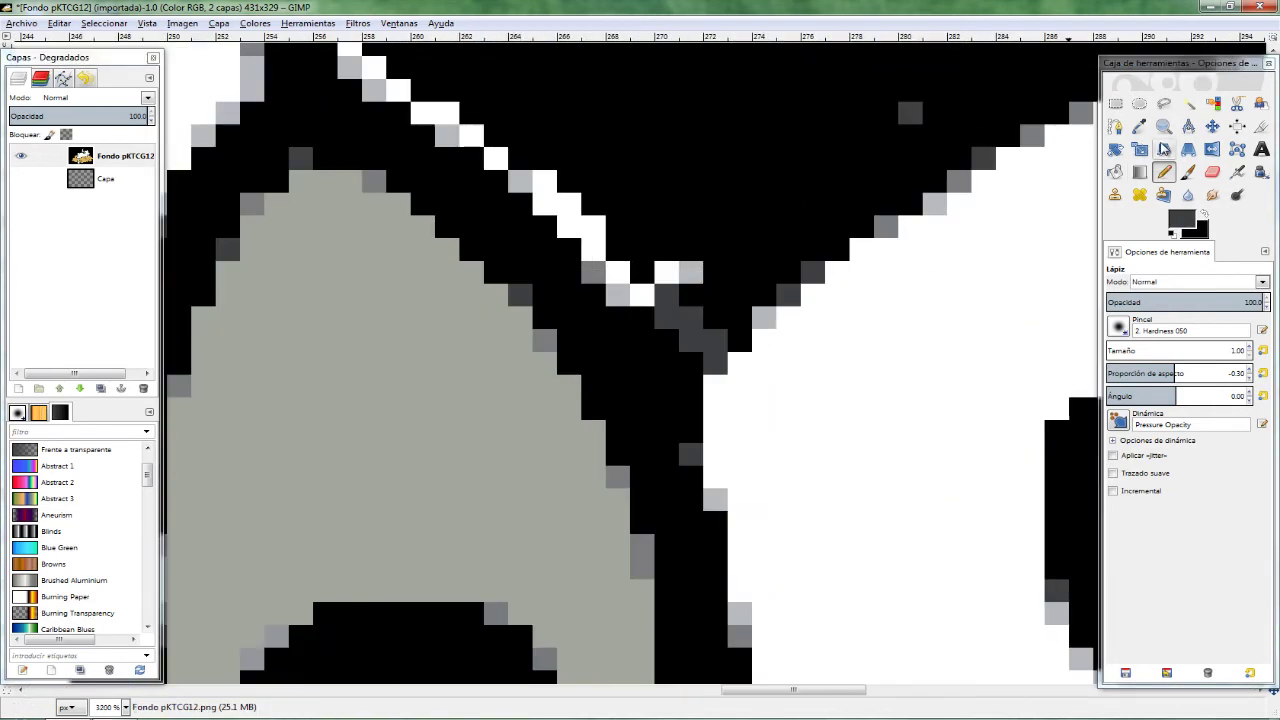
scroll(689, 334, "down", 3)
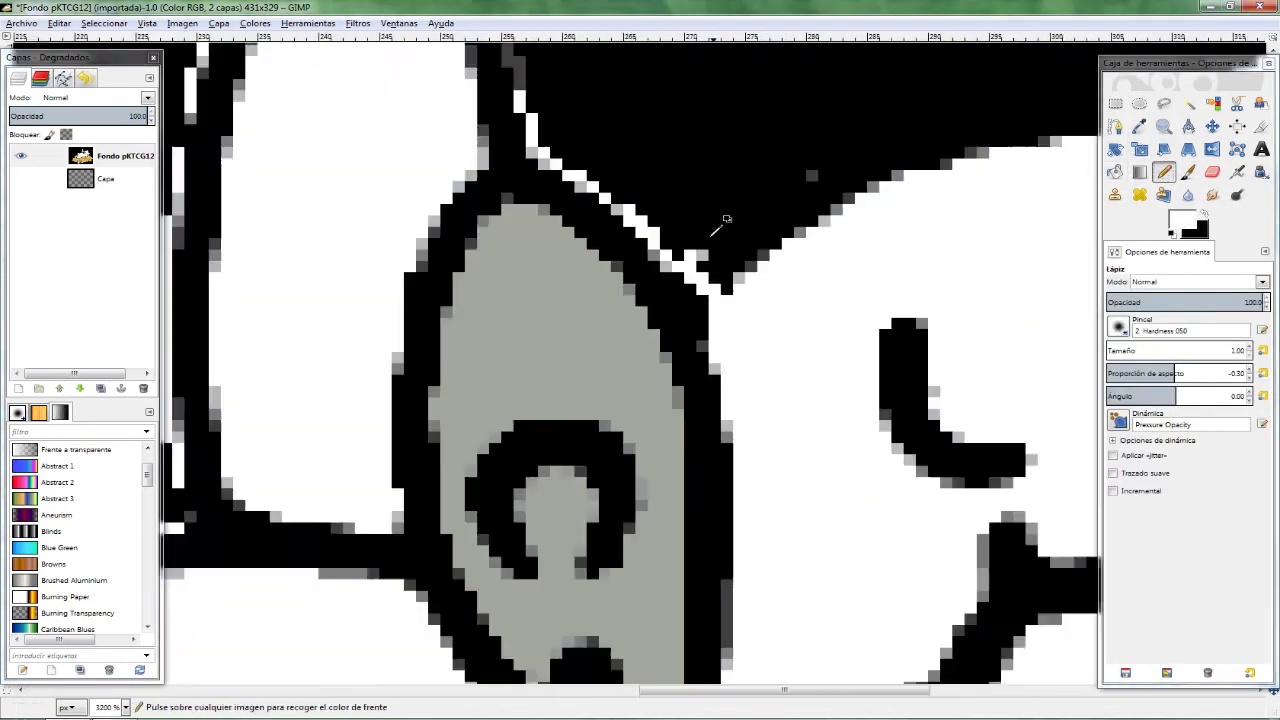
scroll(723, 220, "down", 2)
scroll(731, 240, "up", 3)
left_click(690, 281, "ctrl")
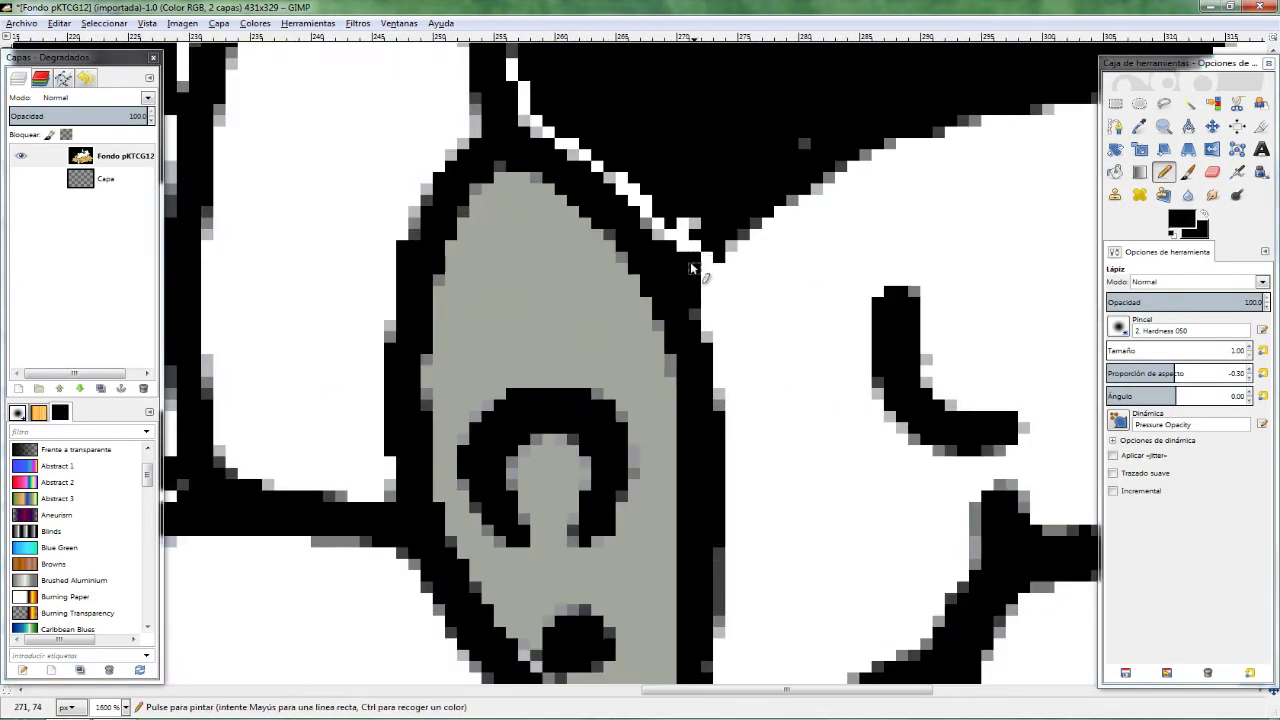
scroll(690, 260, "down", 4)
scroll(689, 270, "up", 4)
scroll(700, 260, "down", 4)
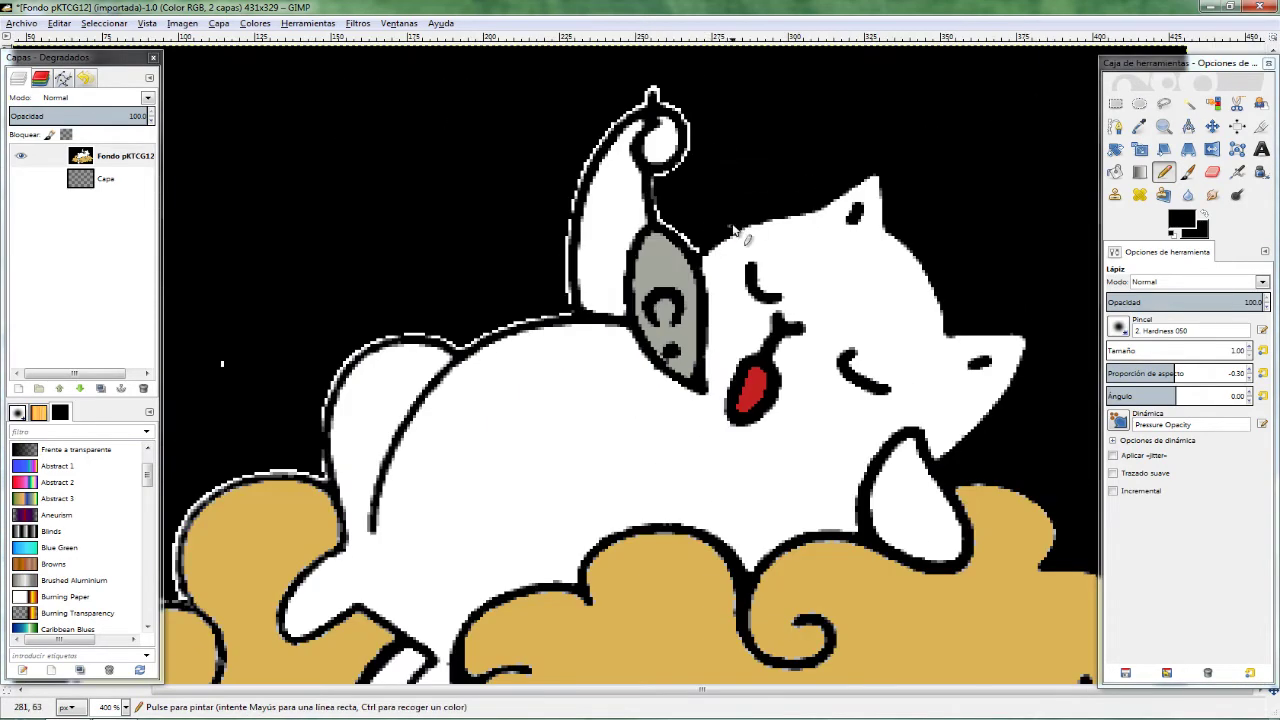
scroll(705, 190, "down", 3)
scroll(708, 190, "up", 9)
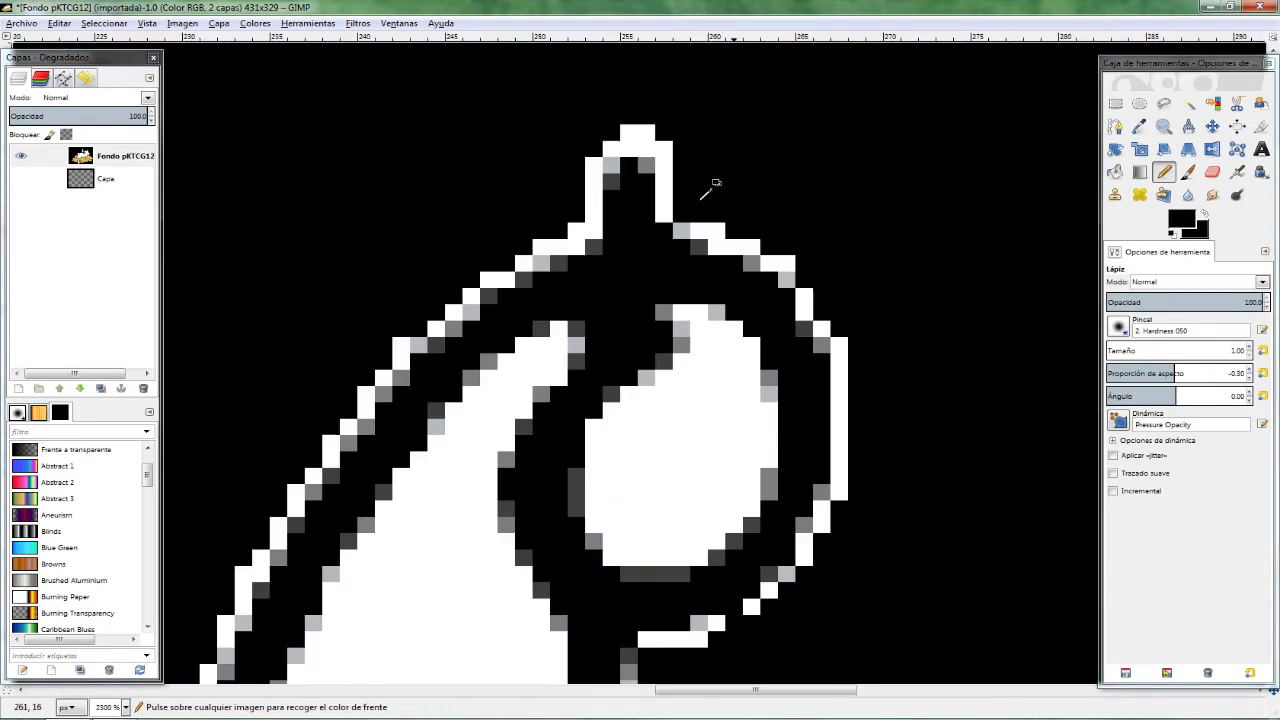
scroll(772, 196, "down", 1)
scroll(772, 196, "down", 7)
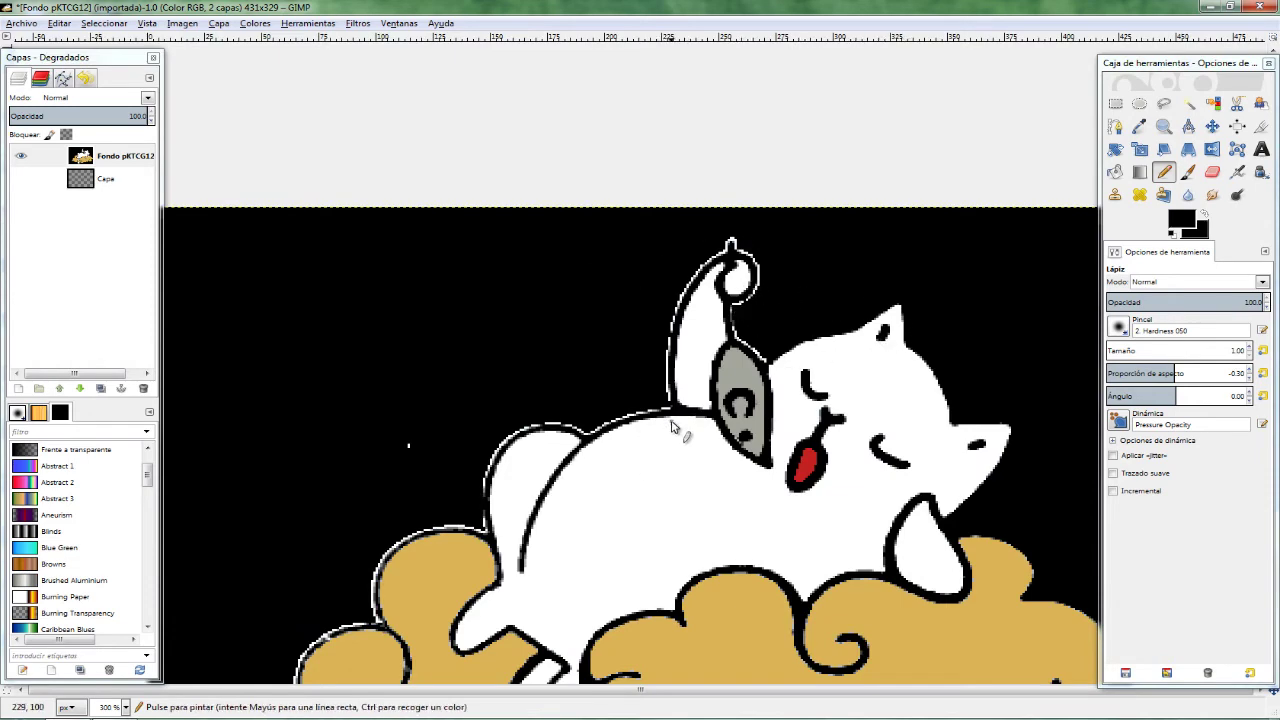
scroll(672, 426, "up", 5)
Paint one outline stretch black, then set a smaller Eraser with aspect ratio 0.
left_click_drag(640, 390, 500, 402)
left_click(1212, 171)
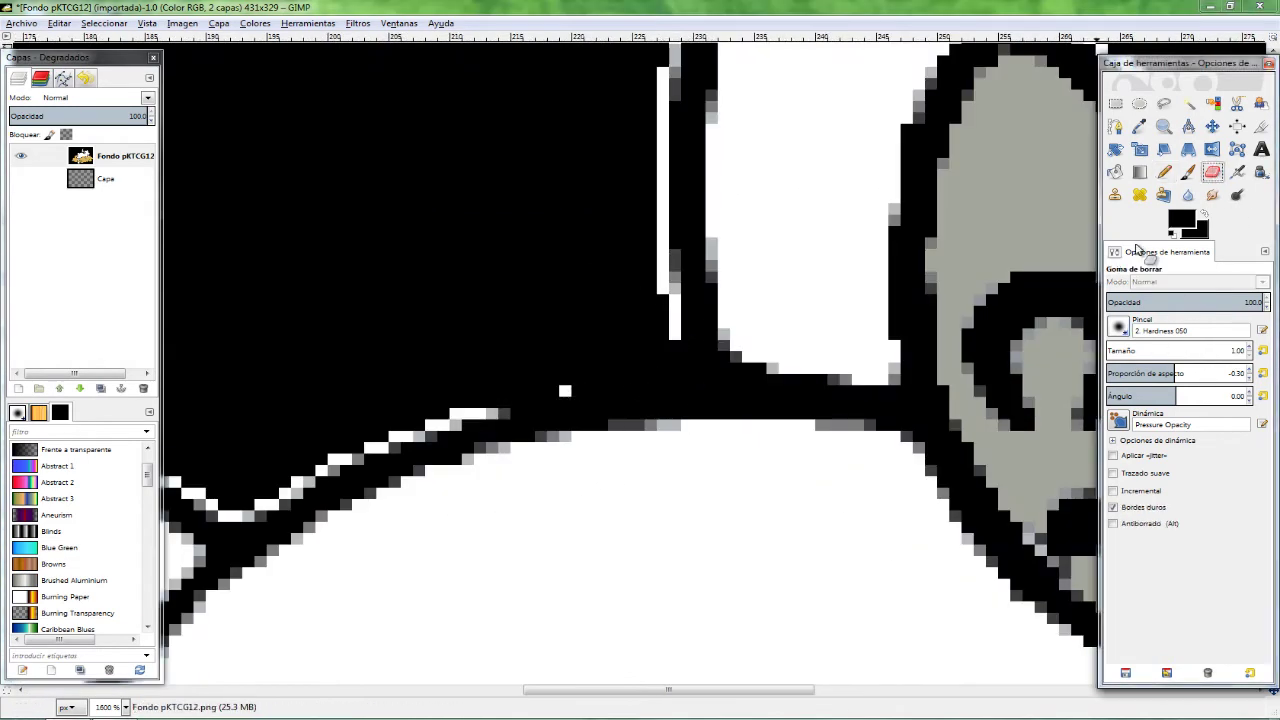
left_click_drag(1120, 350, 1108, 350)
left_click(1190, 373)
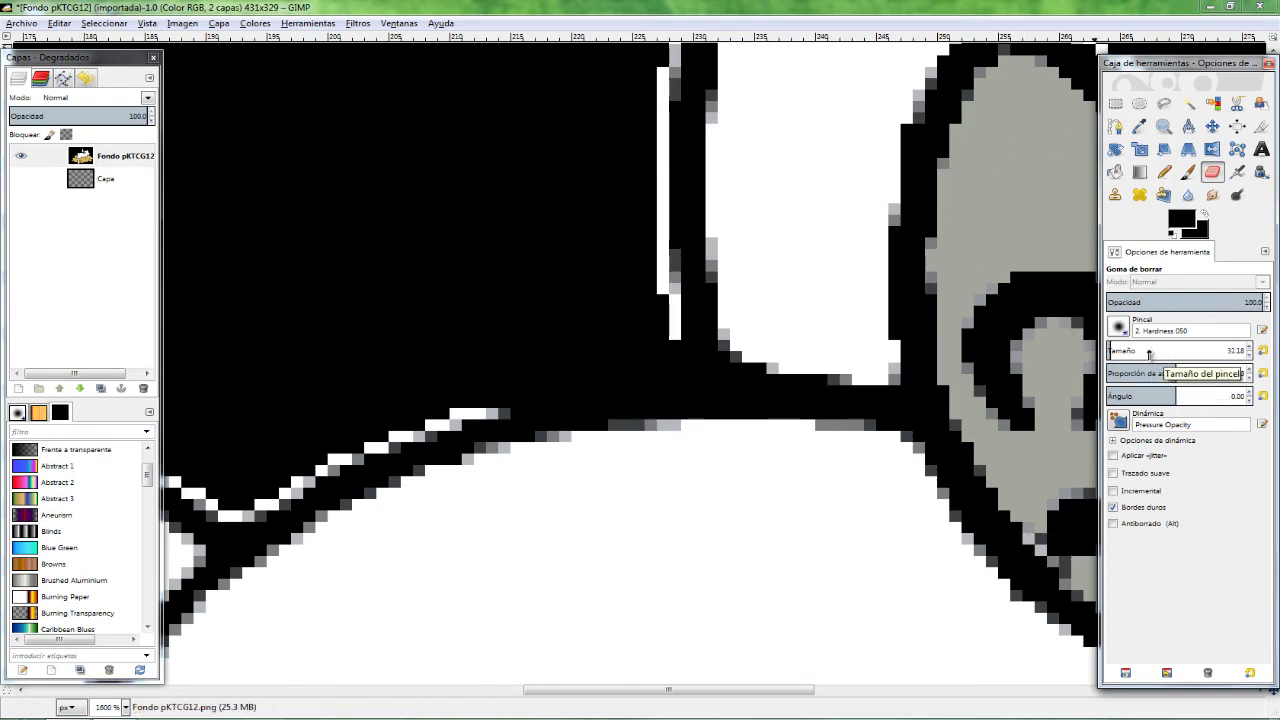
Zoom in close and erase the white line along the first outline edge.
scroll(503, 305, "down", 3, "ctrl")
scroll(503, 305, "down", 2, "ctrl")
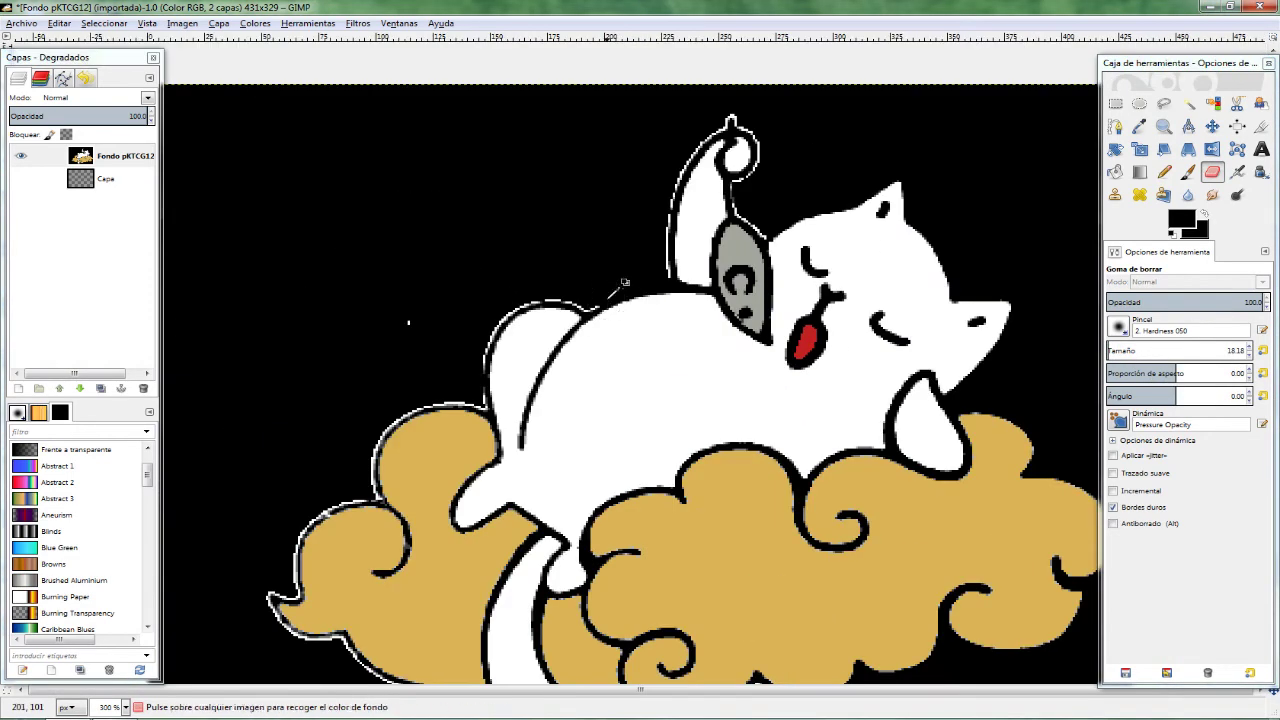
scroll(553, 318, "down", 4)
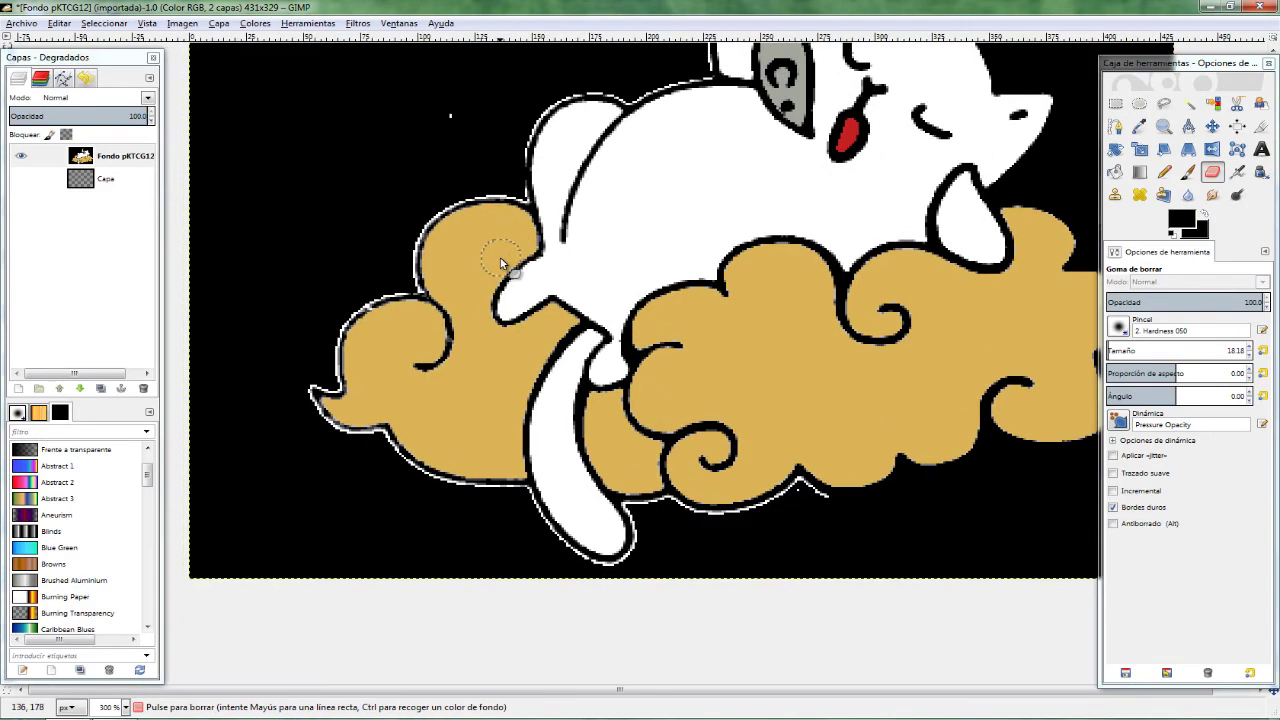
scroll(610, 390, "up", 3)
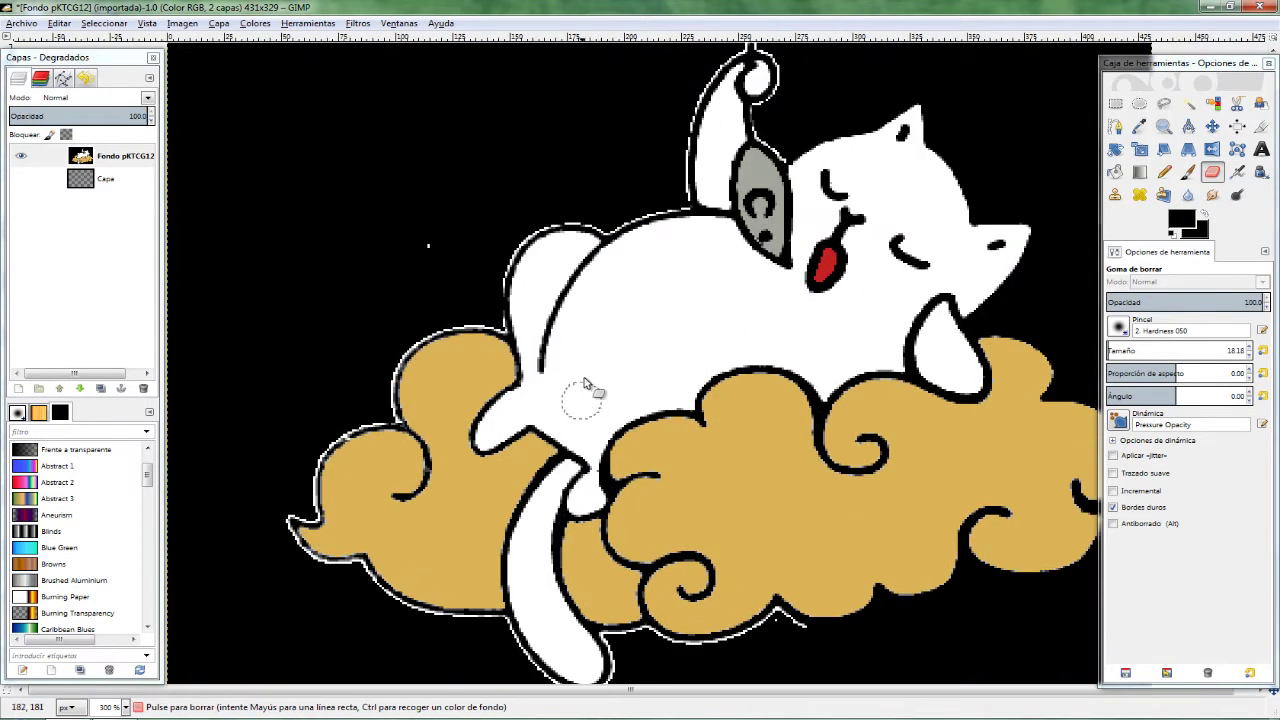
scroll(672, 203, "up", 1)
scroll(623, 263, "up", 1)
scroll(734, 229, "up", 1)
scroll(734, 229, "left", 1)
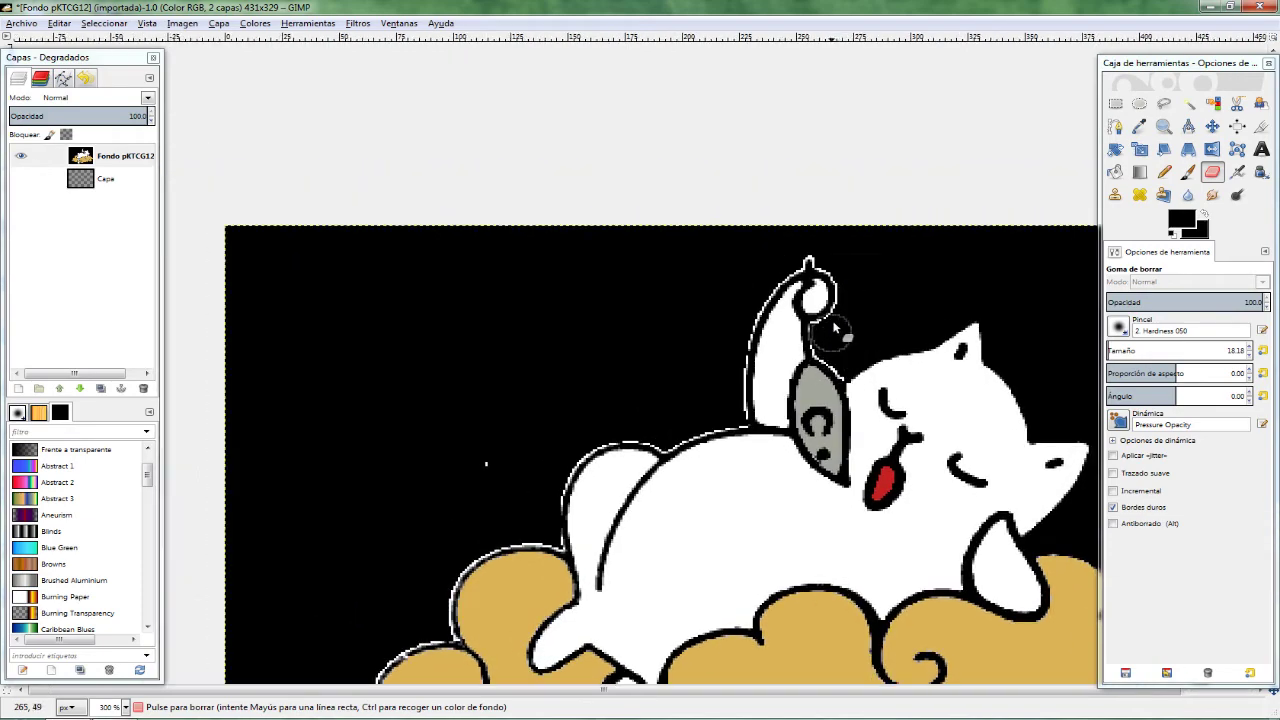
key("5")
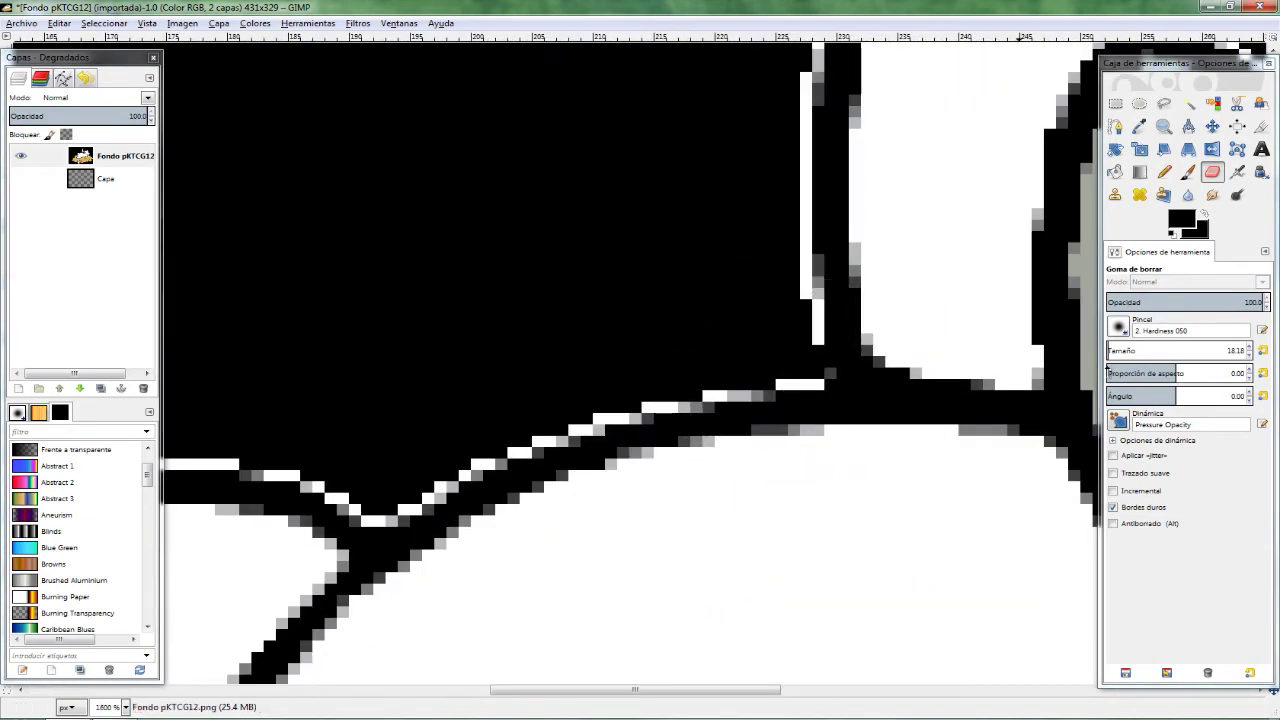
left_click_drag(826, 383, 329, 443)
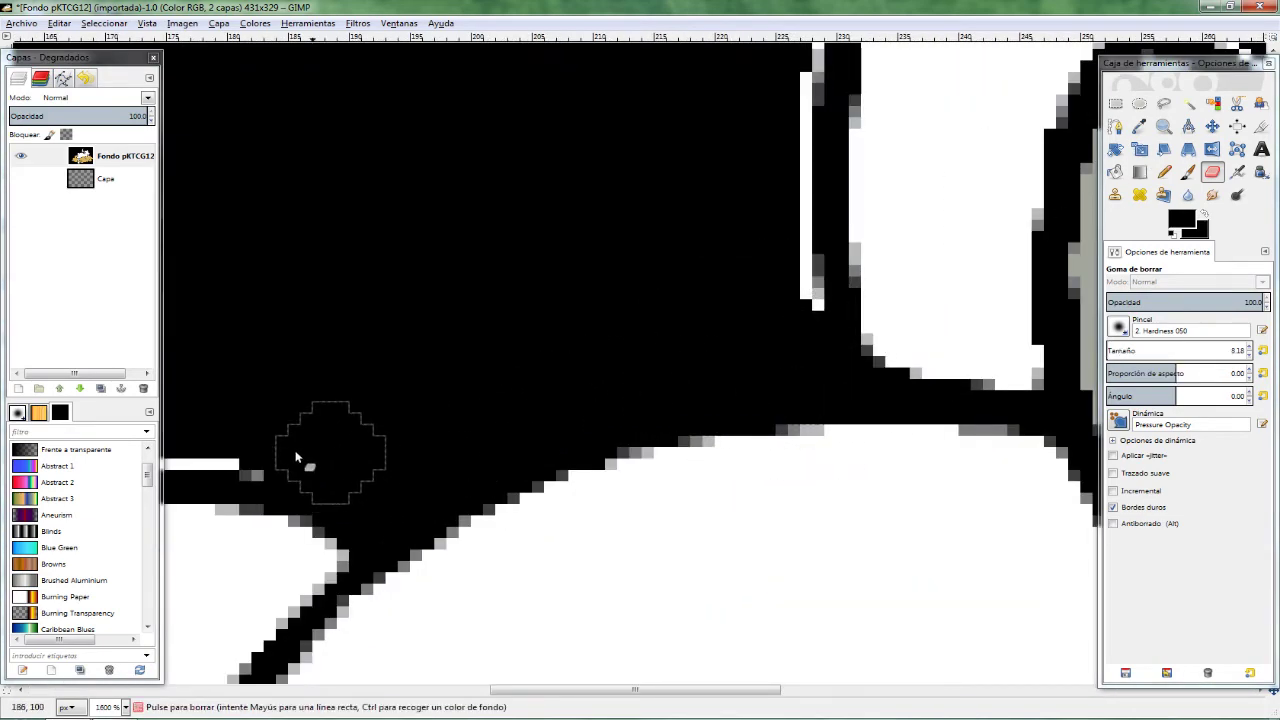
key("grave")
Erase the white fringe where the upper cloud lobe meets the outline.
scroll(477, 386, "up", 3)
scroll(643, 291, "up", 2)
scroll(751, 334, "up", 1)
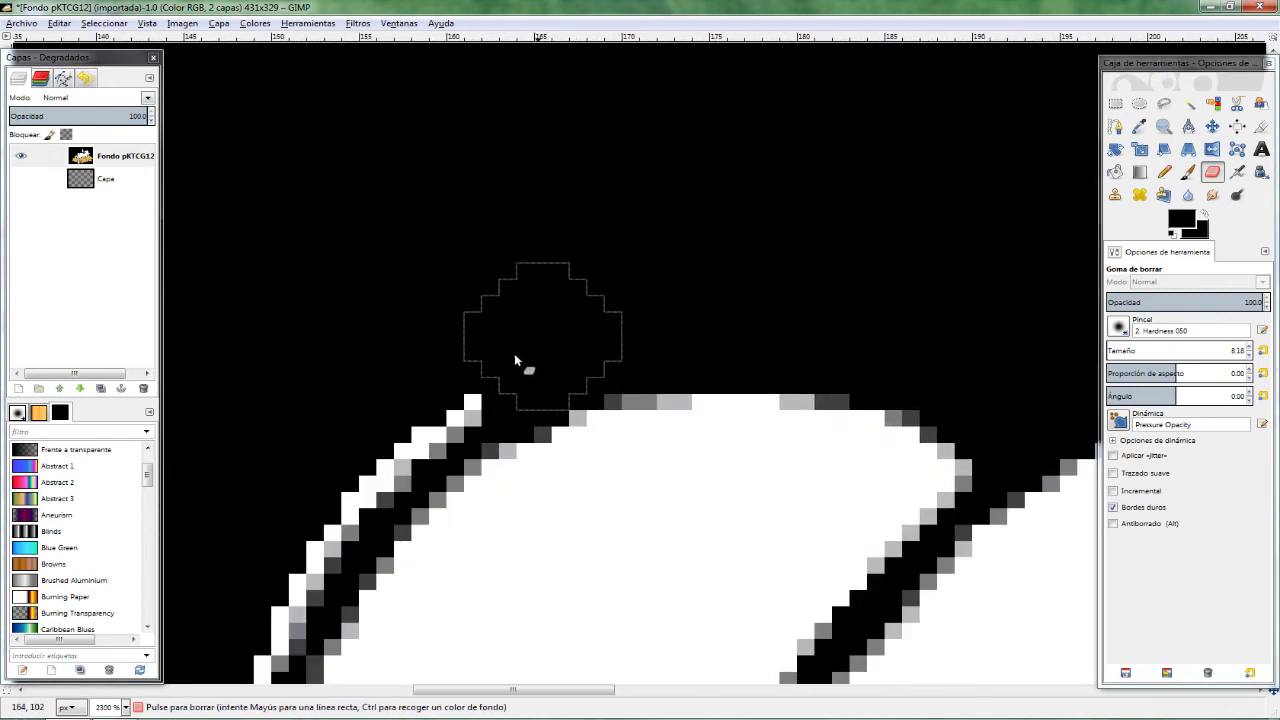
scroll(514, 353, "up", 1)
scroll(355, 460, "down", 3)
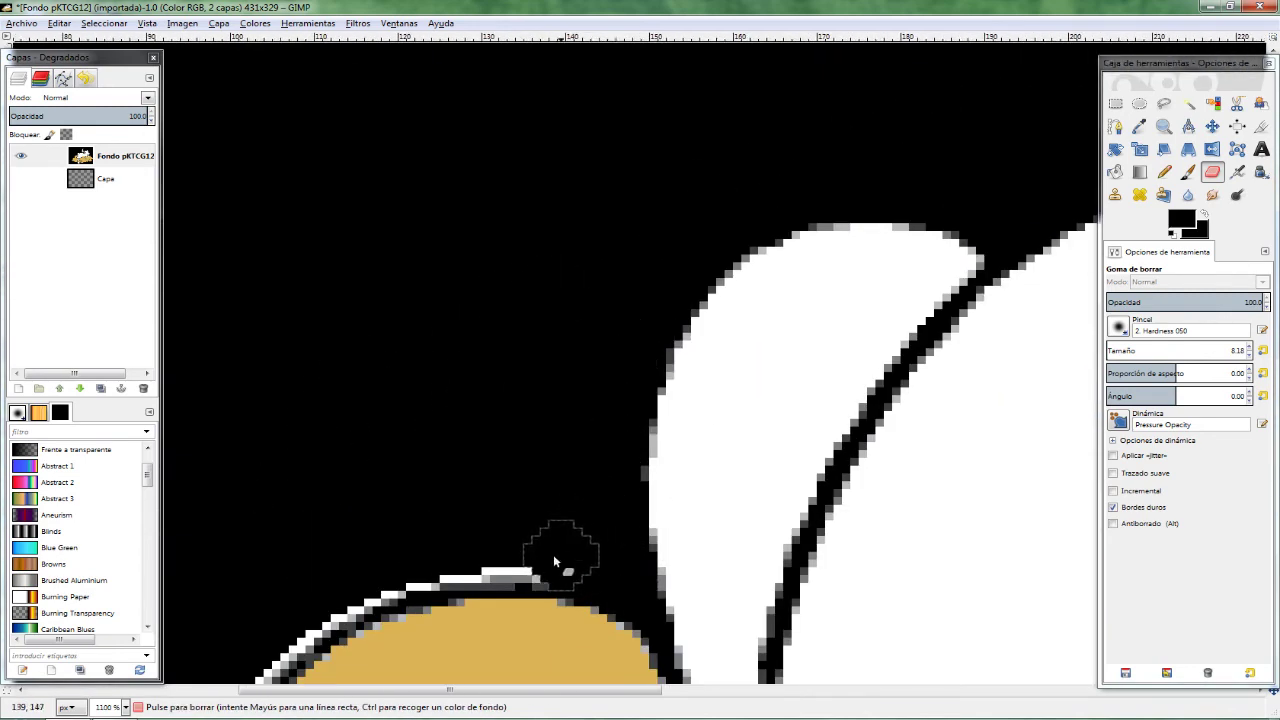
mouse_move(553, 554)
left_mouse_down()
mouse_move(585, 400)
mouse_move(734, 271)
mouse_move(605, 318)
left_mouse_up()
mouse_move(482, 467)
left_mouse_down()
mouse_move(589, 257)
mouse_move(673, 319)
left_mouse_up()
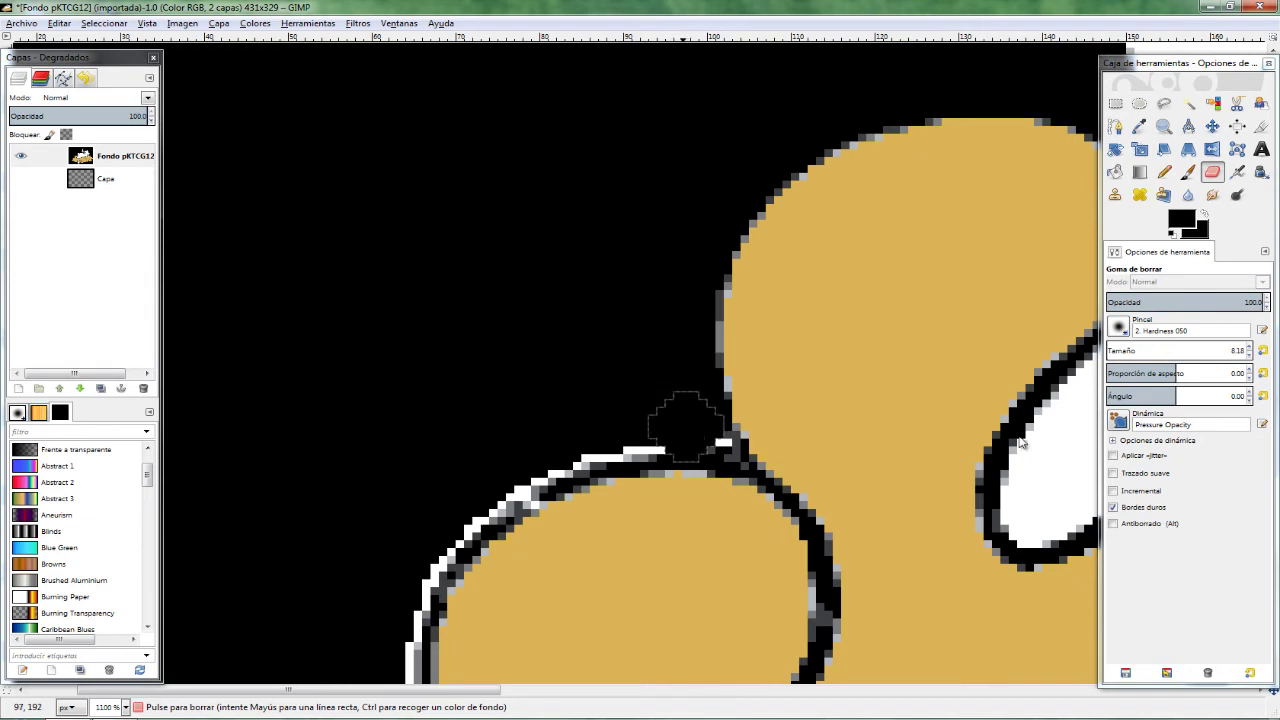
scroll(685, 425, "up", 3)
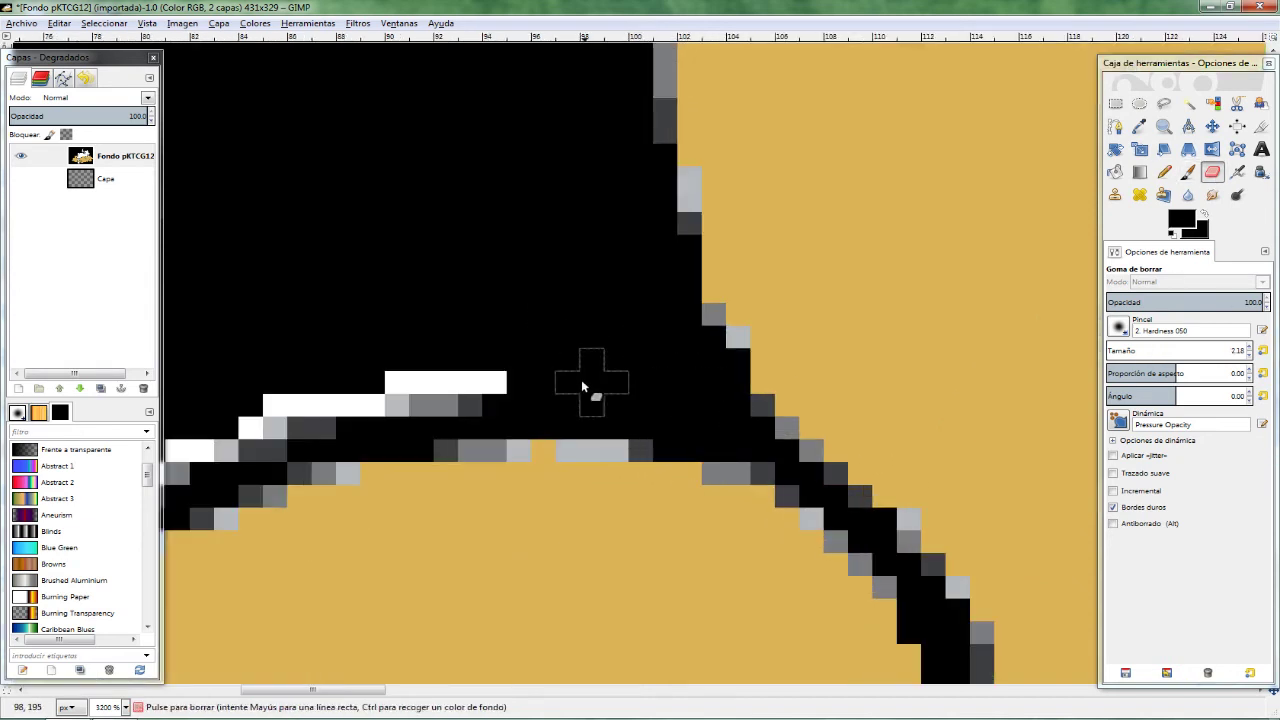
left_click_drag(582, 386, 286, 429)
mouse_move(210, 450)
left_mouse_down()
mouse_move(757, 186)
mouse_move(415, 472)
left_mouse_up()
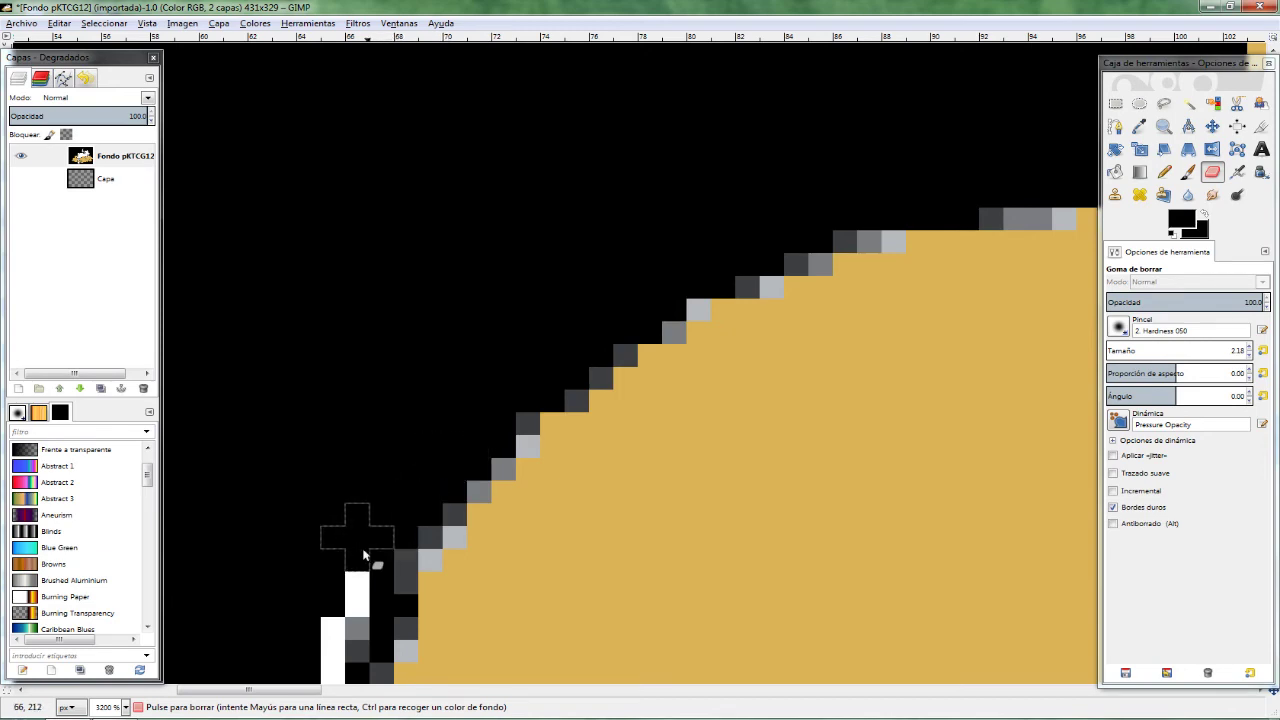
mouse_move(363, 556)
left_mouse_down()
mouse_move(528, 280)
mouse_move(486, 591)
left_mouse_up()
Erase the white outline at the cloud's left tip and beneath it to the lower right.
scroll(491, 417, "down", 2)
scroll(350, 512, "down", 4)
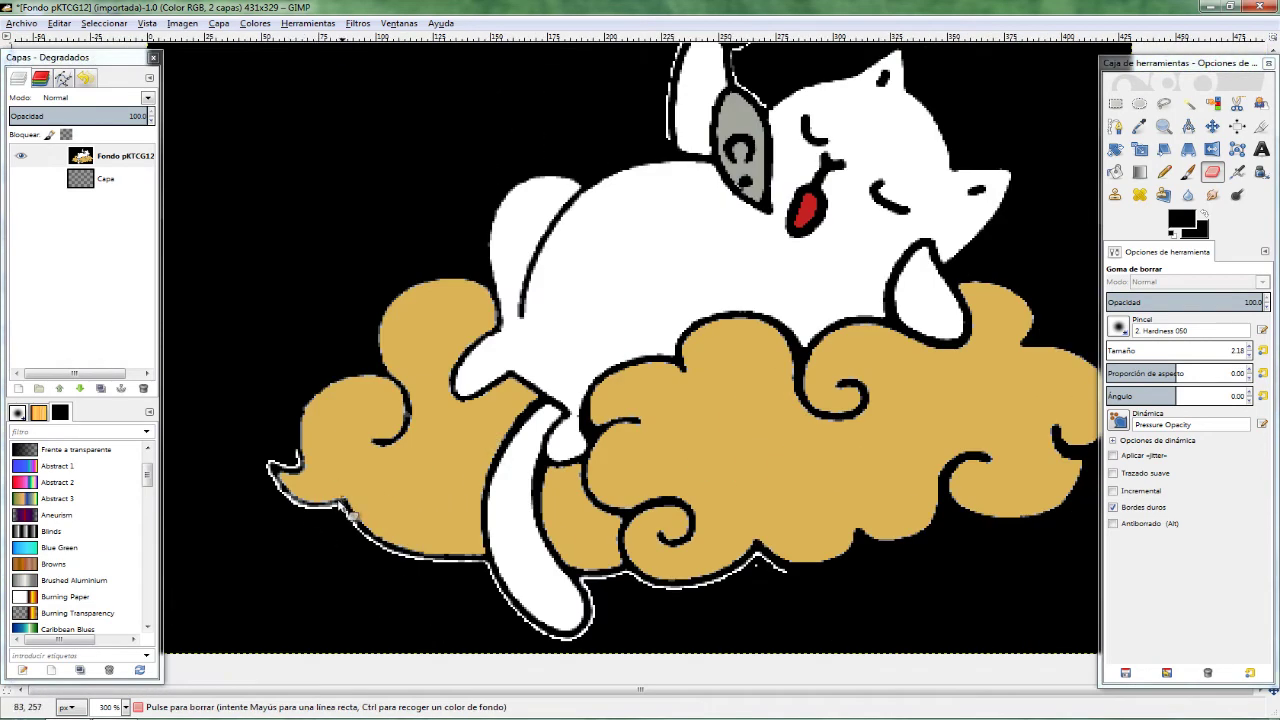
scroll(350, 512, "up", 4)
mouse_move(437, 352)
left_mouse_down()
mouse_move(313, 346)
mouse_move(366, 425)
mouse_move(457, 500)
mouse_move(606, 508)
mouse_move(641, 548)
left_mouse_up()
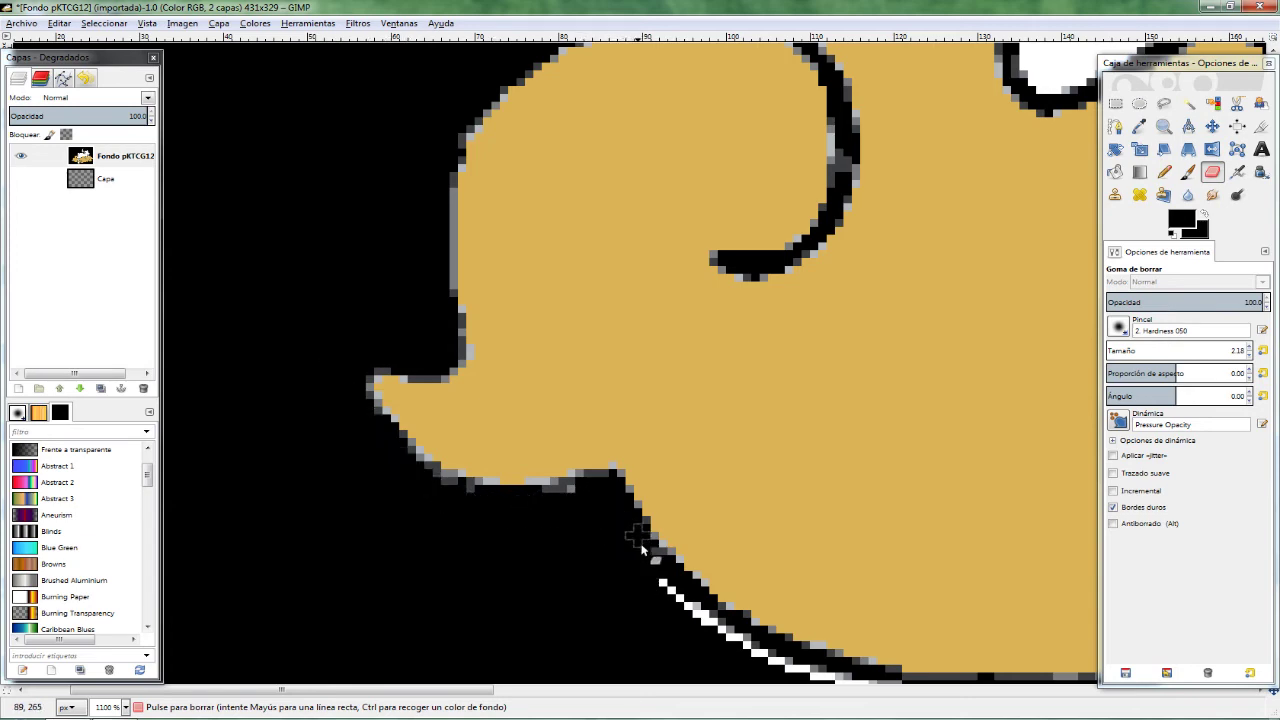
scroll(469, 495, "down", 4)
scroll(469, 495, "right", 3)
mouse_move(490, 366)
left_mouse_down()
mouse_move(600, 450)
mouse_move(718, 488)
left_mouse_up()
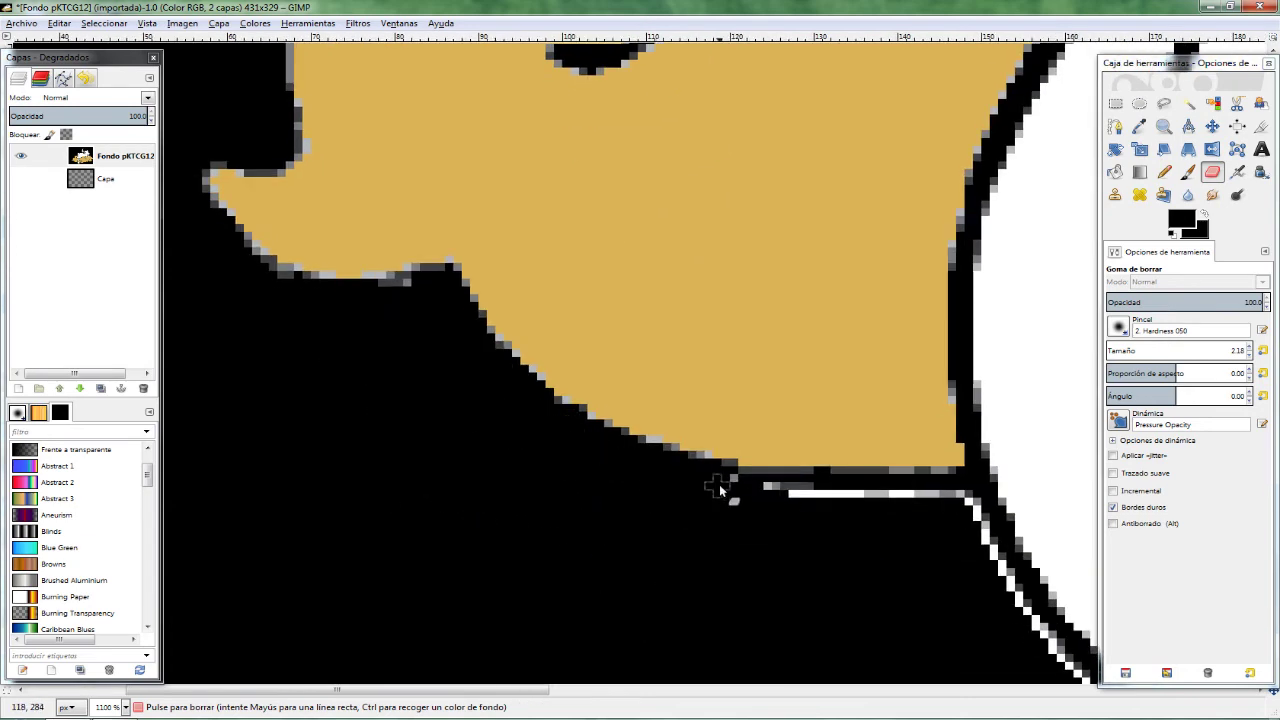
left_click_drag(864, 497, 988, 585)
Erase the white outline along the tail's curve and beneath the tan cloud.
scroll(988, 585, "down", 3)
scroll(427, 318, "up", 2)
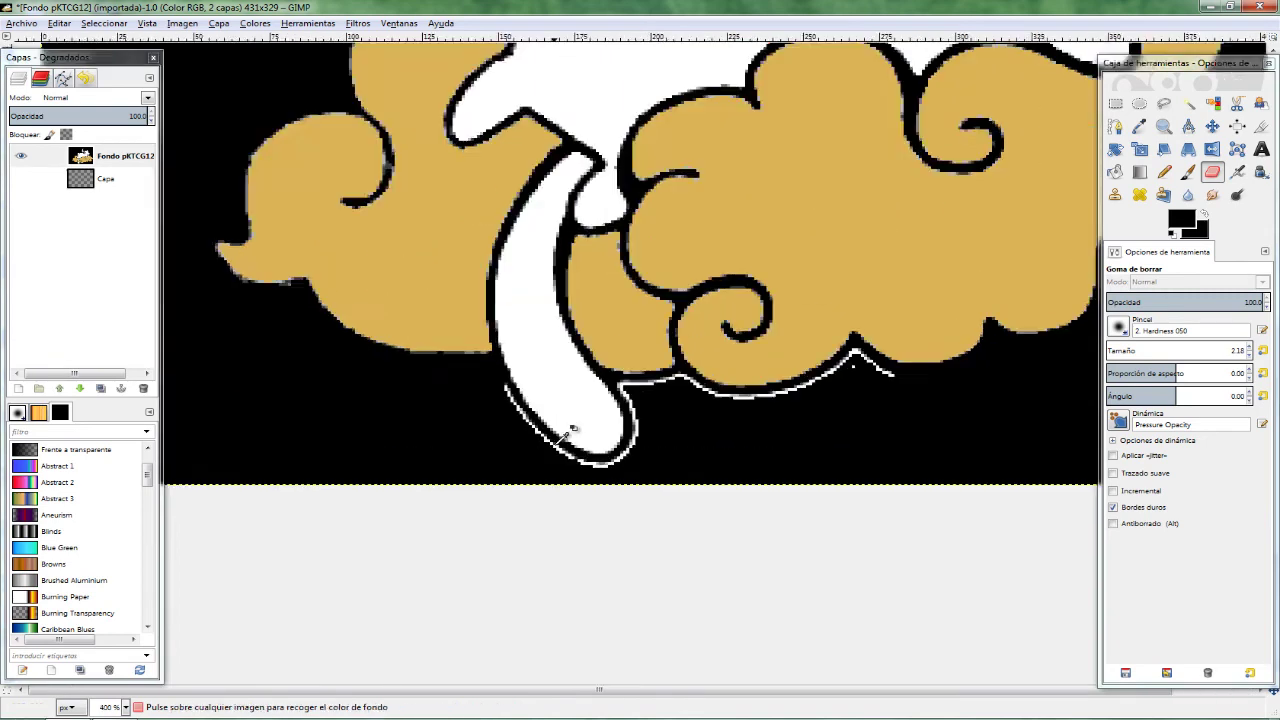
scroll(427, 318, "up", 2)
mouse_move(430, 322)
left_mouse_down()
mouse_move(614, 486)
mouse_move(777, 414)
mouse_move(943, 286)
mouse_move(990, 300)
left_mouse_up()
scroll(618, 391, "right", 5)
scroll(618, 391, "right", 3)
left_click_drag(686, 294, 978, 225)
scroll(978, 225, "right", 3)
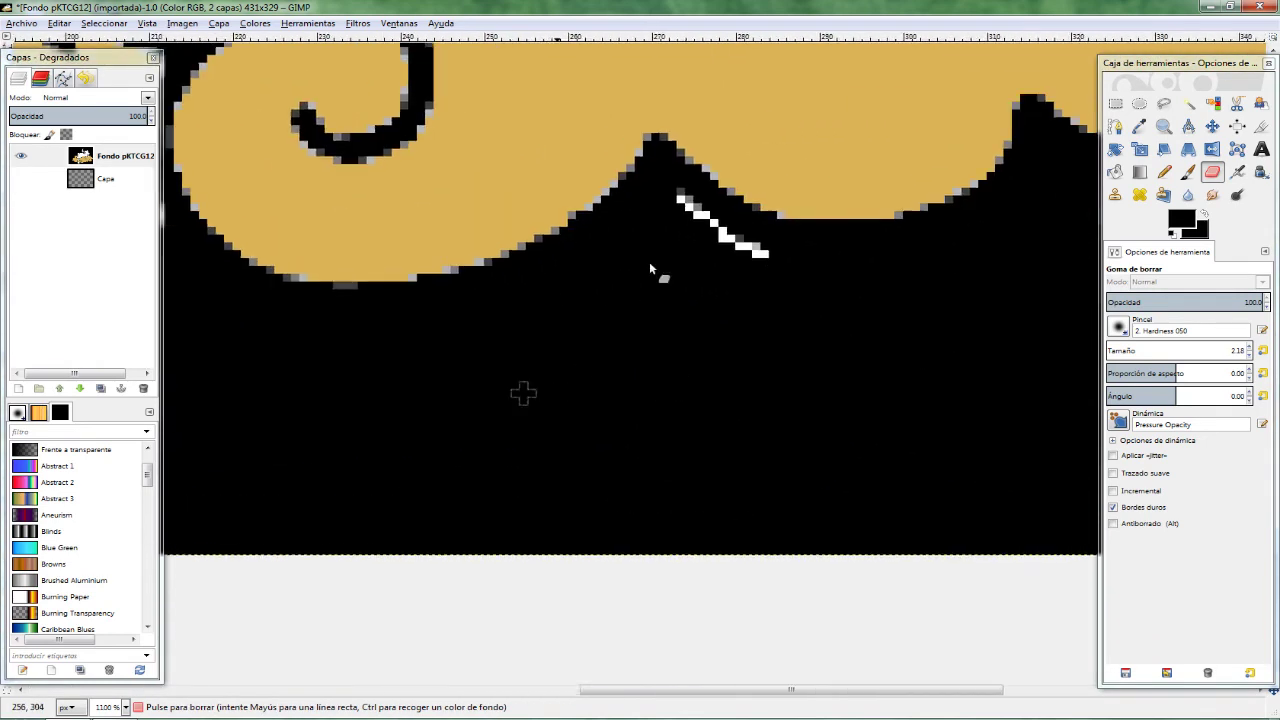
left_click_drag(651, 269, 859, 260)
Paint a pink string down through the ring and erase the white pixels beside it.
scroll(712, 434, "down", 6)
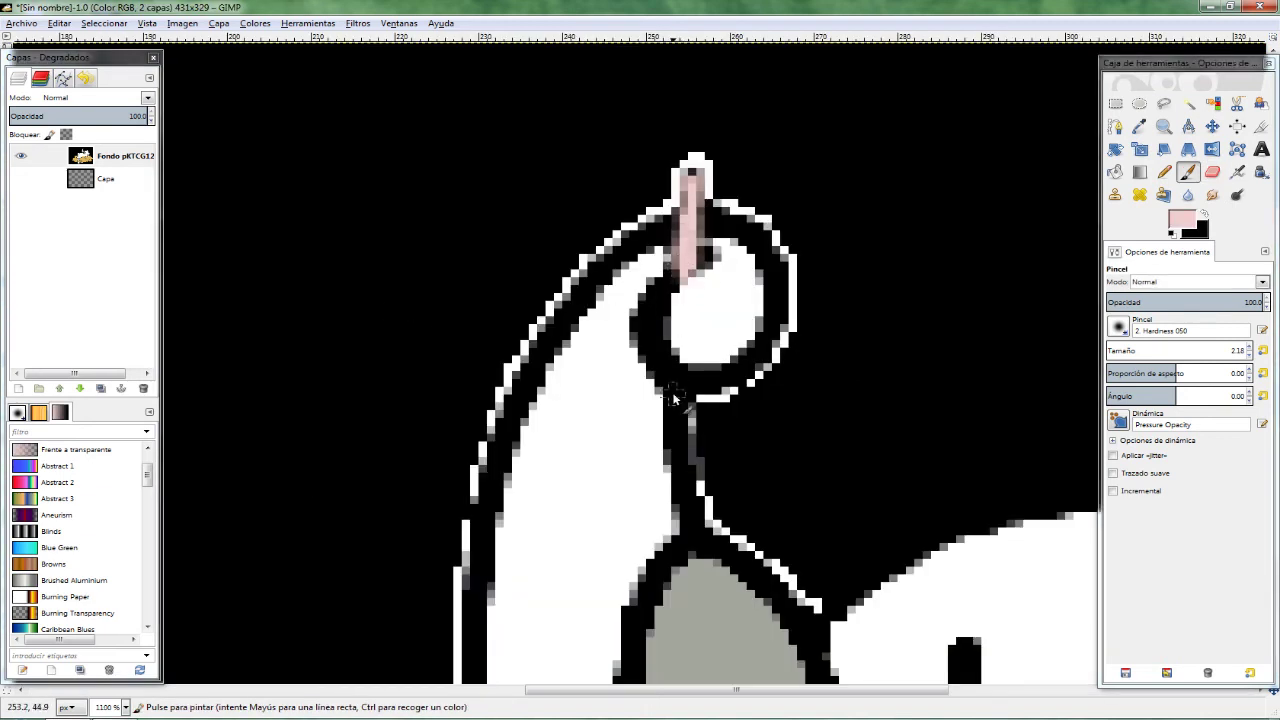
mouse_move(678, 380)
left_mouse_down()
mouse_move(688, 524)
mouse_move(676, 364)
left_mouse_up()
scroll(780, 420, "down", 4)
scroll(800, 440, "up", 2)
key("shift+e")
left_click_drag(816, 446, 736, 370)
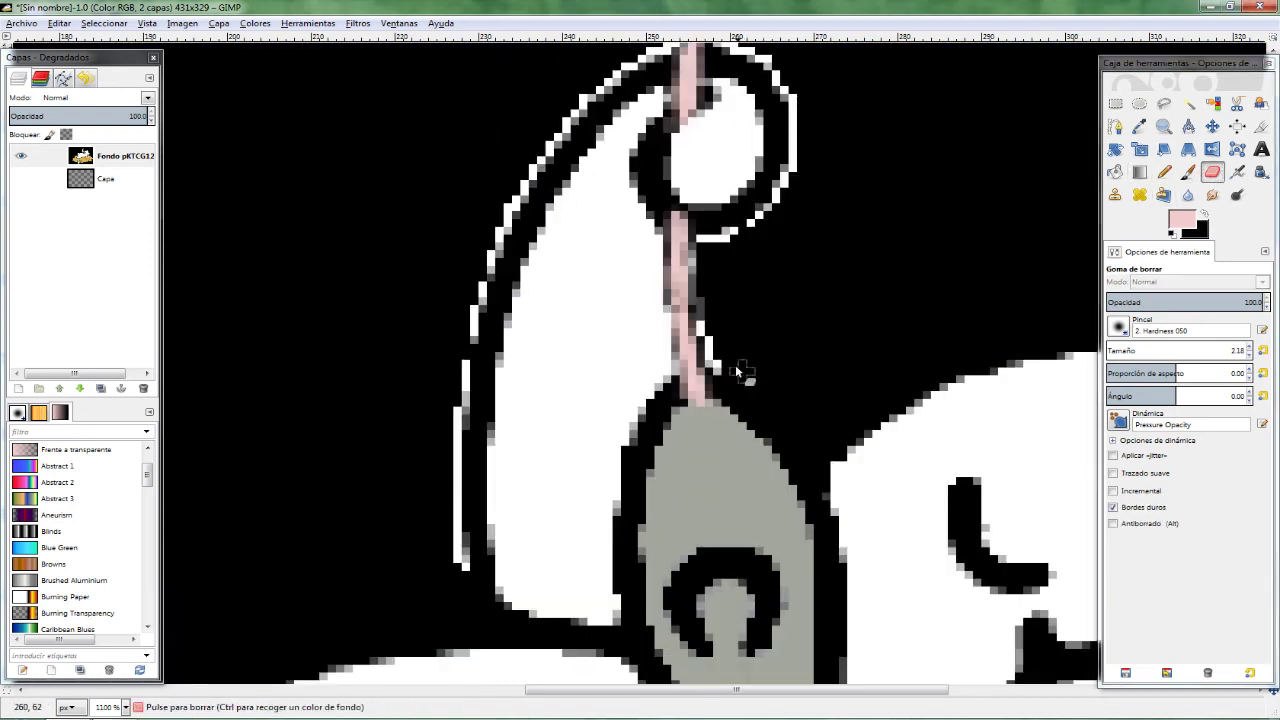
scroll(723, 274, "down", 5)
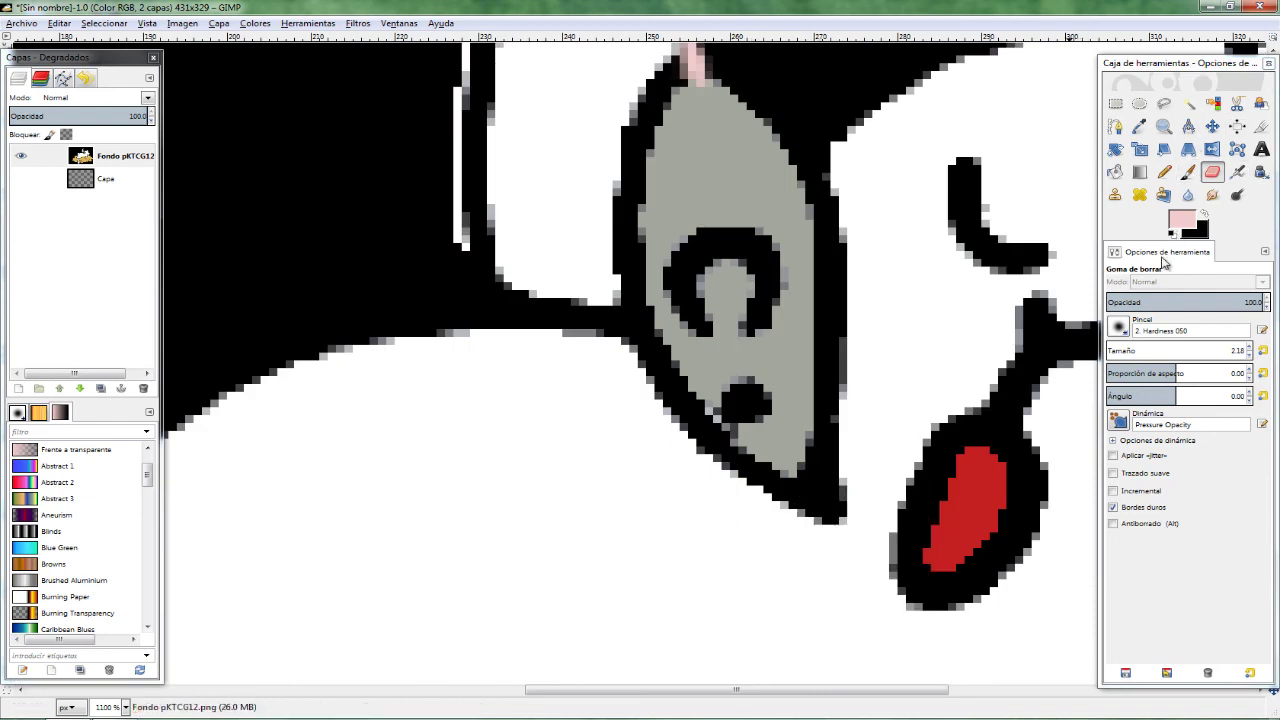
Add a hard-edged pink Pencil dab at the ear's lower tip.
left_click(1164, 171)
left_click_drag(810, 488, 813, 470)
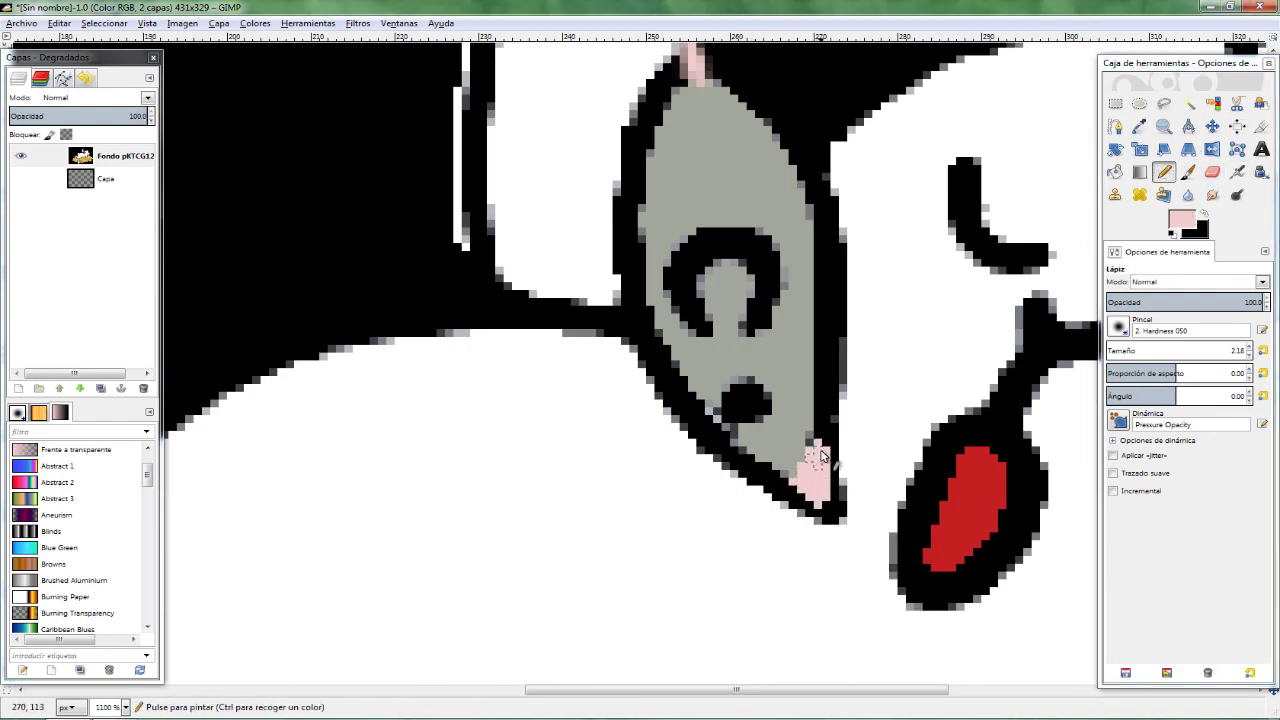
scroll(820, 460, "down", 2)
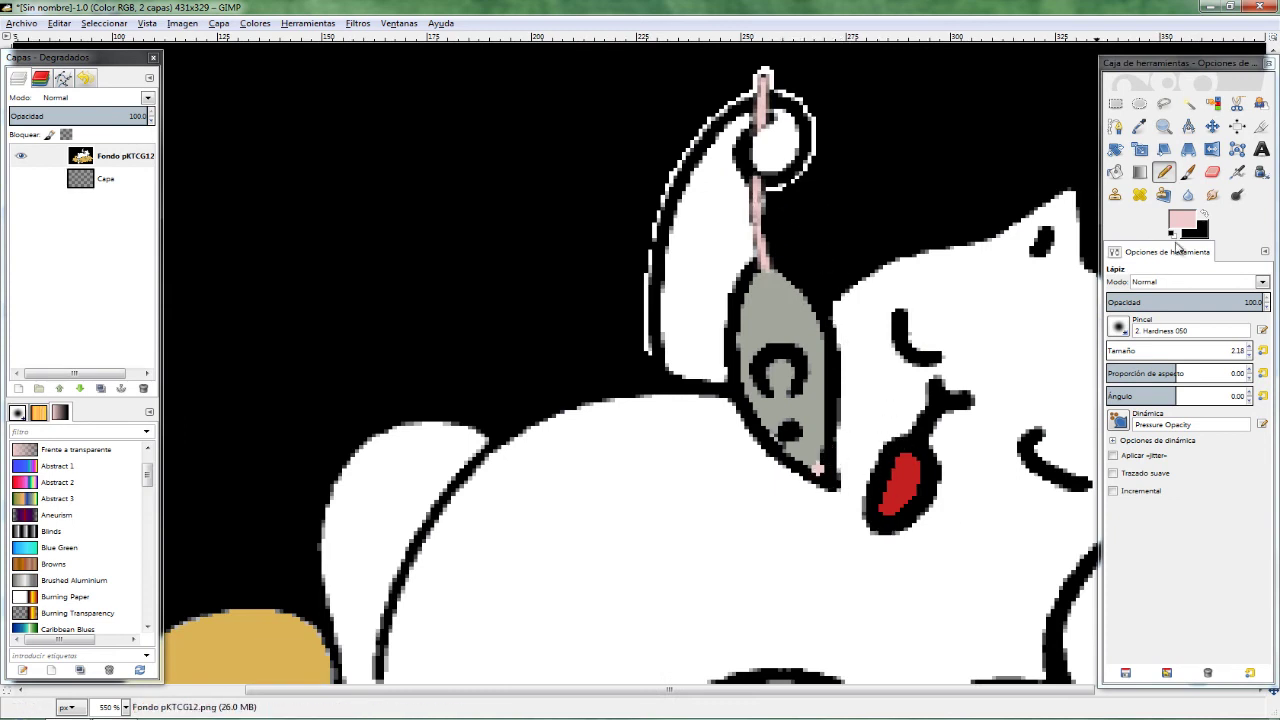
Zoom in with the Eraser and clear stray white and pink pixels at the string's tip.
key("shift+e")
scroll(809, 163, "up", 4)
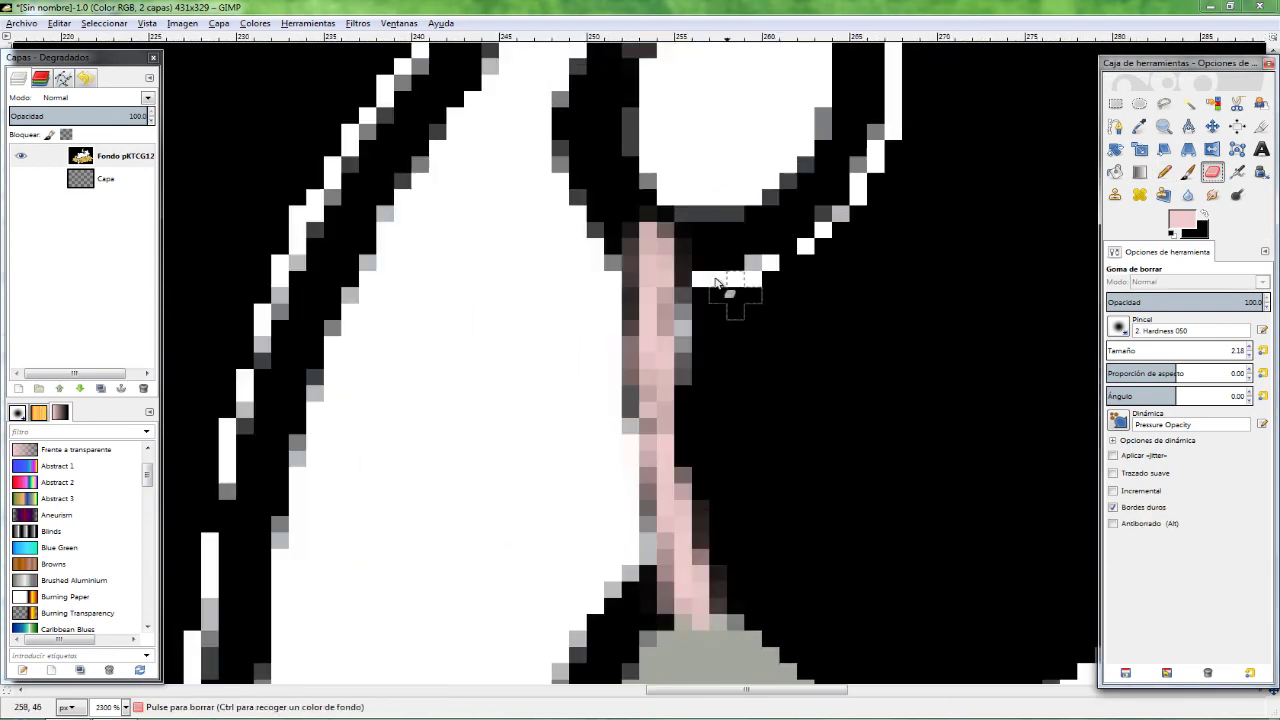
scroll(883, 160, "up", 3)
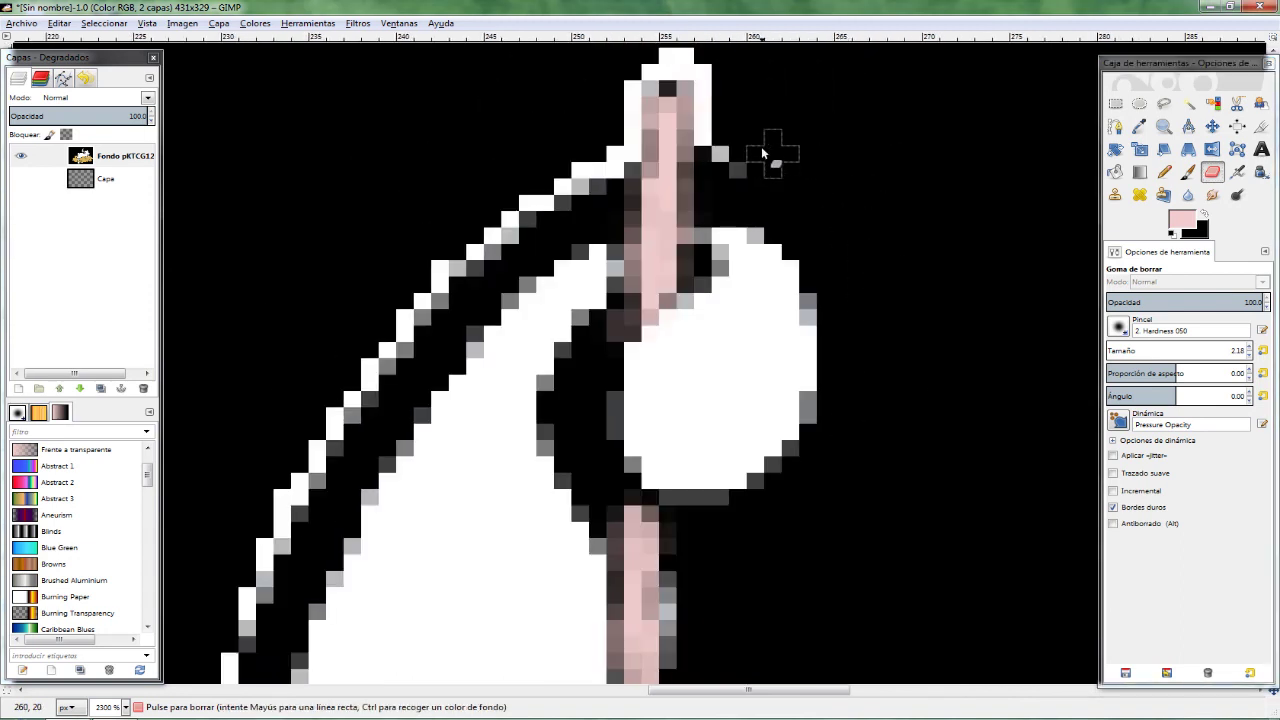
scroll(777, 186, "up", 1)
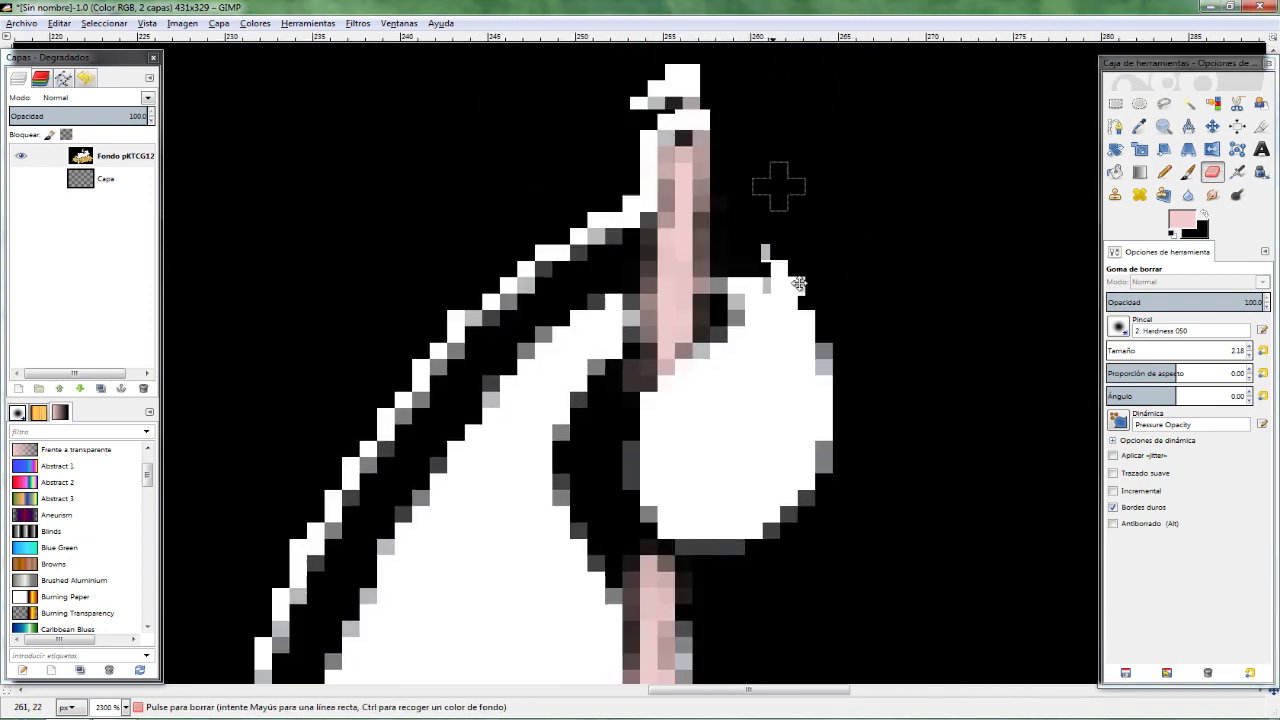
scroll(696, 210, "up", 2)
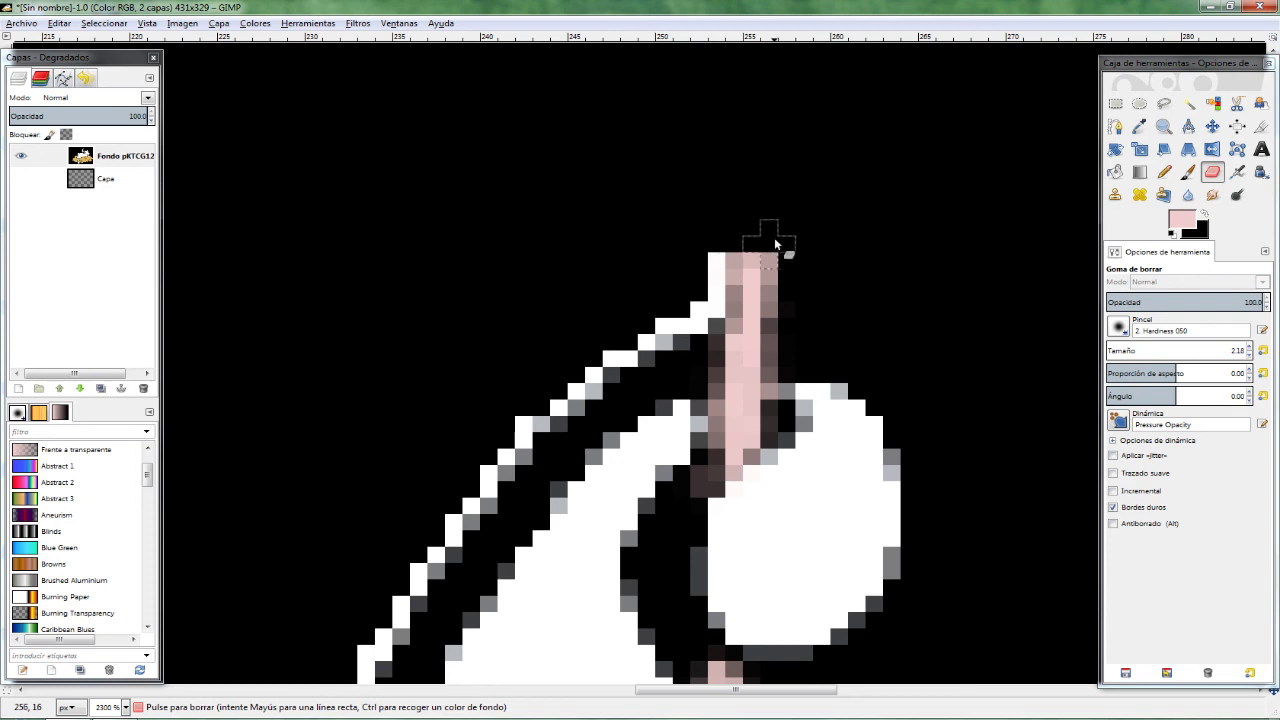
mouse_move(775, 242)
left_mouse_down()
mouse_move(708, 274)
mouse_move(700, 300)
mouse_move(571, 400)
left_mouse_up()
Erase the remaining white pixels along the neighbouring outline, then zoom back out.
scroll(766, 177, "left", 3)
scroll(766, 177, "down", 3)
left_click_drag(720, 225, 571, 462)
scroll(725, 283, "left", 2)
scroll(725, 283, "down", 3)
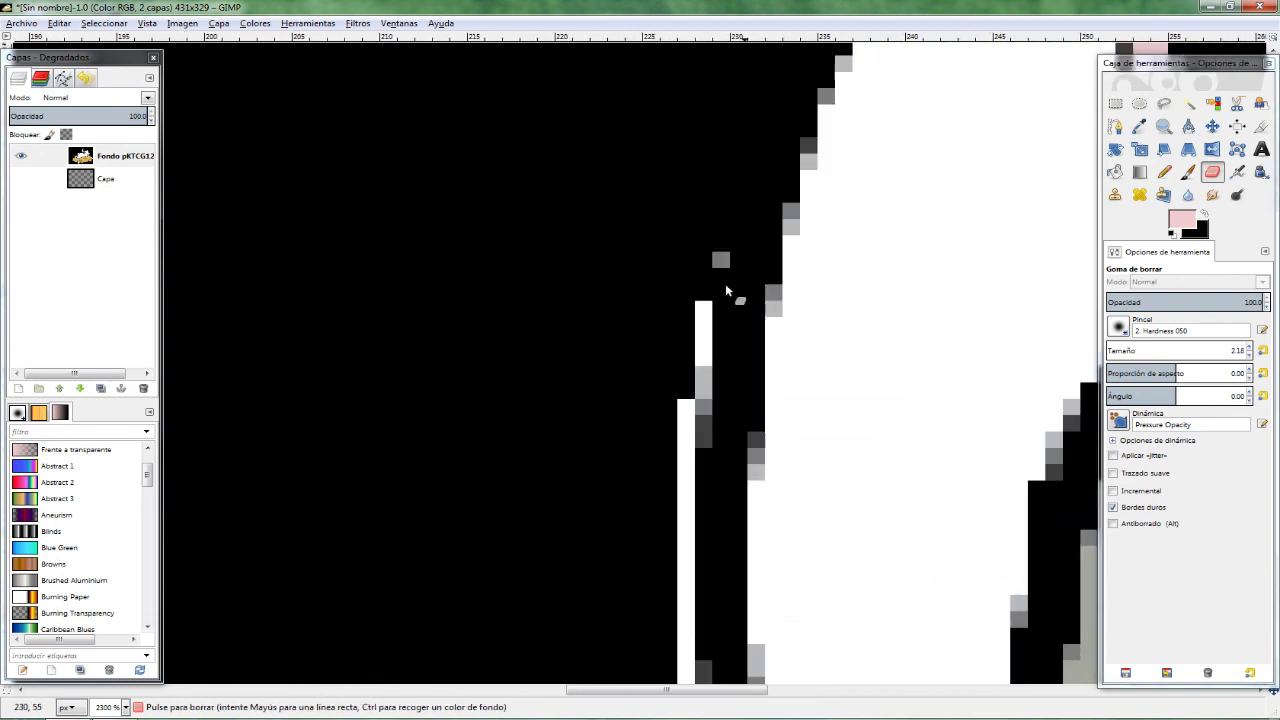
left_click_drag(725, 283, 677, 586)
scroll(700, 450, "down", 2)
scroll(743, 349, "down", 5)
scroll(773, 410, "down", 3)
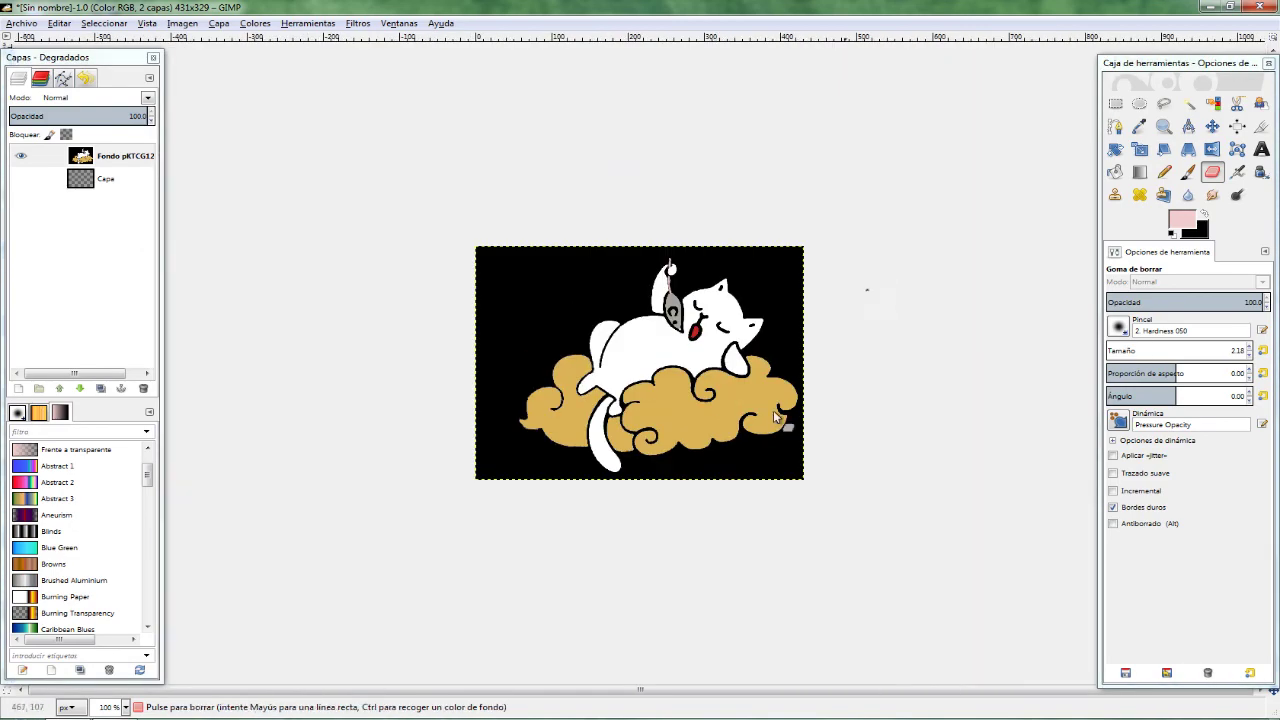